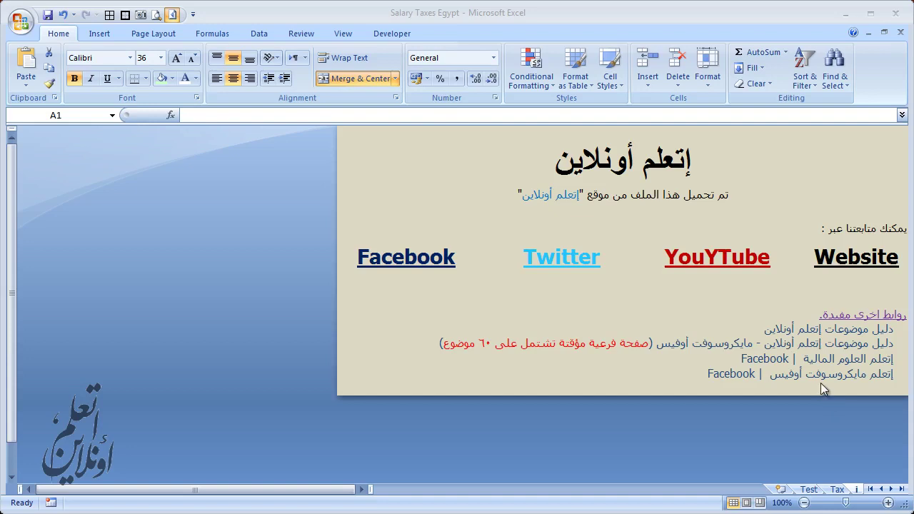
# Step: Activate the workbook and go to the Tax sheet with the five salary tax brackets
pyautogui.click(821, 383)
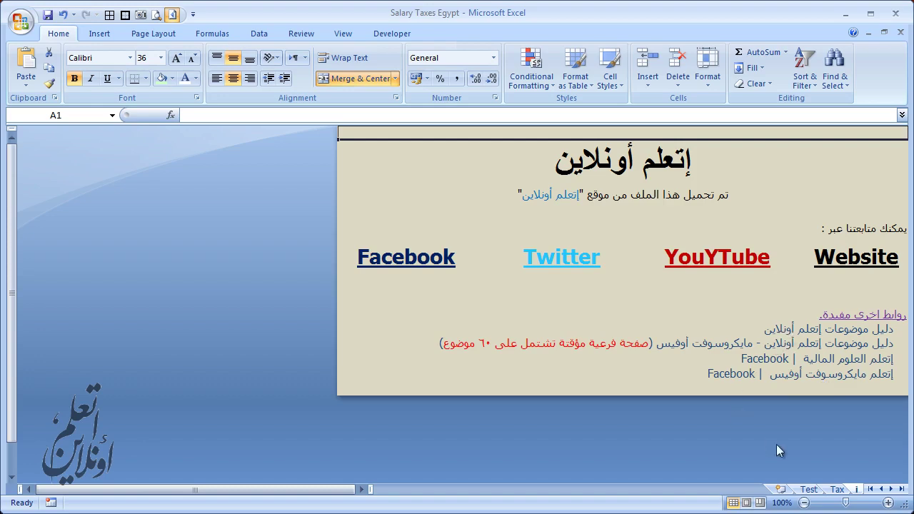
pyautogui.click(836, 489)
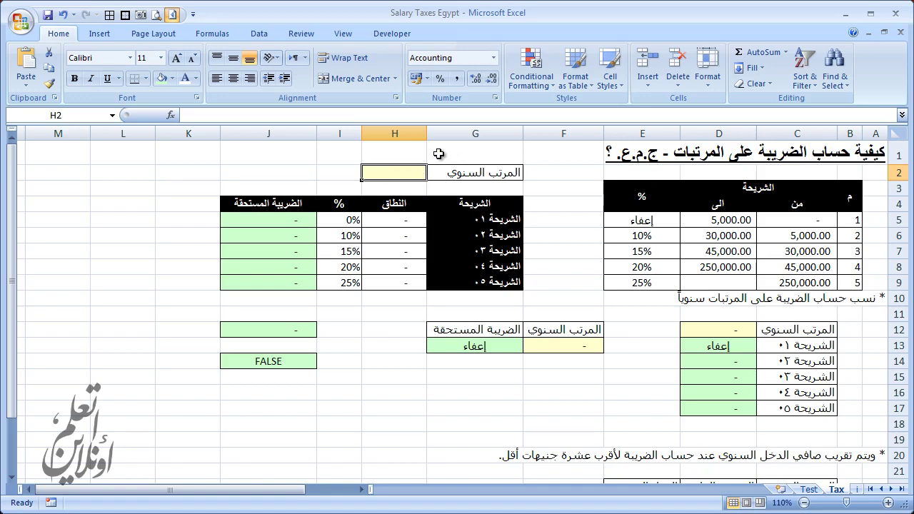
# Step: Enter a 250,000 annual salary and check the bracket range and tax sums in the status bar
pyautogui.write('250,')
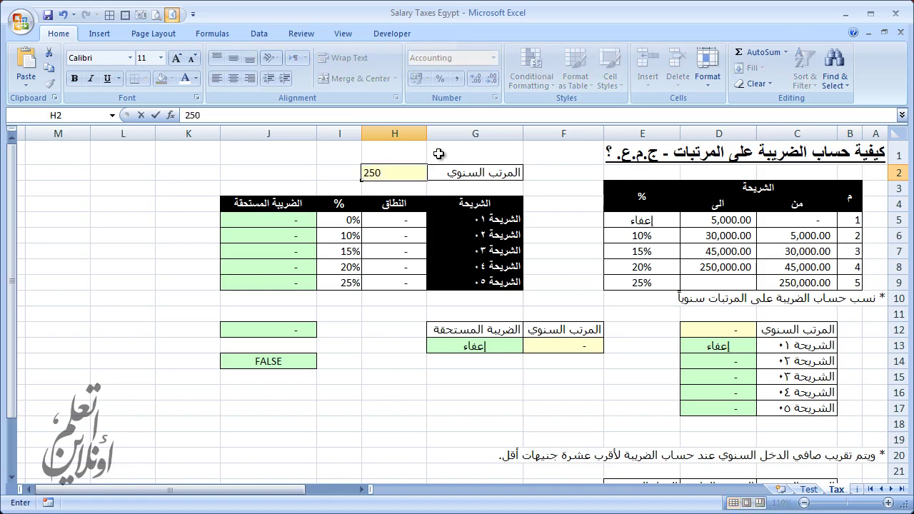
pyautogui.write('000')
pyautogui.press('Return')
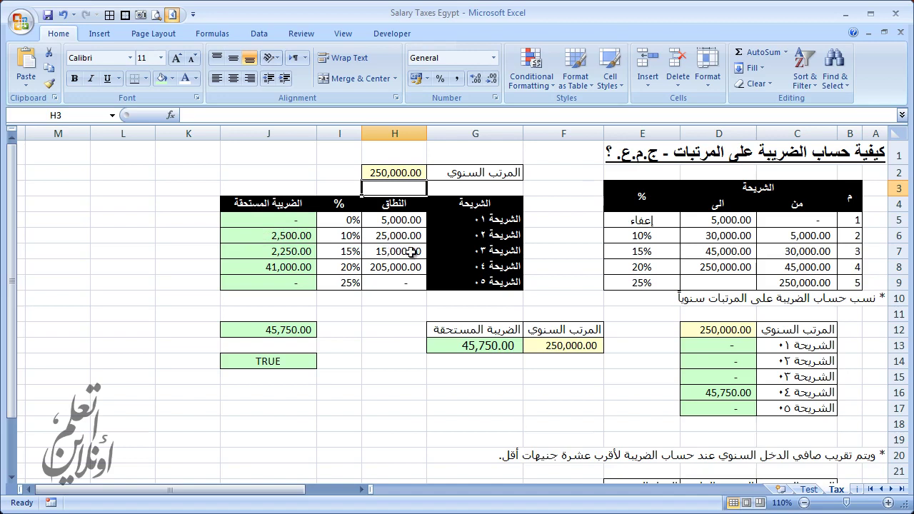
pyautogui.moveTo(398, 219); pyautogui.dragTo(398, 242)
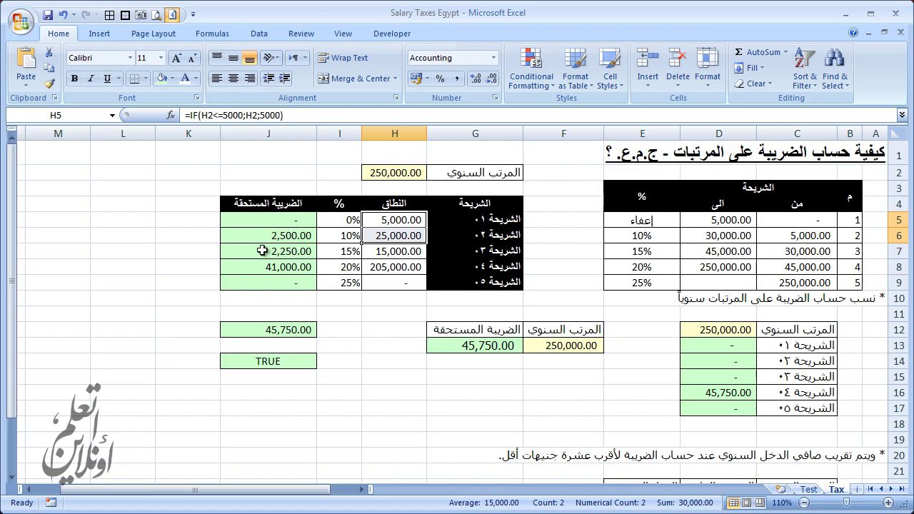
pyautogui.moveTo(397, 251); pyautogui.dragTo(394, 220)
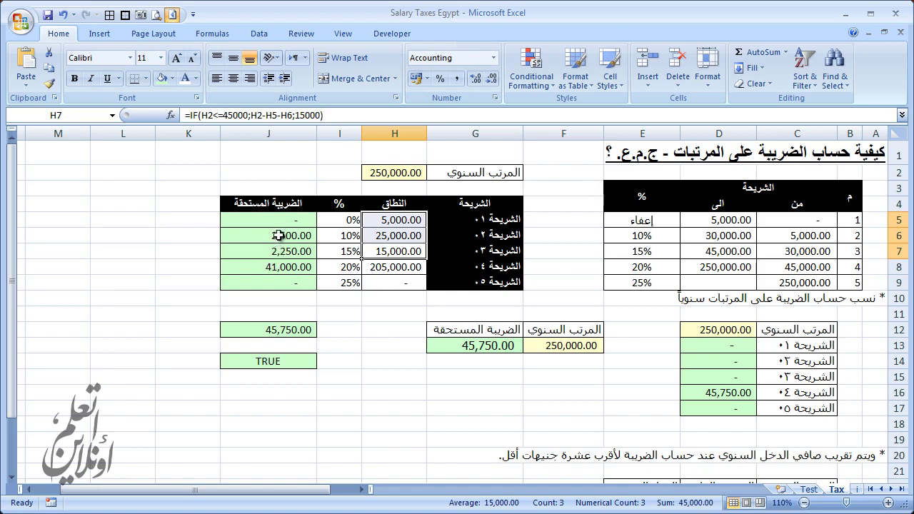
pyautogui.moveTo(286, 238); pyautogui.dragTo(283, 261)
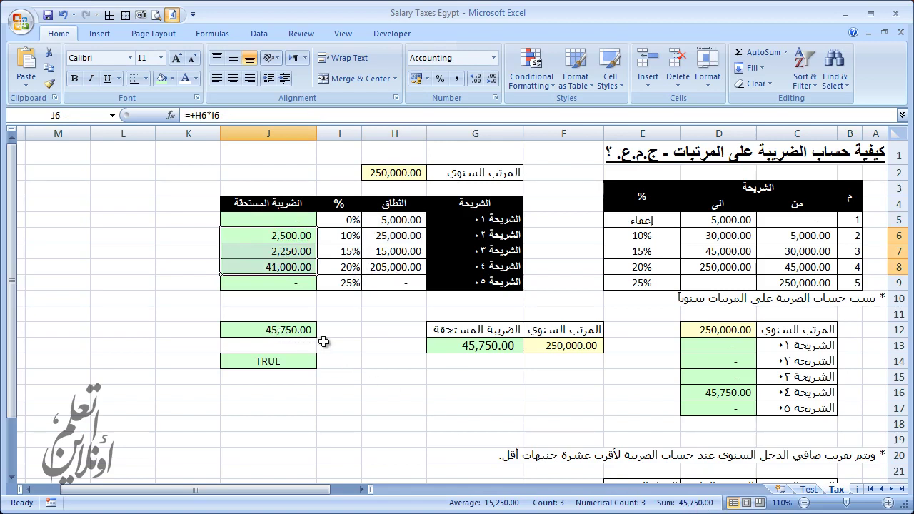
pyautogui.click(399, 379)
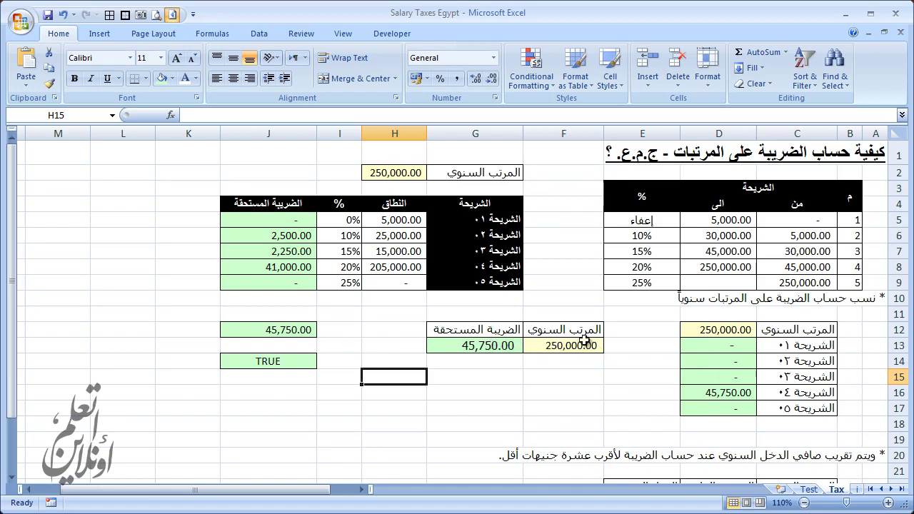
# Step: Set the annual salary in H2 to 5,000 and clear the band results in D13:D17
pyautogui.click(398, 172)
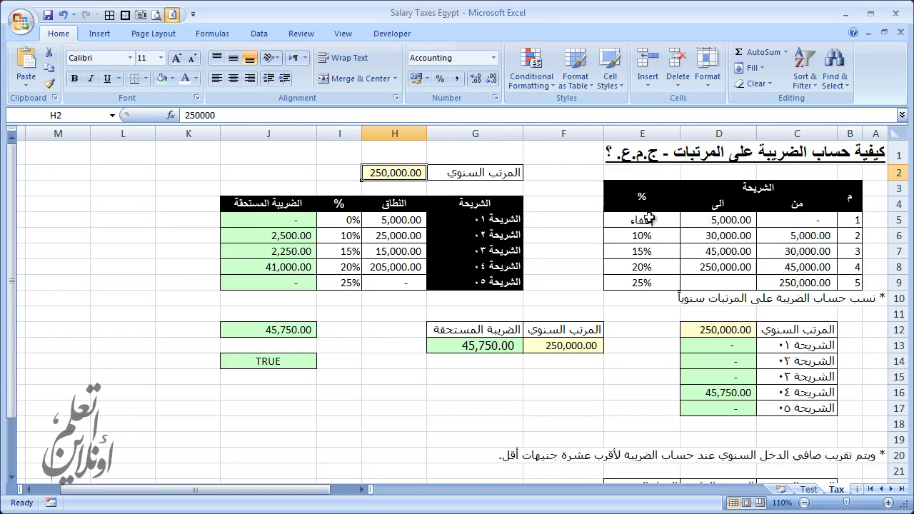
pyautogui.write('5,000')
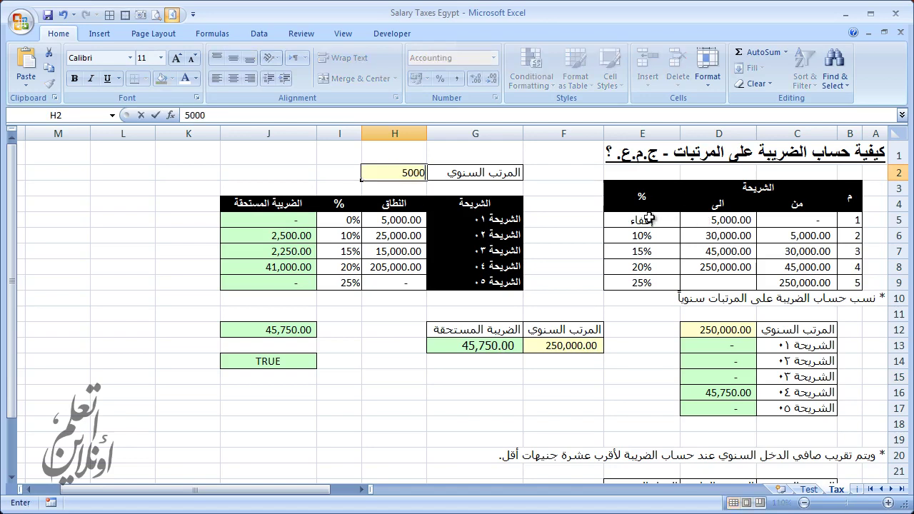
pyautogui.press('Return')
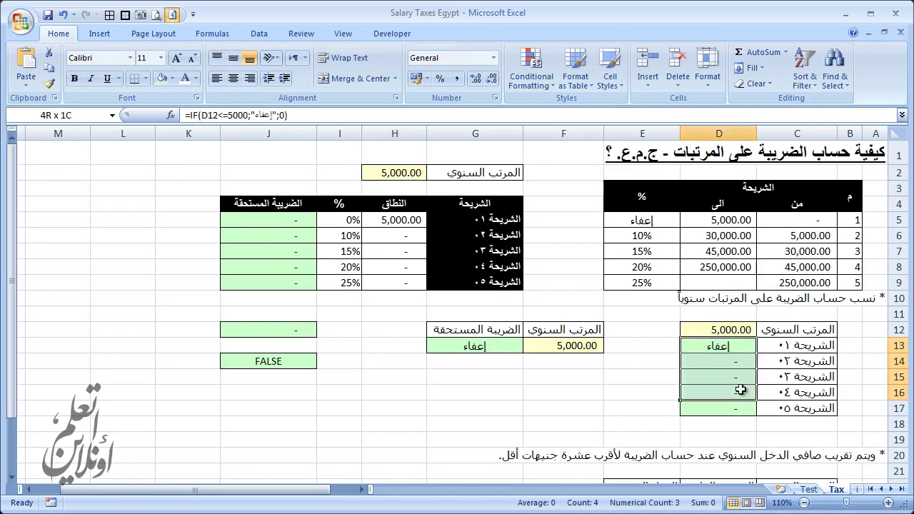
pyautogui.moveTo(743, 355); pyautogui.dragTo(719, 407)
pyautogui.press('Delete')
# Step: Link D12 to the salary with =H2 and begin a formula in D13
pyautogui.click(728, 356)
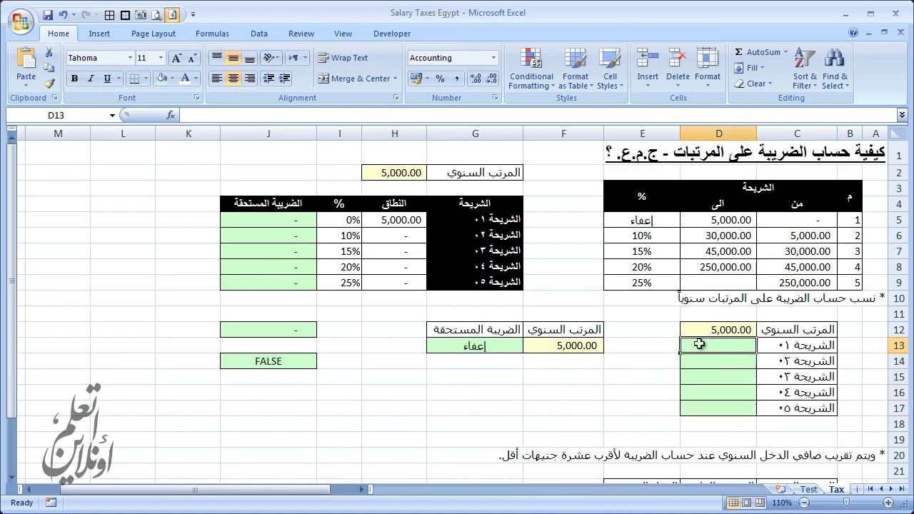
pyautogui.click(713, 331)
pyautogui.write('=H2')
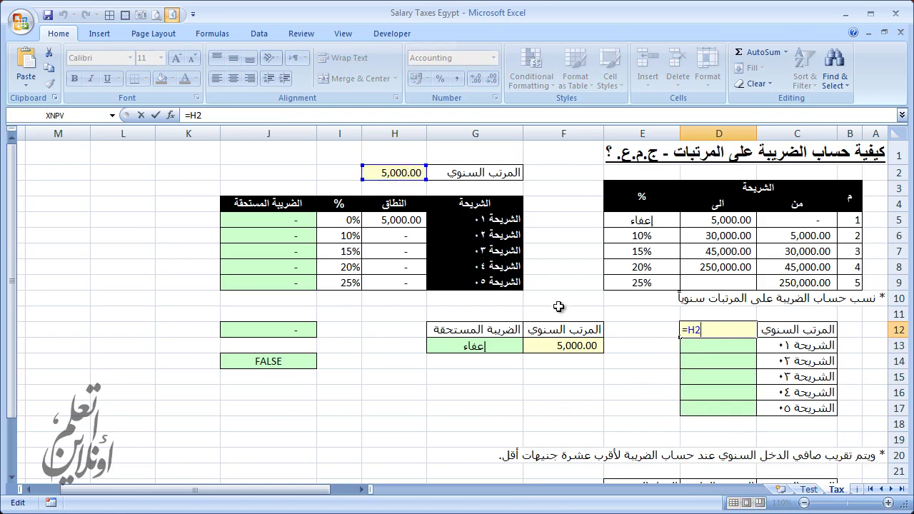
pyautogui.hotkey('ctrl', 'Return')
pyautogui.click(720, 346)
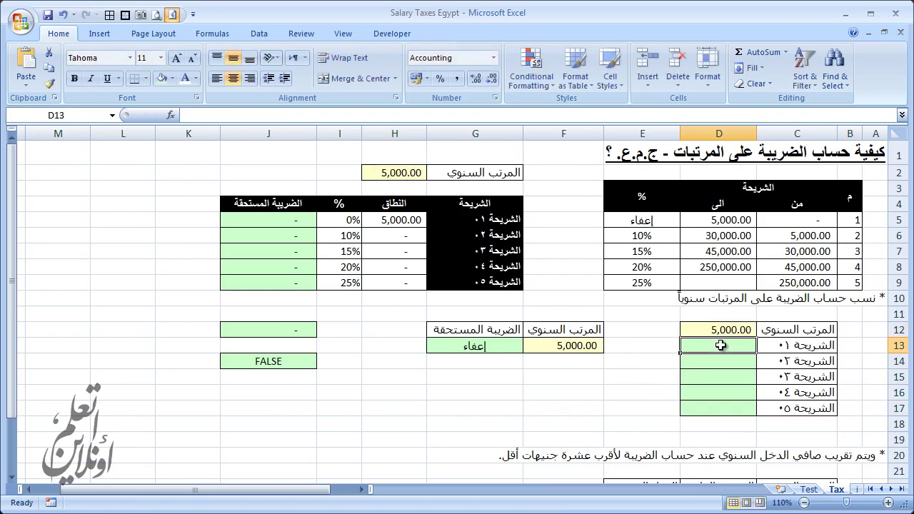
pyautogui.write('=')
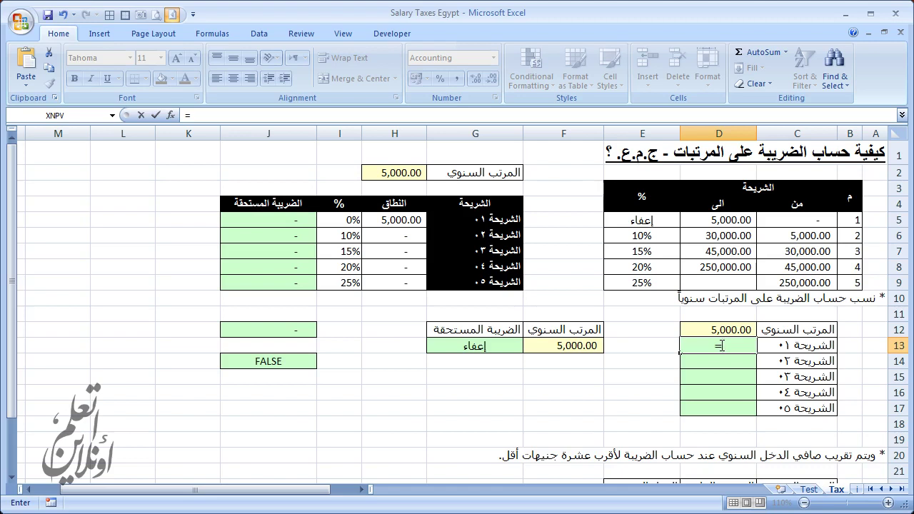
# Step: Enter =IF(D12<=5000;"إعفاء";0) in D13 so salaries up to 5,000 show exempt
pyautogui.write('IF(')
pyautogui.press('Up')
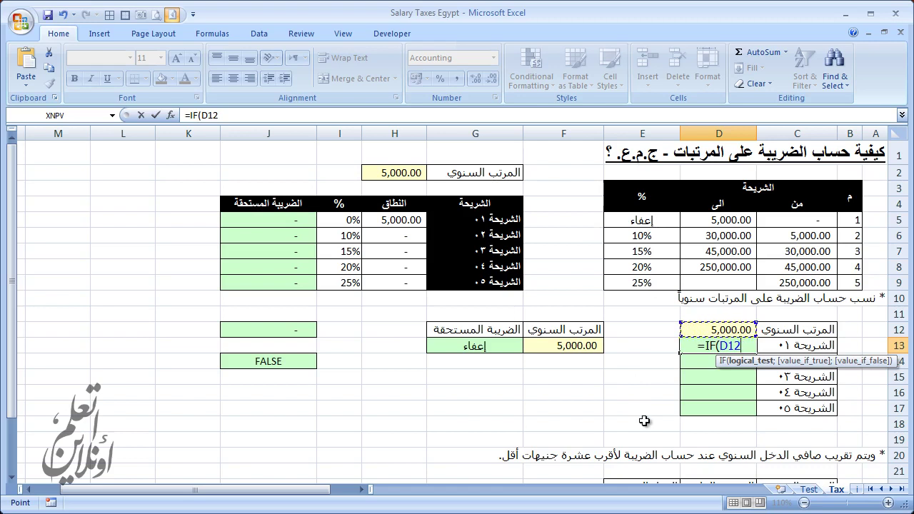
pyautogui.write('<=')
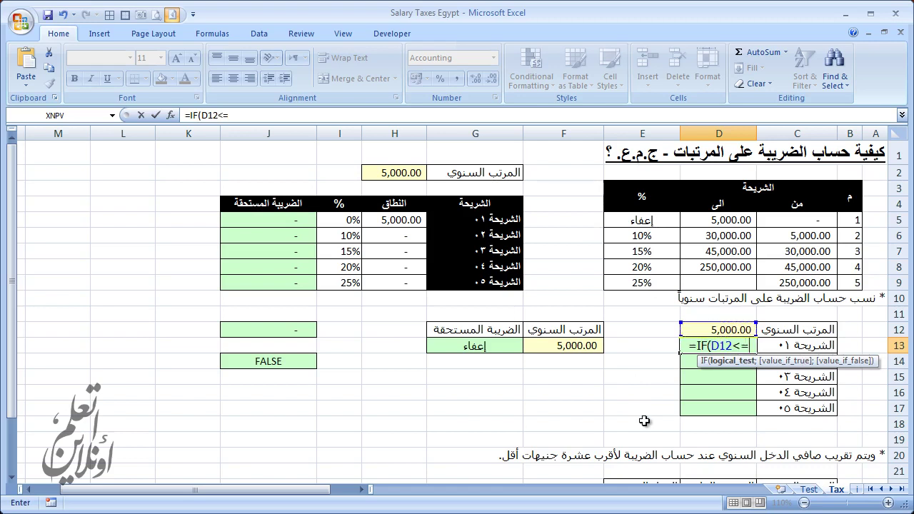
pyautogui.press('Up')
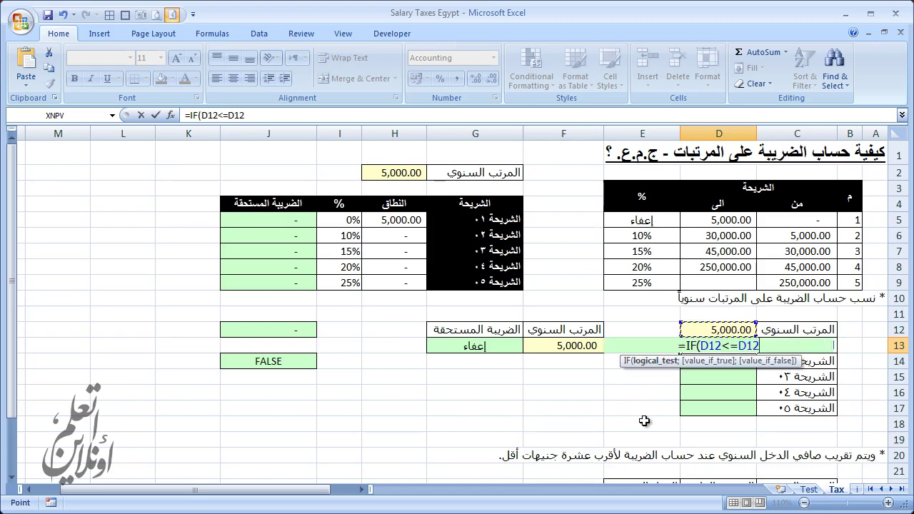
pyautogui.press('BackSpace')
pyautogui.press('BackSpace')
pyautogui.press('BackSpace')
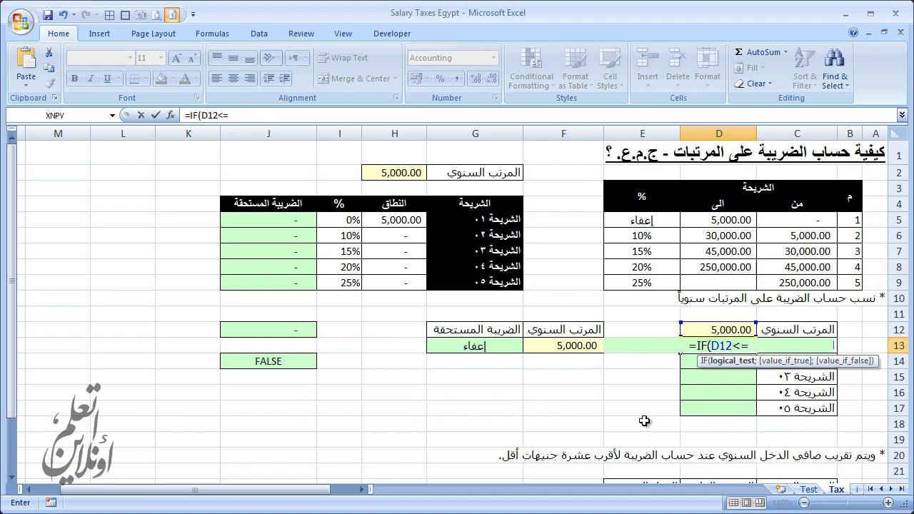
pyautogui.write('5')
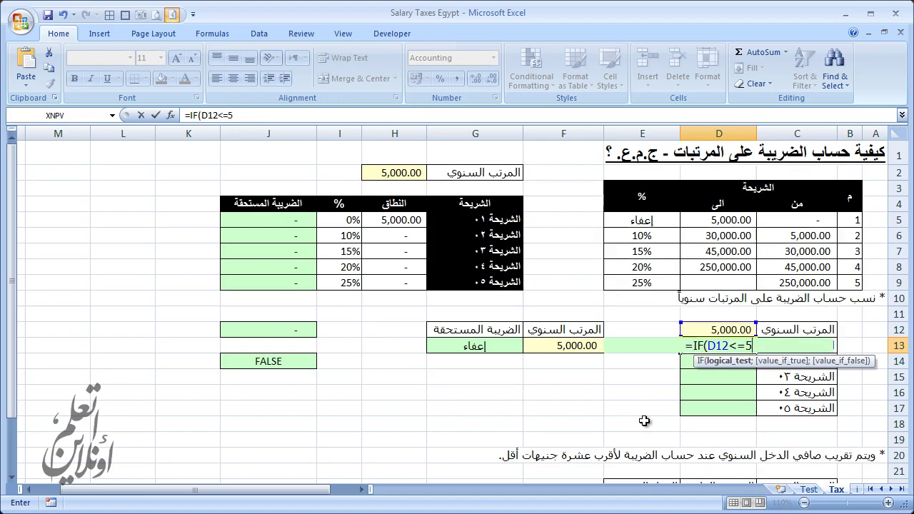
pyautogui.write('000;0')
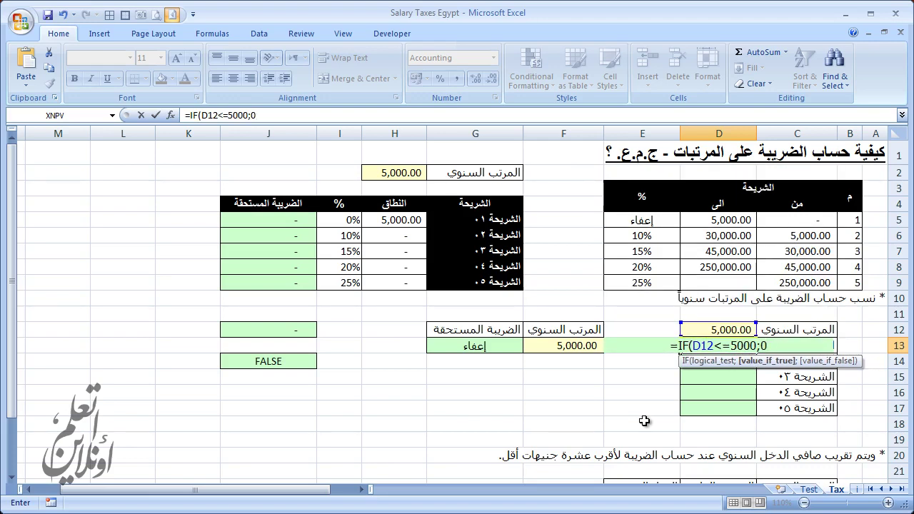
pyautogui.press('BackSpace')
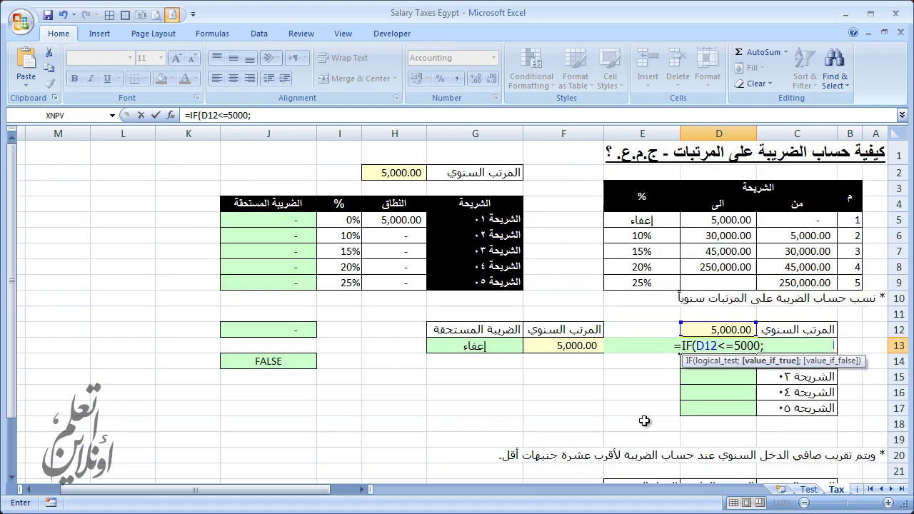
pyautogui.write('"')
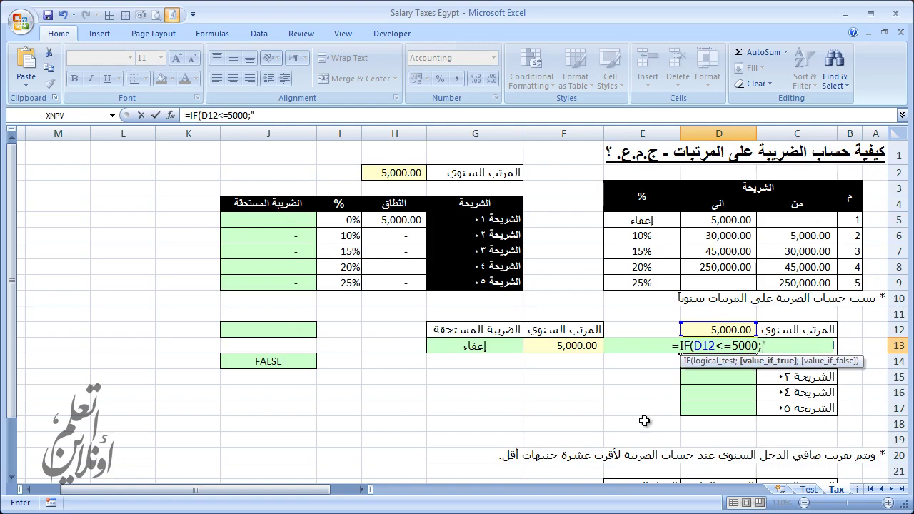
pyautogui.write('إعفاء"')
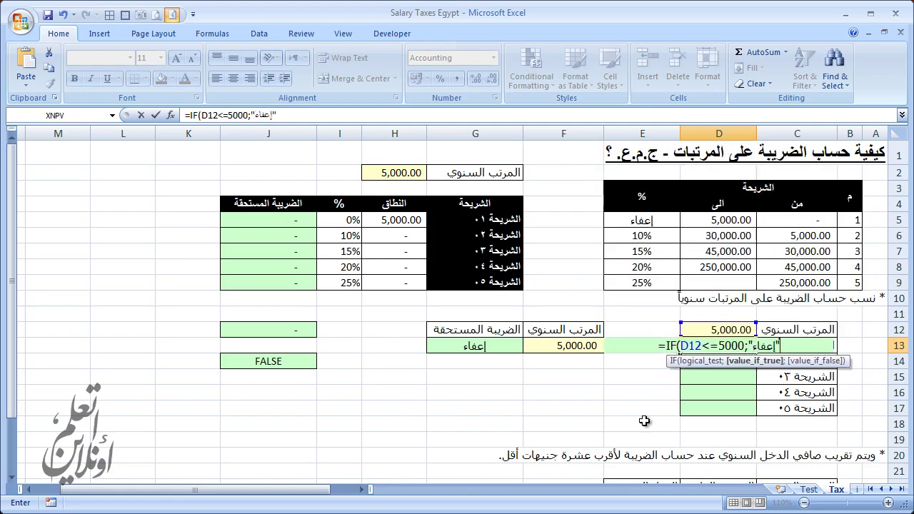
pyautogui.write(';')
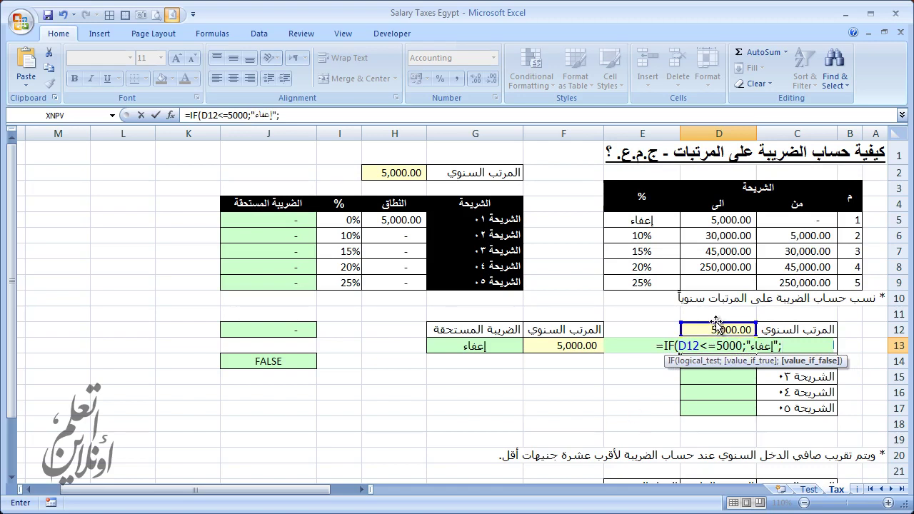
pyautogui.write('0')
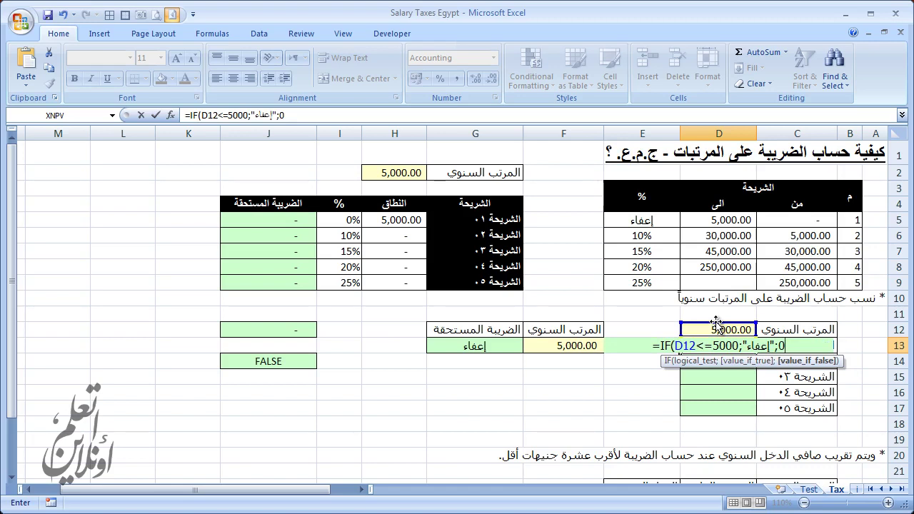
pyautogui.write(')')
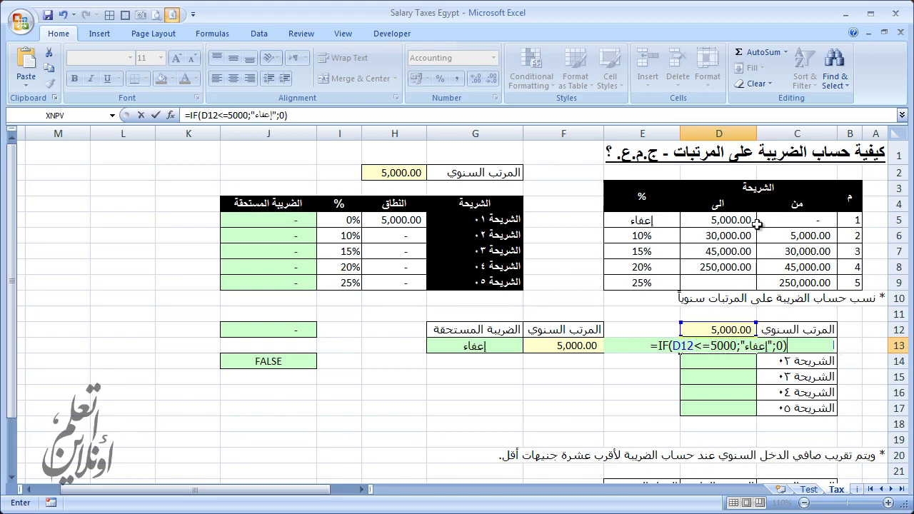
pyautogui.press('Return')
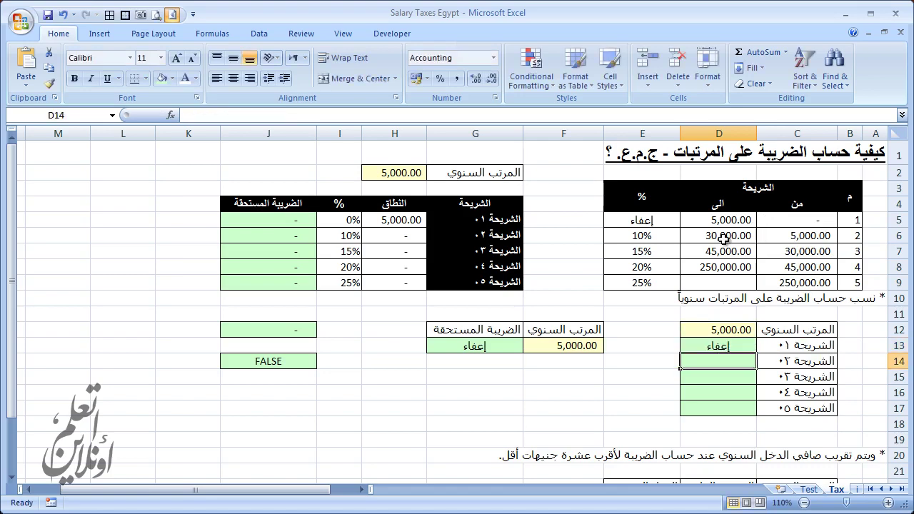
# Step: Start D14's formula with the test IF(AND(D12>5000;D12<=30000)
pyautogui.write('=')
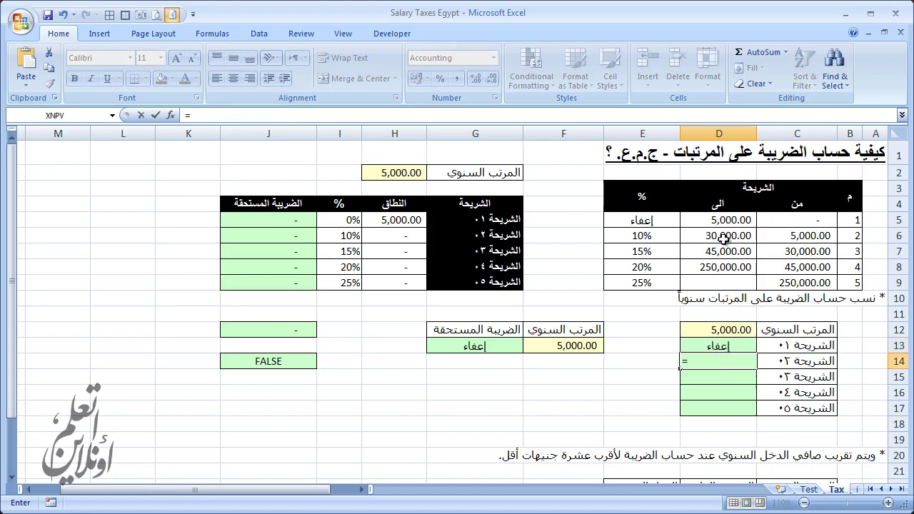
pyautogui.write('if')
pyautogui.press('Tab')
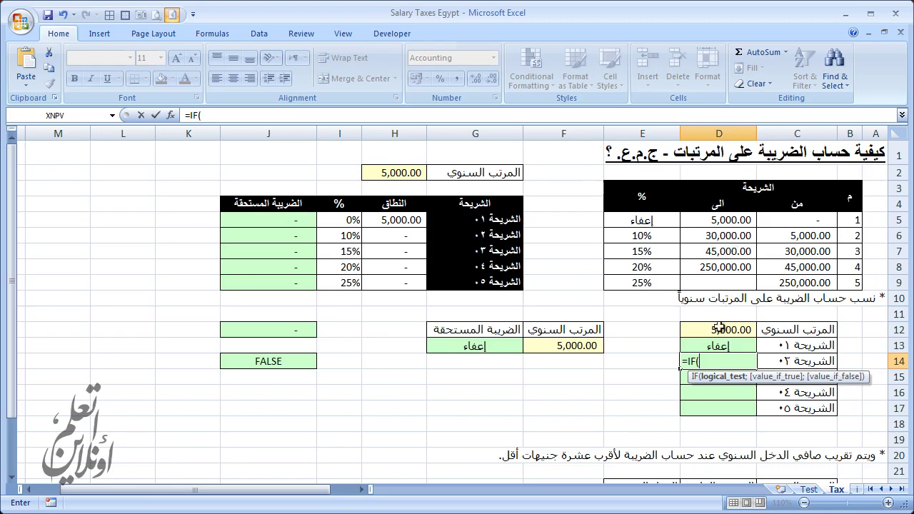
pyautogui.click(718, 331)
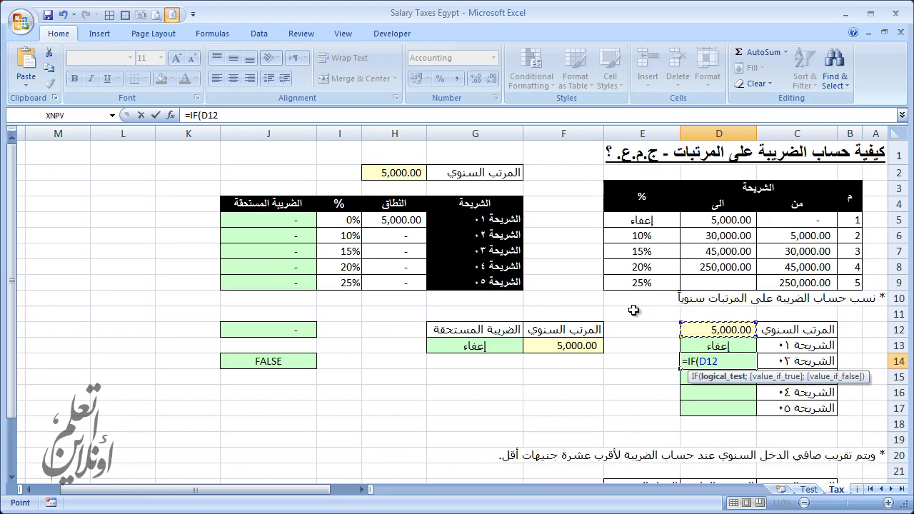
pyautogui.write('>50')
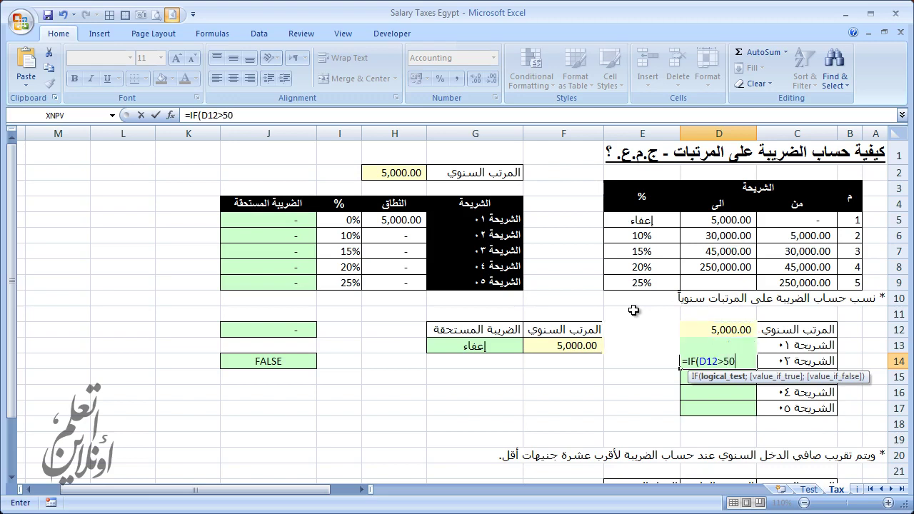
pyautogui.write('00')
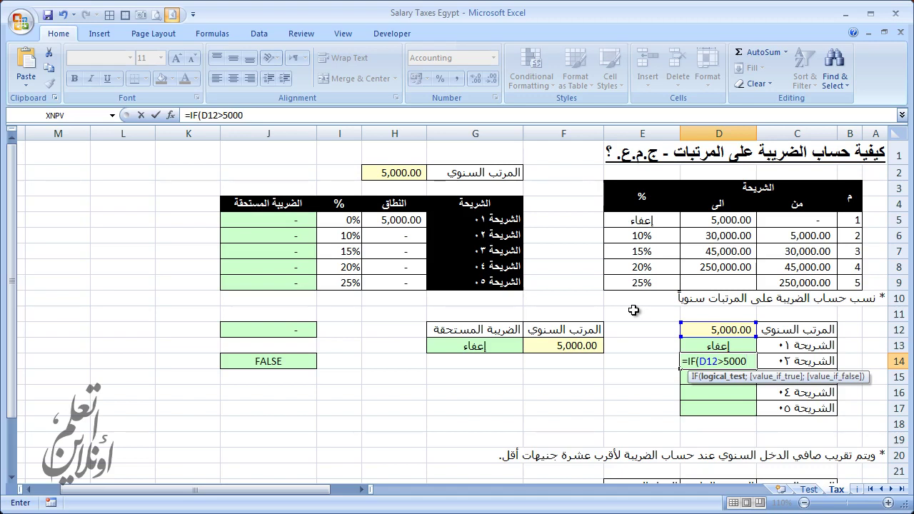
pyautogui.press('BackSpace')
pyautogui.press('BackSpace')
pyautogui.press('BackSpace')
pyautogui.press('BackSpace')
pyautogui.press('BackSpace')
pyautogui.press('BackSpace')
pyautogui.press('BackSpace')
pyautogui.press('BackSpace')
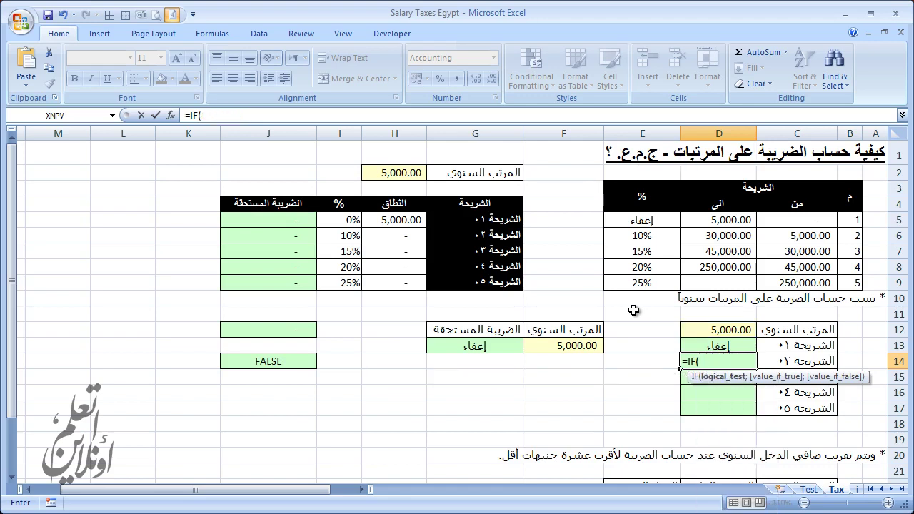
pyautogui.write('and')
pyautogui.press('Tab')
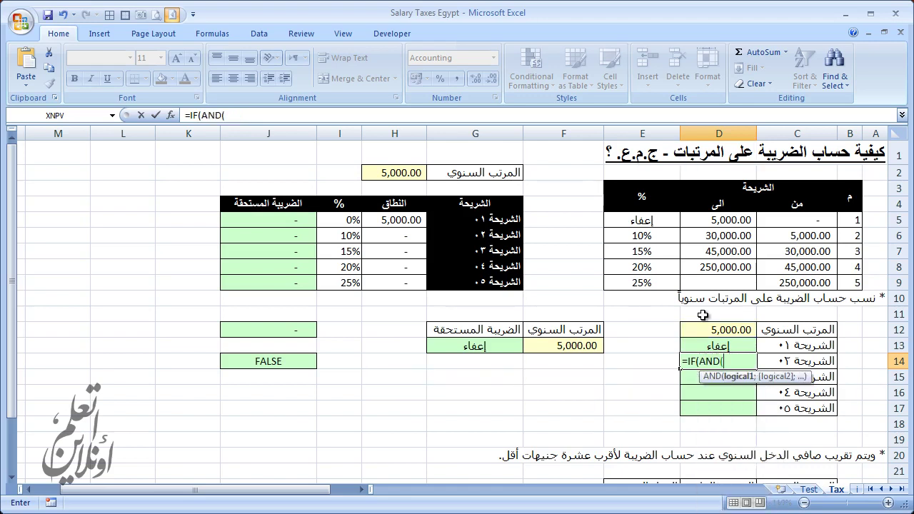
pyautogui.click(711, 329)
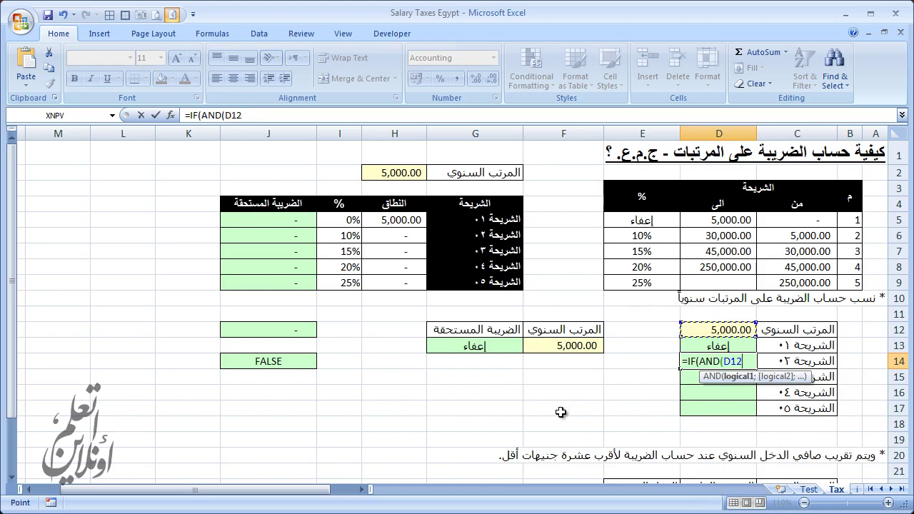
pyautogui.write('>500')
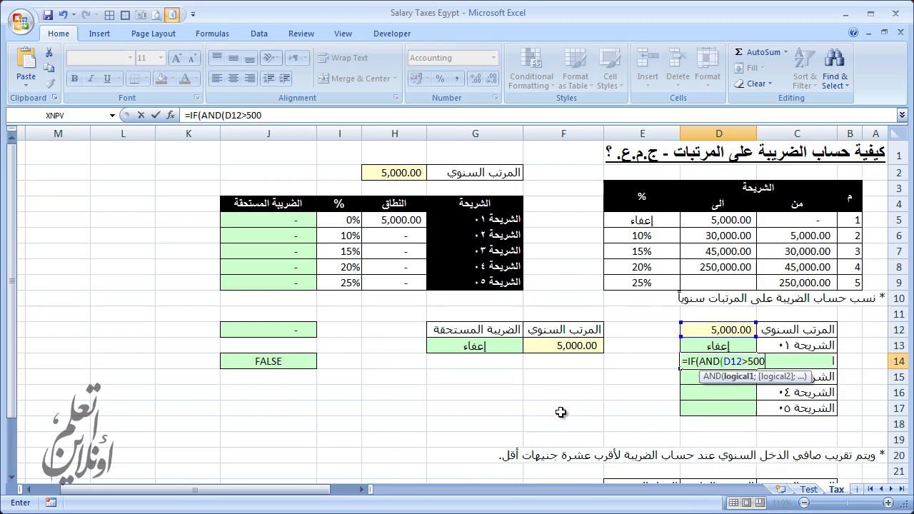
pyautogui.write('0;')
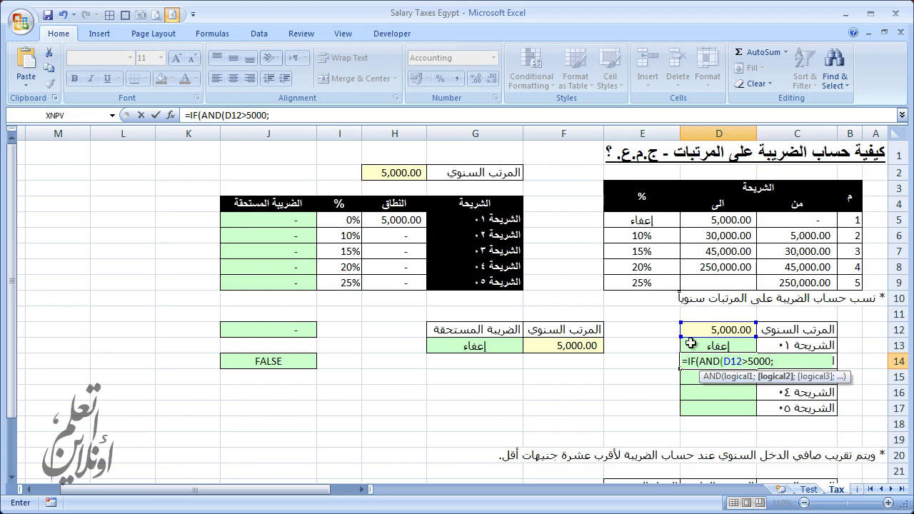
pyautogui.click(703, 333)
pyautogui.write('<')
pyautogui.write('=')
pyautogui.write('3')
pyautogui.write('0000')
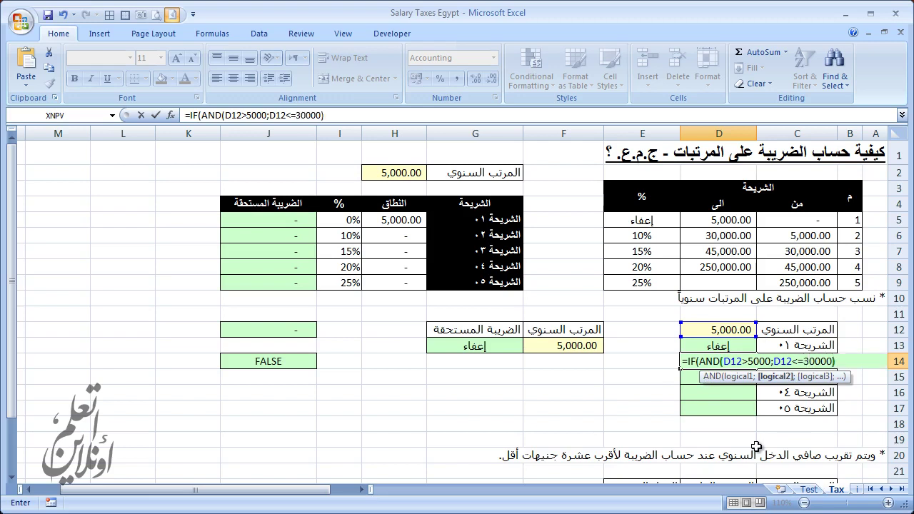
pyautogui.write(')')
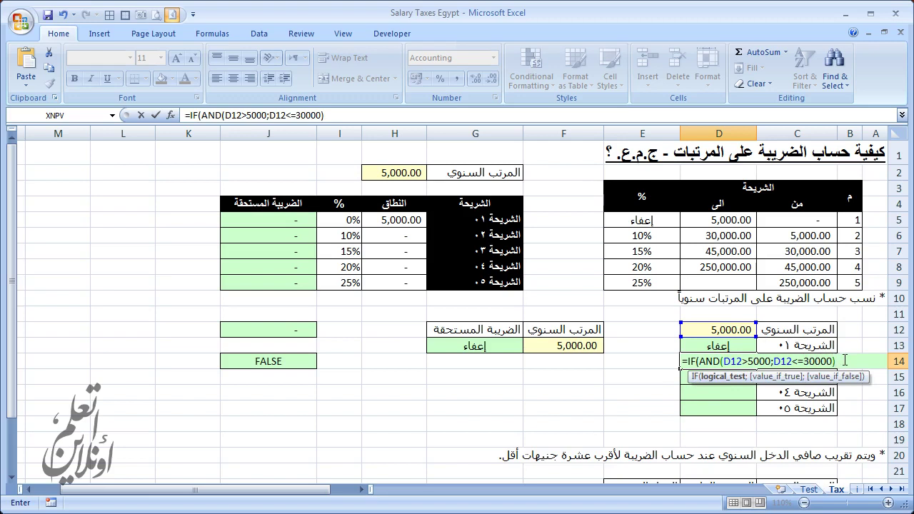
pyautogui.write(';')
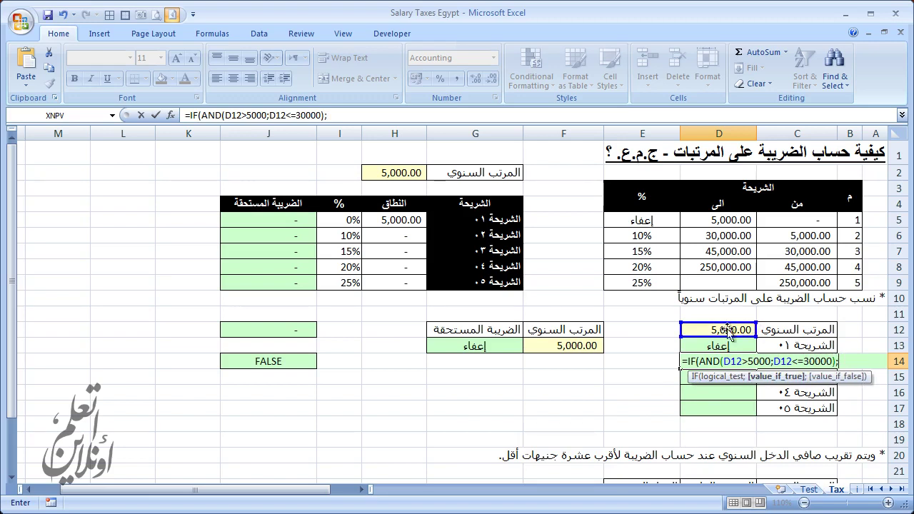
# Step: Add the taxable amount (D12-5000)*.1 to D14's formula and review the AND condition
pyautogui.click(721, 330)
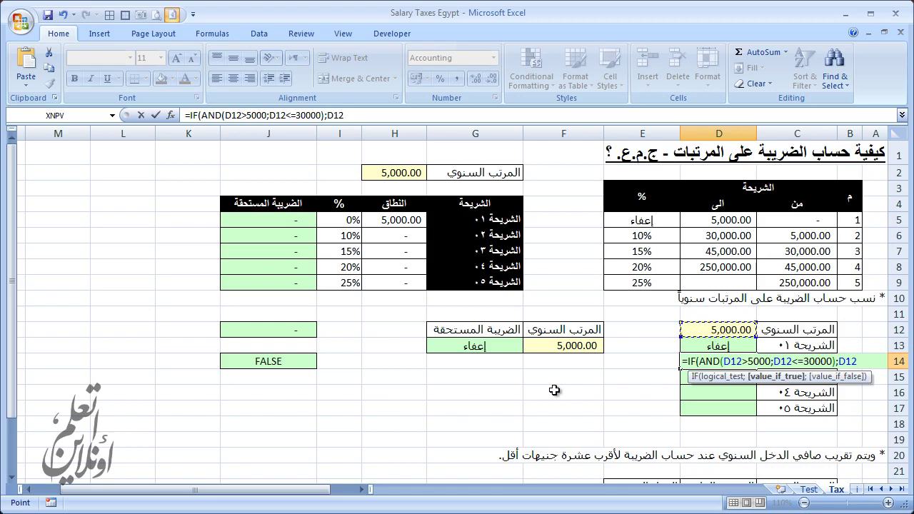
pyautogui.write('-')
pyautogui.write('5000')
pyautogui.click(839, 362)
pyautogui.write('(')
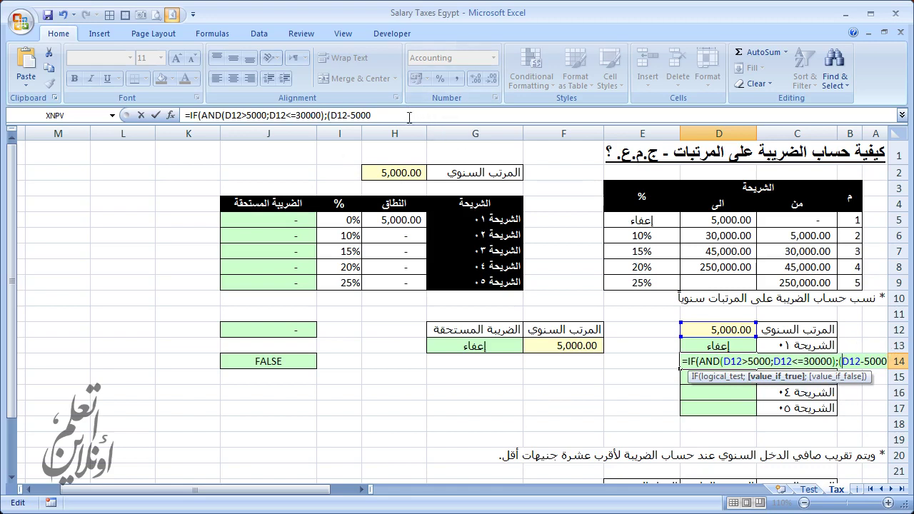
pyautogui.click(410, 114)
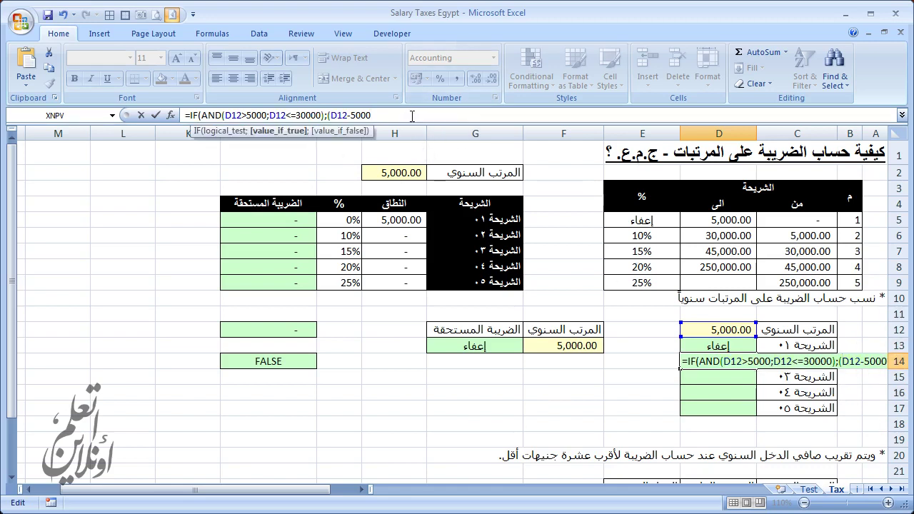
pyautogui.write(')')
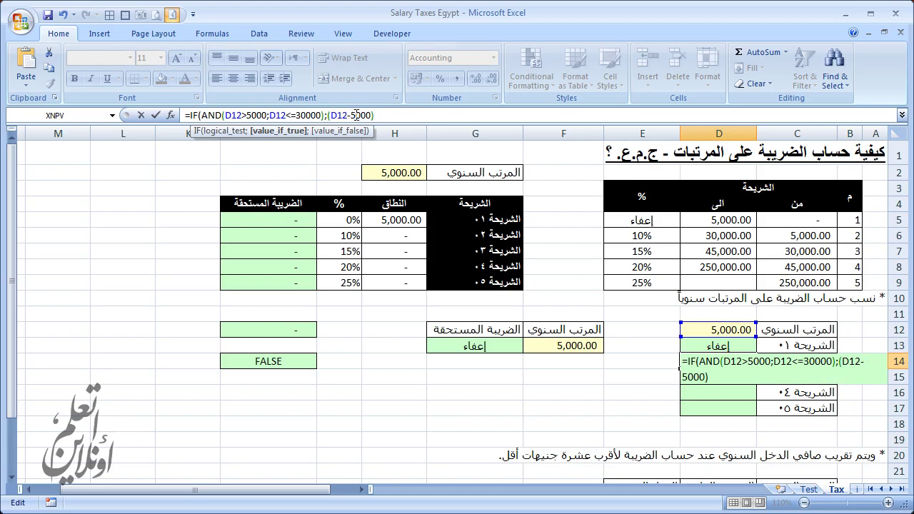
pyautogui.write('*')
pyautogui.write('.')
pyautogui.write('1')
pyautogui.write(';')
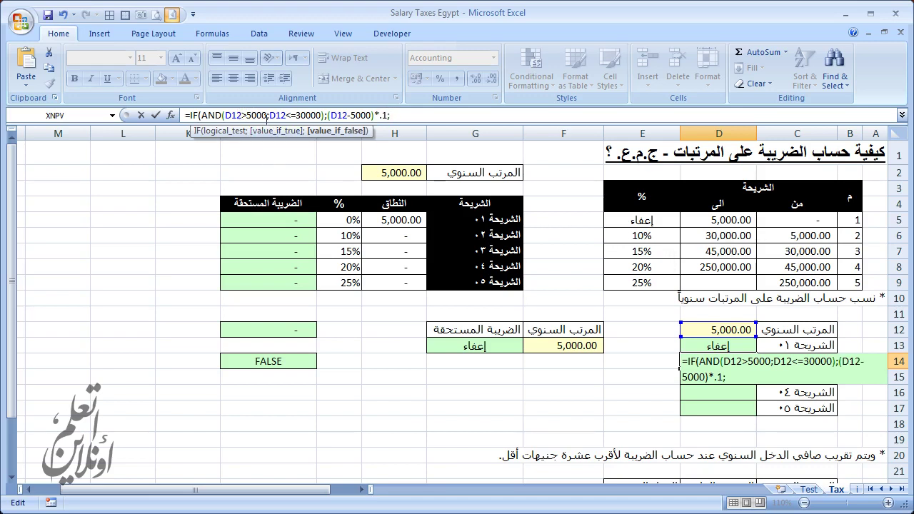
pyautogui.moveTo(216, 116); pyautogui.dragTo(301, 117)
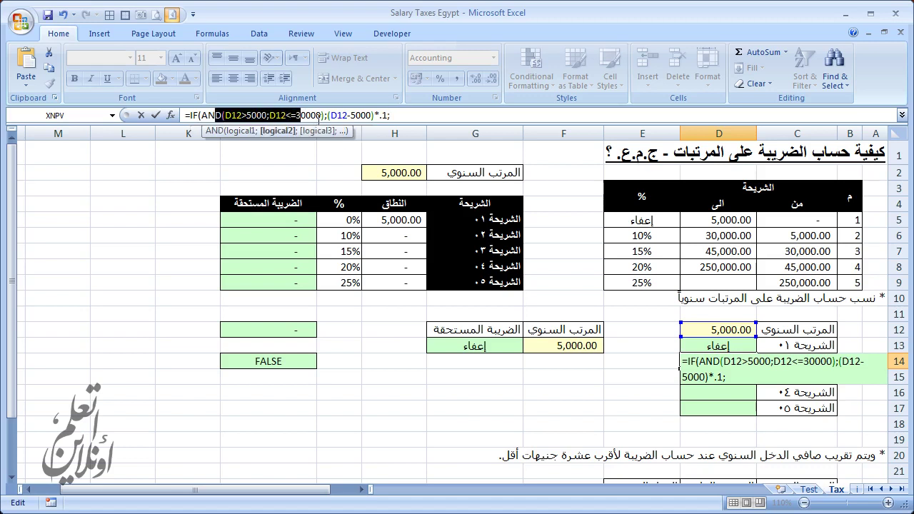
pyautogui.click(428, 119)
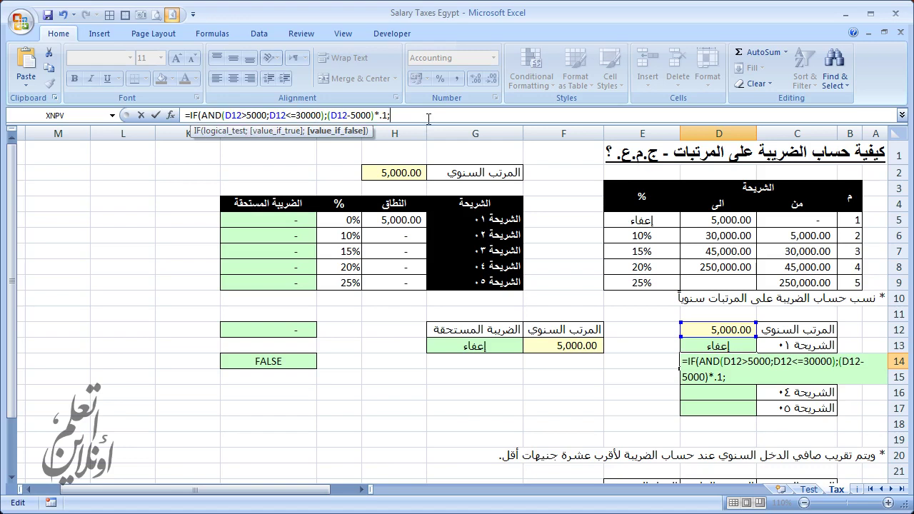
# Step: Finish D14's formula with a 0 else value and commit it
pyautogui.write('0')
pyautogui.write(')')
pyautogui.press('Return')
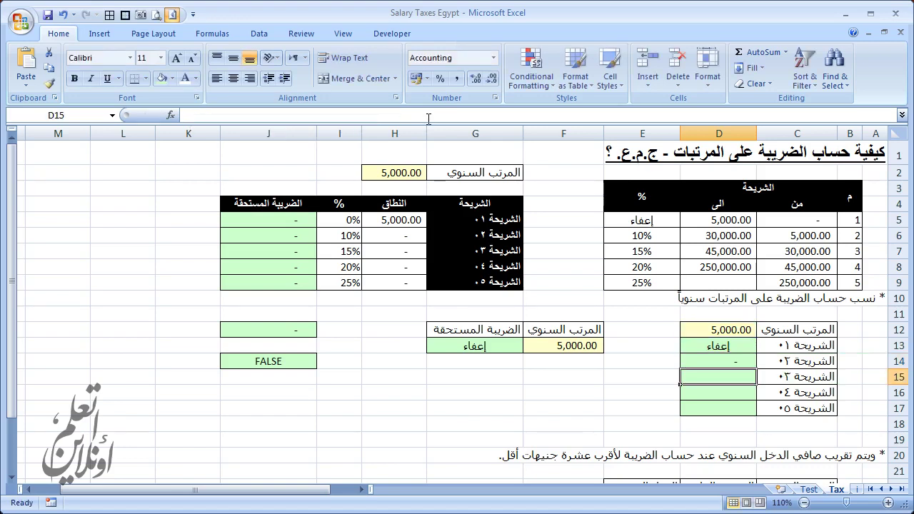
pyautogui.press('Up')
# Step: Try a 7,000 annual salary and inspect the bracket range formulas in H5 and H6
pyautogui.click(394, 175)
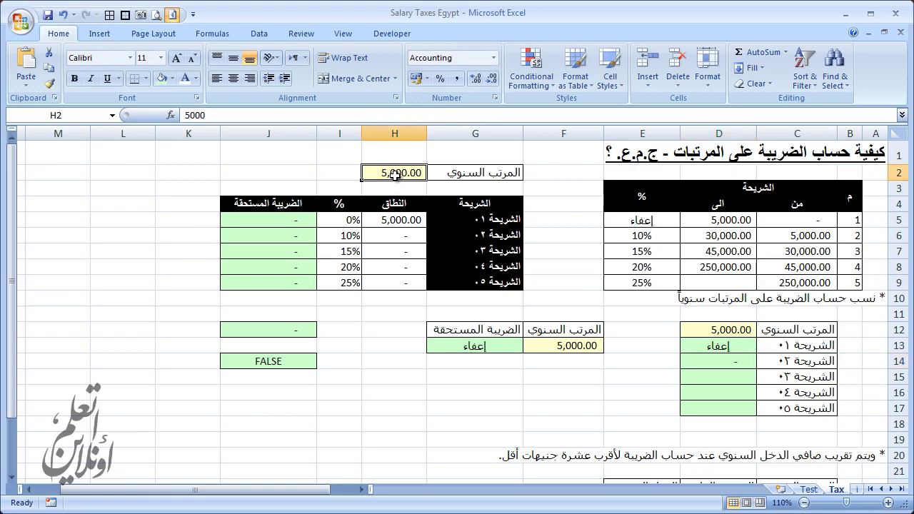
pyautogui.write('7,0')
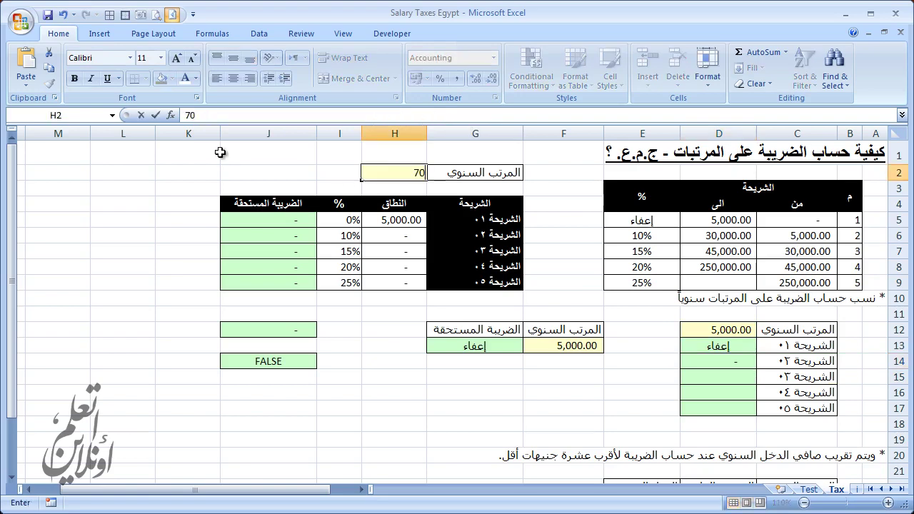
pyautogui.write('00')
pyautogui.press('Return')
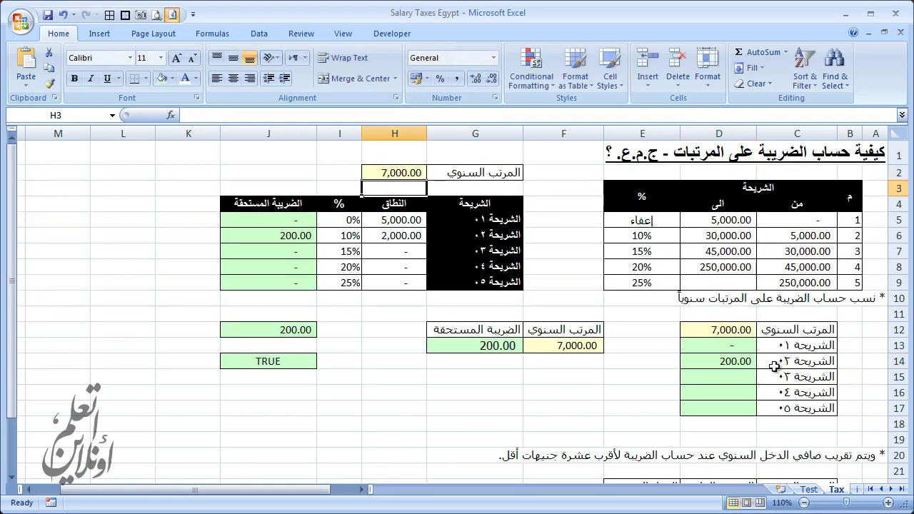
pyautogui.click(414, 217)
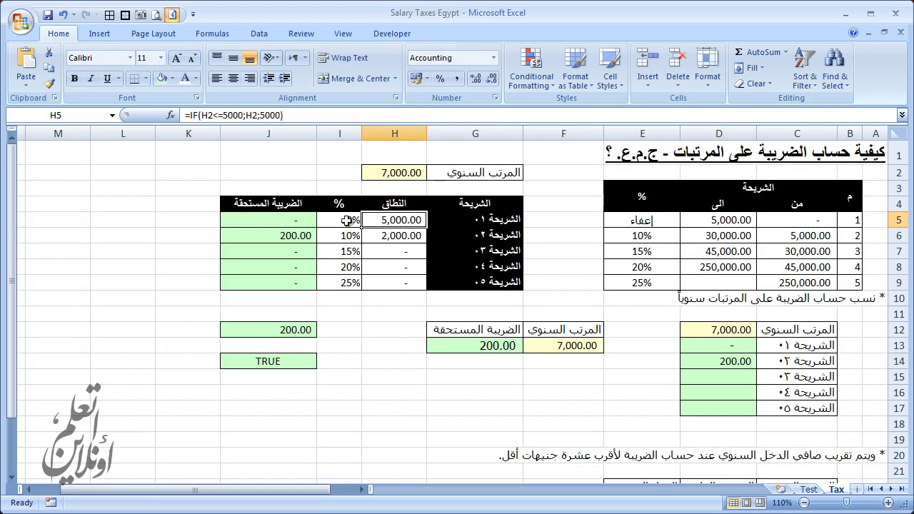
pyautogui.click(397, 238)
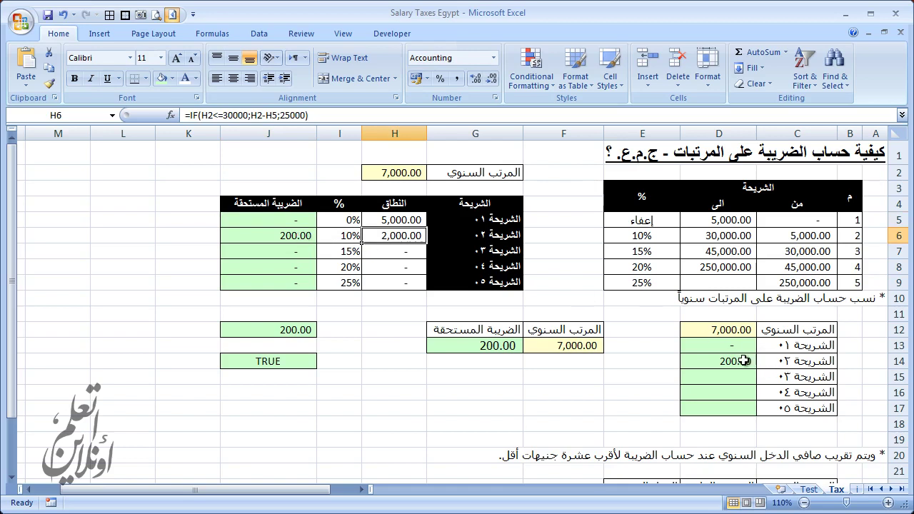
# Step: Try annual salaries of 15,000 and then 30,000, confirming 2,500.00 bracket-two tax
pyautogui.click(411, 173)
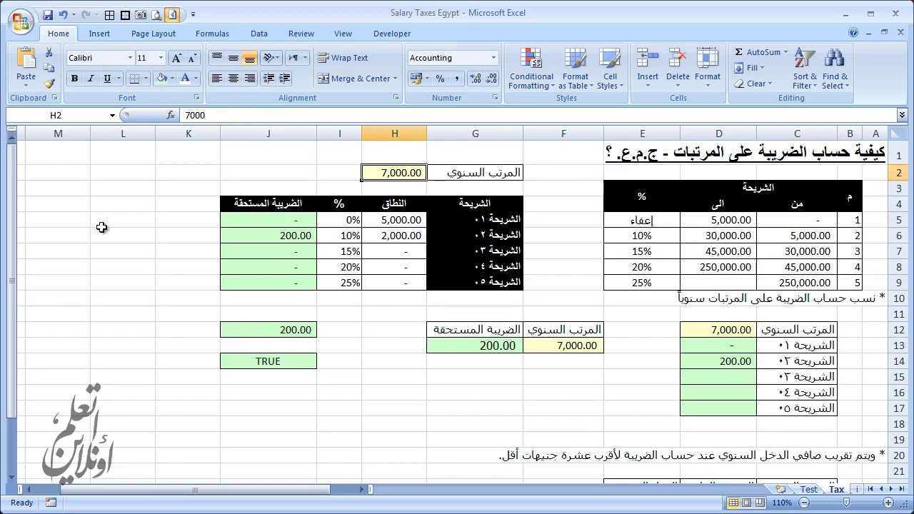
pyautogui.write('15,000')
pyautogui.press('Return')
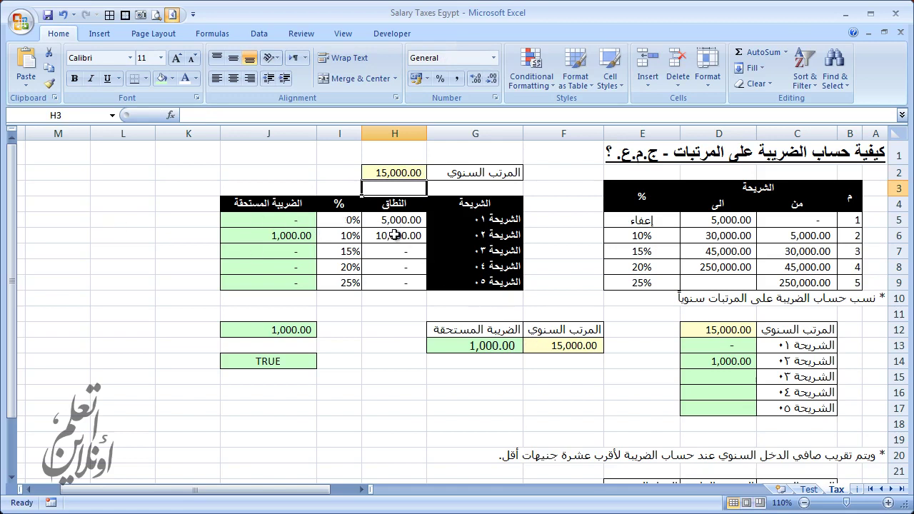
pyautogui.click(390, 176)
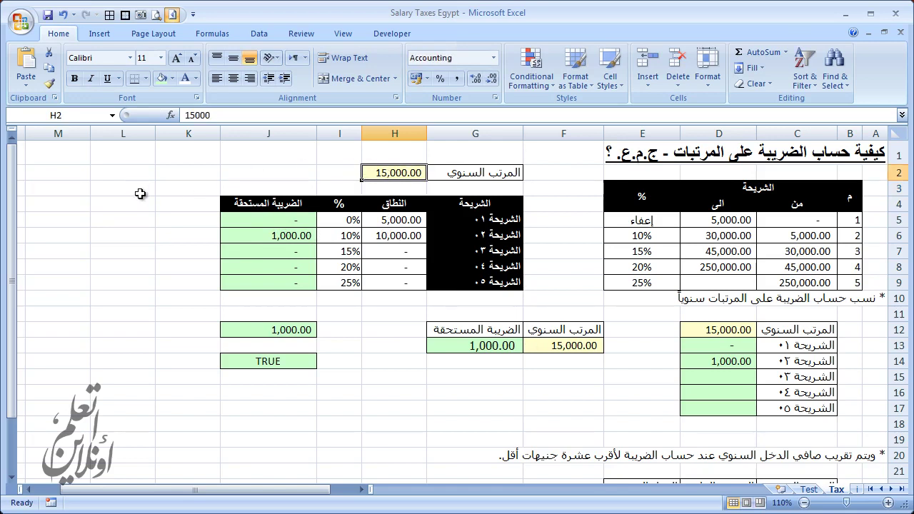
pyautogui.write('3')
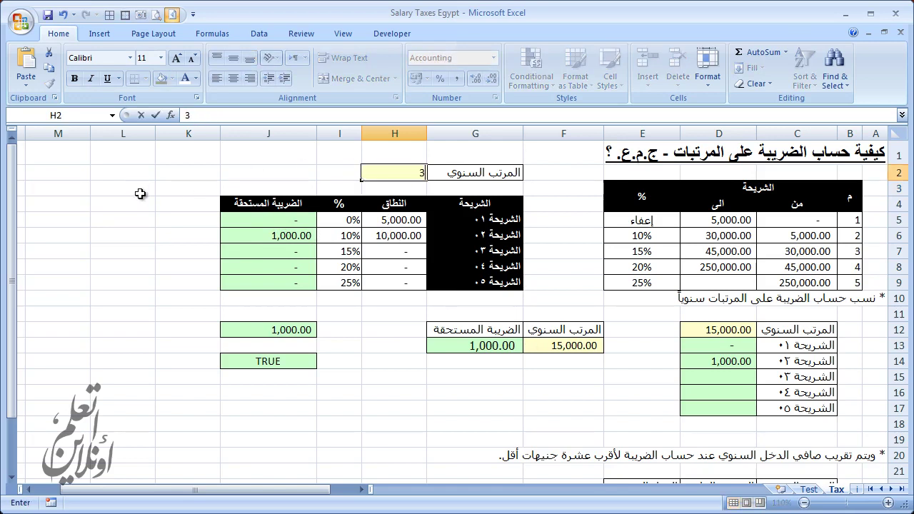
pyautogui.write('0,000')
pyautogui.press('Return')
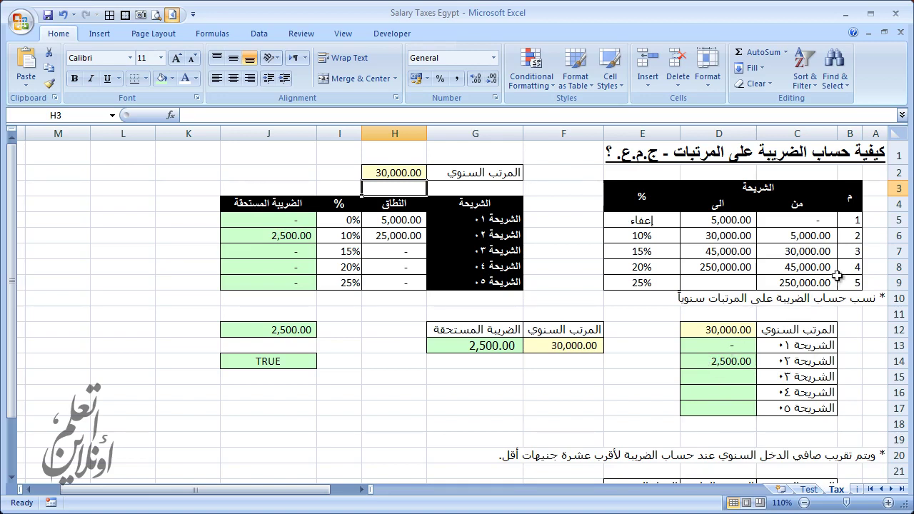
pyautogui.click(718, 377)
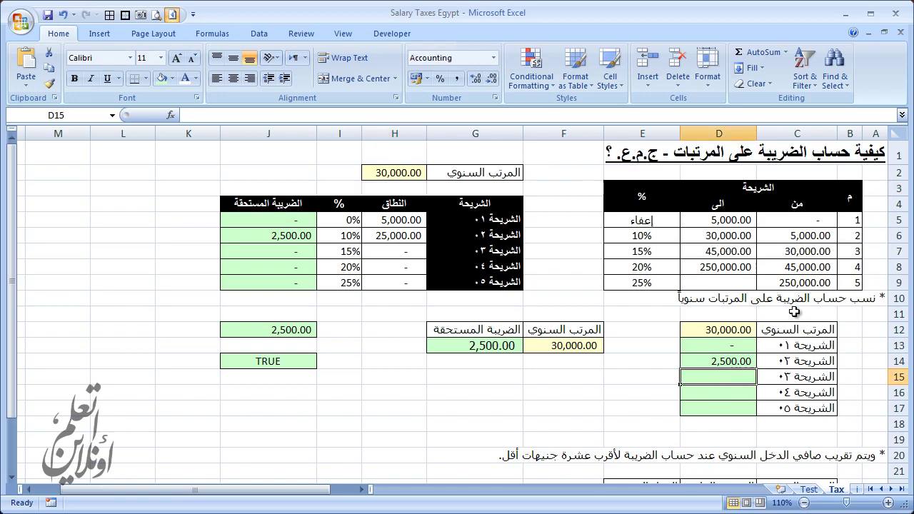
# Step: Review D14's formula, then start D15 with IF(AND(D12>30000;D12<=45000)
pyautogui.write('=')
pyautogui.press('Escape')
pyautogui.press('Up')
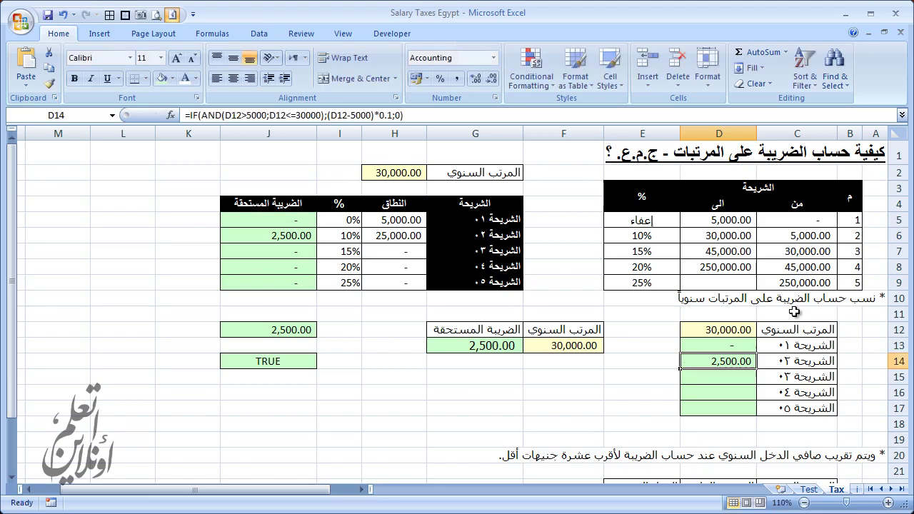
pyautogui.press('F2')
pyautogui.press('Return')
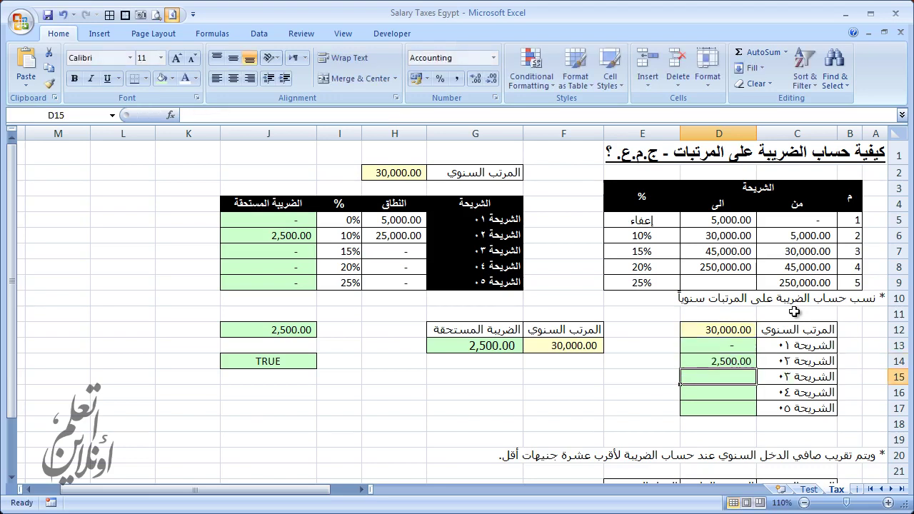
pyautogui.write('=IF(')
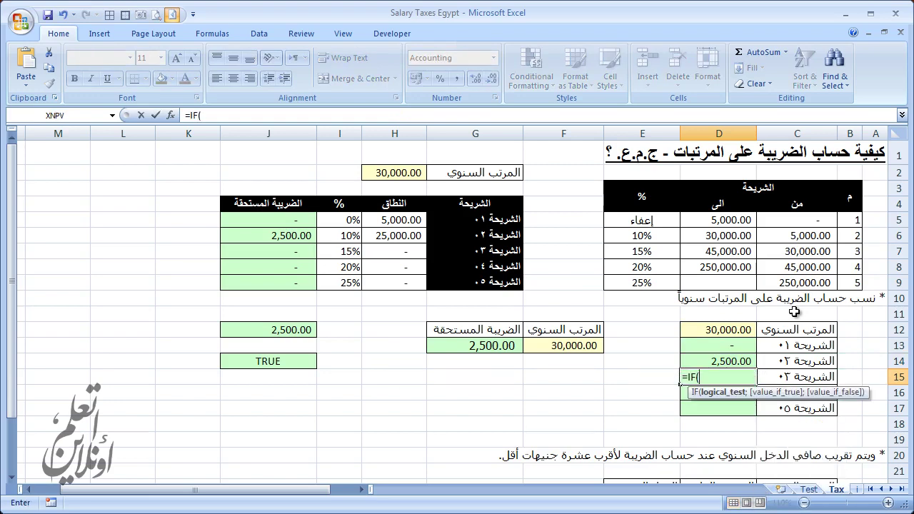
pyautogui.write('AND(')
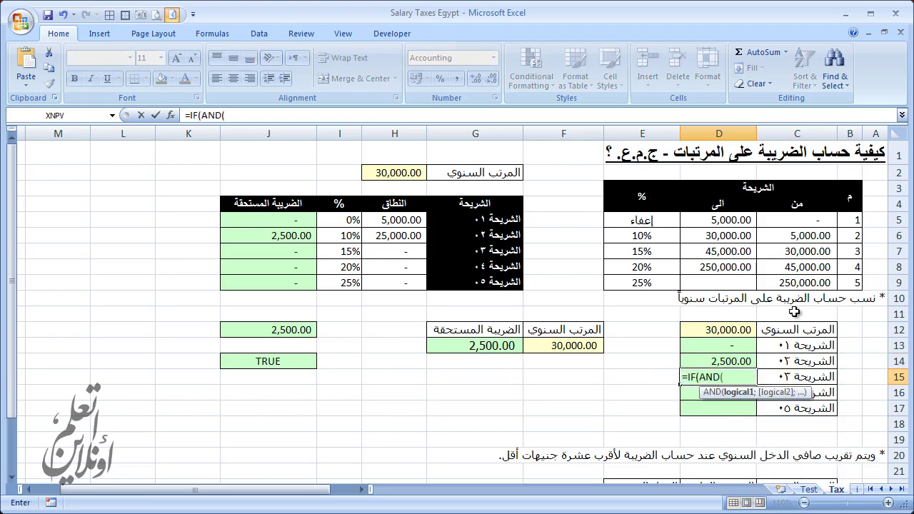
pyautogui.click(725, 328)
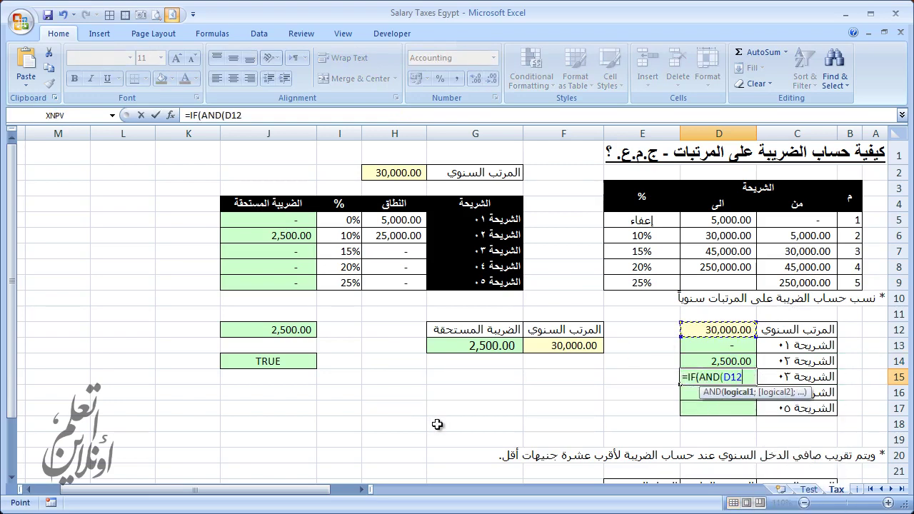
pyautogui.write('>3')
pyautogui.write('0000;')
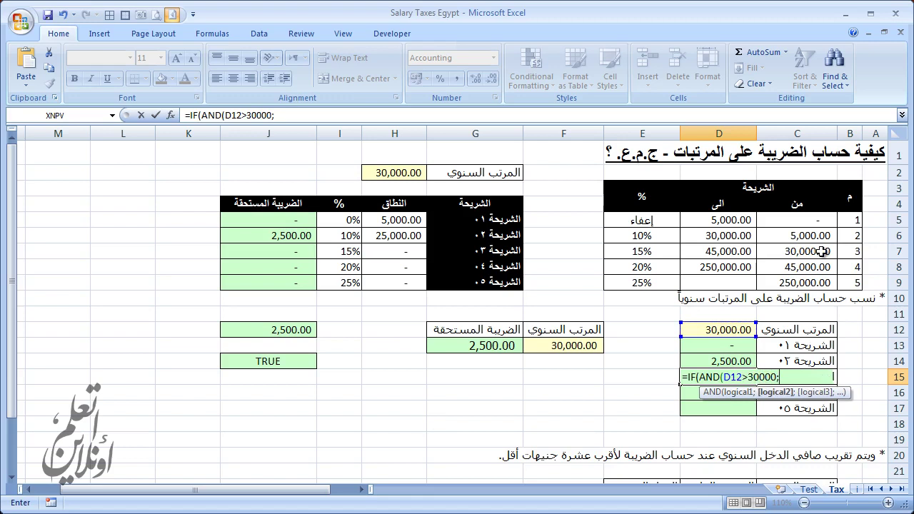
pyautogui.click(729, 332)
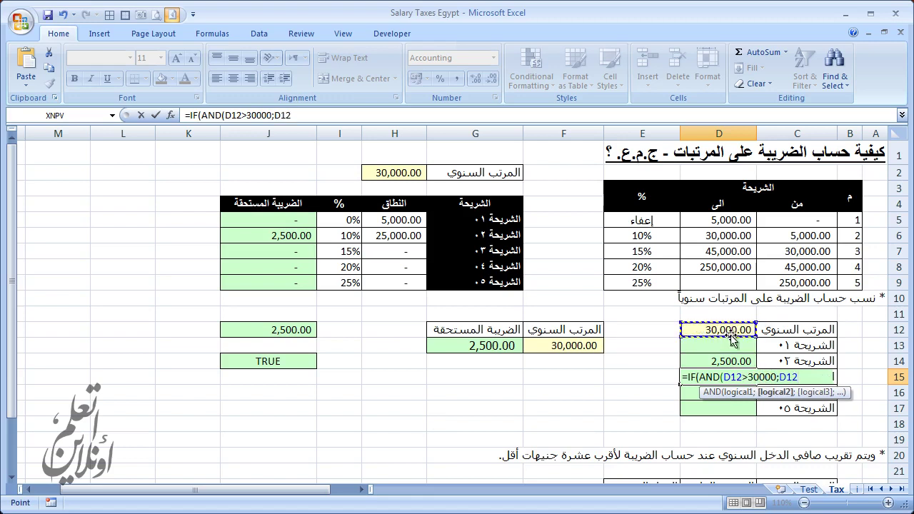
pyautogui.write('<=')
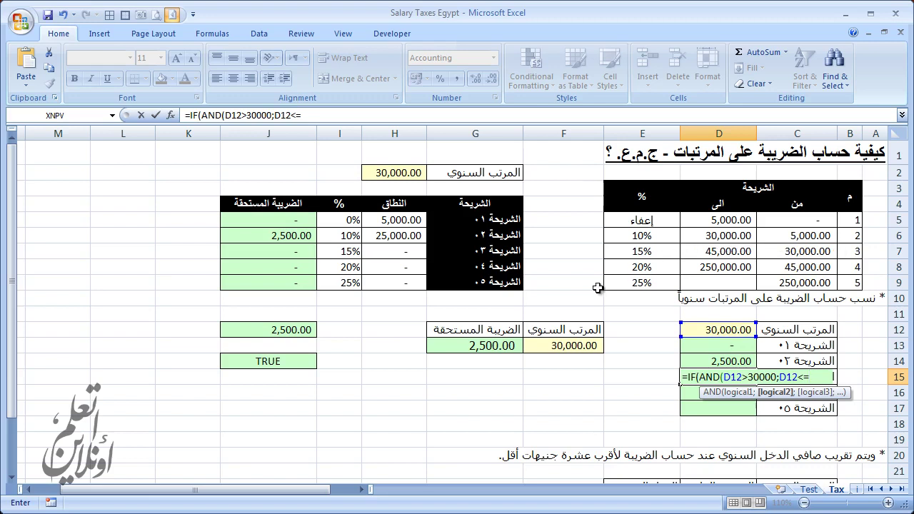
pyautogui.write('4500')
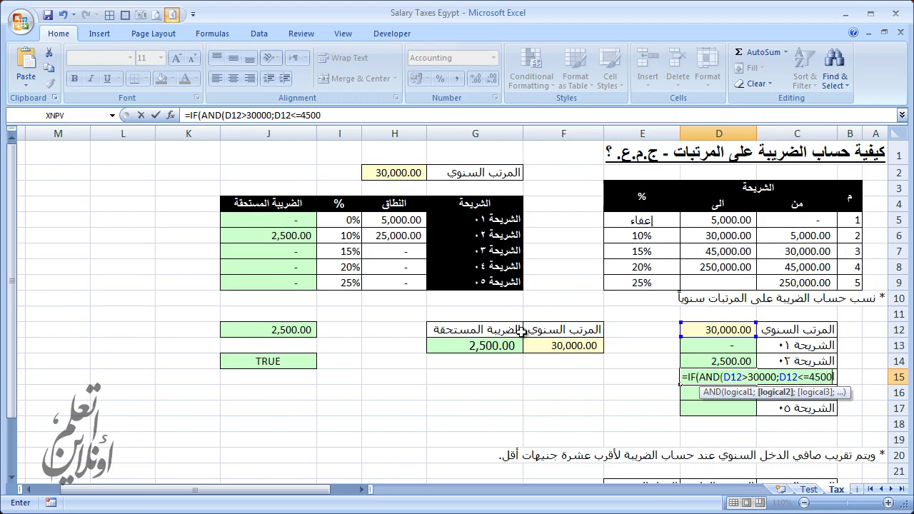
pyautogui.write('0)')
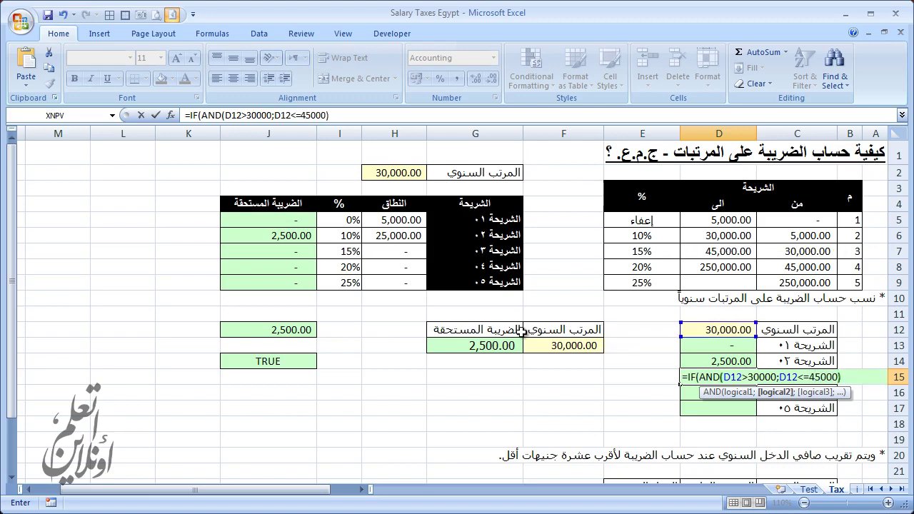
pyautogui.write(';(')
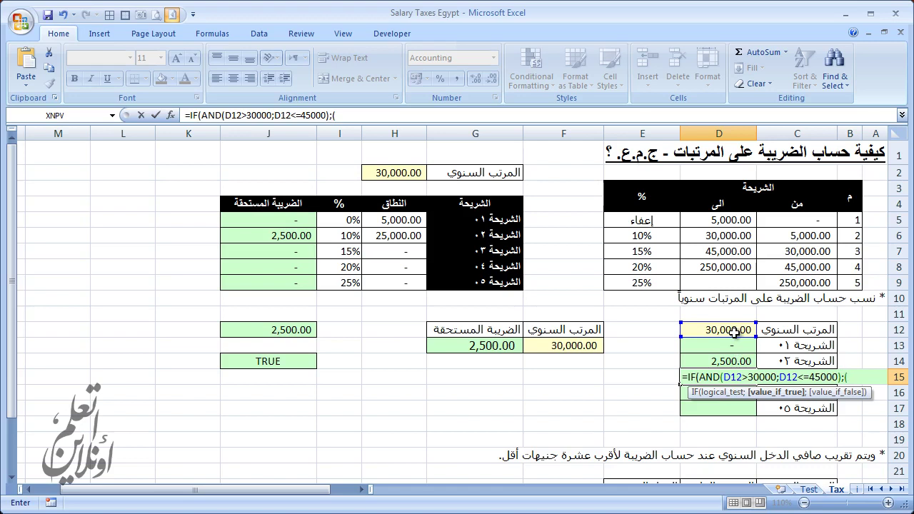
# Step: Complete D15 with (D12-30000)*0.15+2500 and a 0 else value, and commit it
pyautogui.click(734, 331)
pyautogui.write('-')
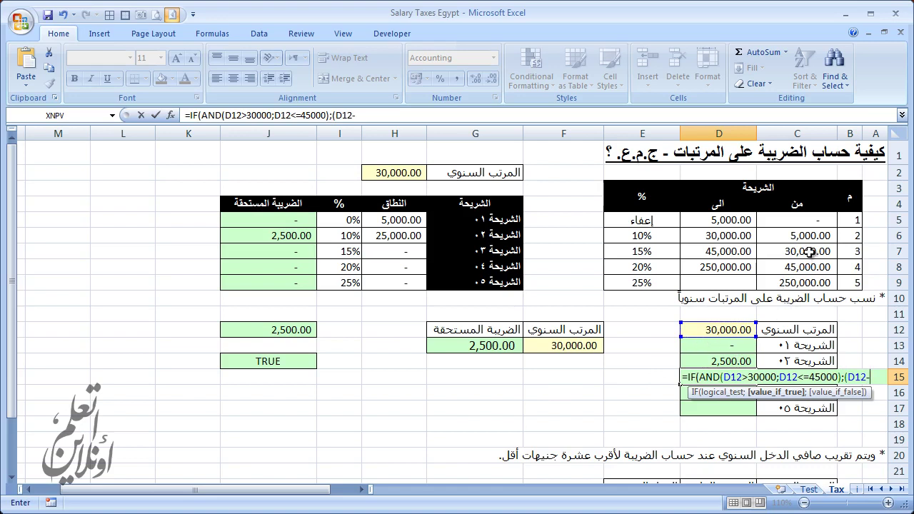
pyautogui.write('3')
pyautogui.write('0000)*')
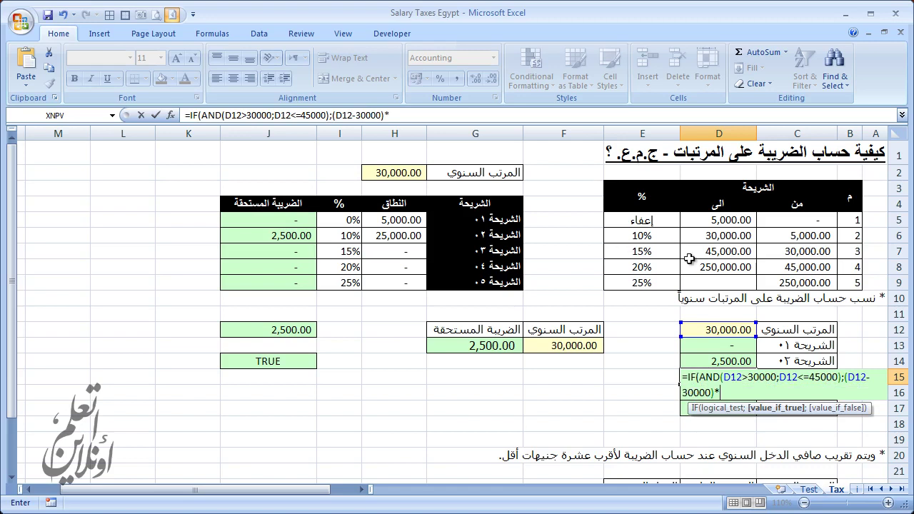
pyautogui.write('0.5')
pyautogui.click(845, 381)
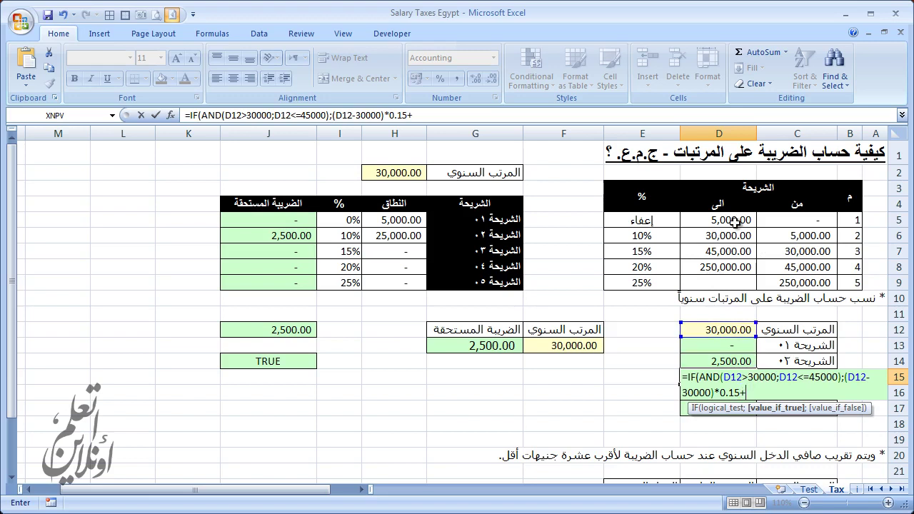
pyautogui.write('2500')
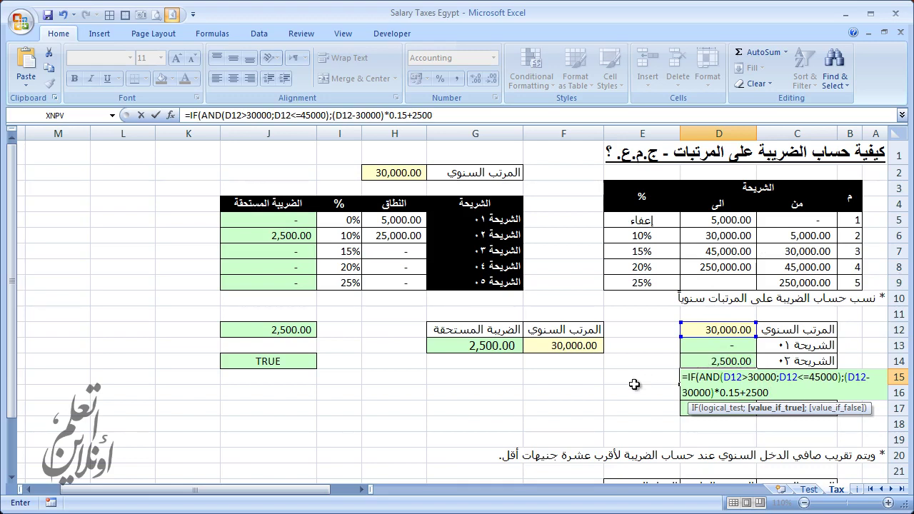
pyautogui.write(';0')
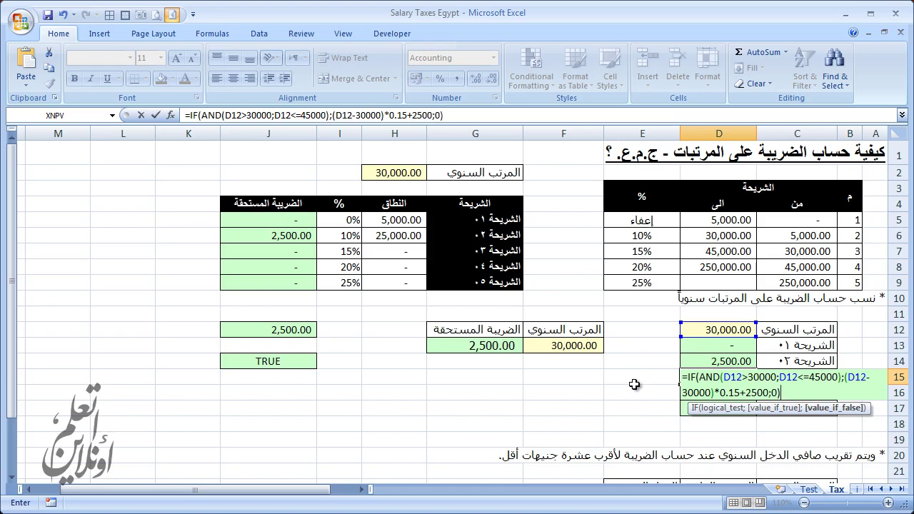
pyautogui.press('Return')
pyautogui.press('Up')
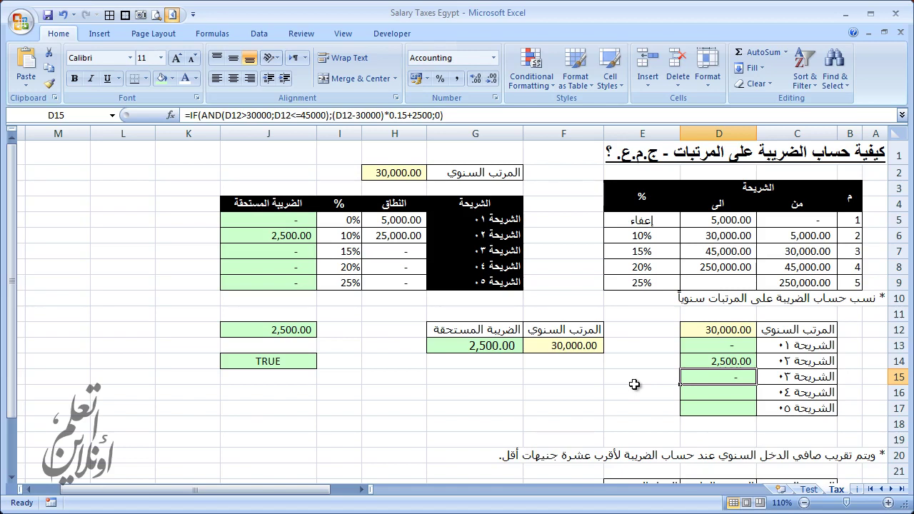
# Step: Try annual salaries of 31,000 and 40,000, briefly starting then cancelling a D16 formula
pyautogui.click(393, 174)
pyautogui.write('3')
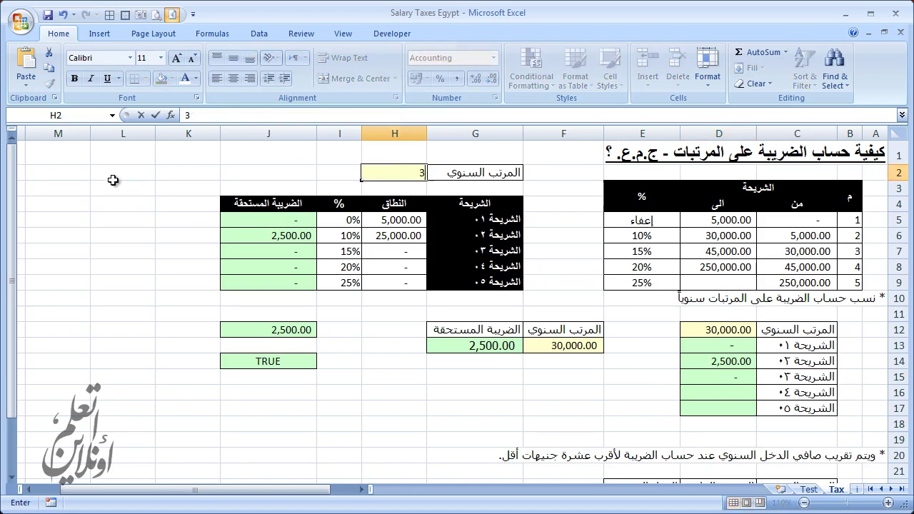
pyautogui.write('1,000')
pyautogui.press('Return')
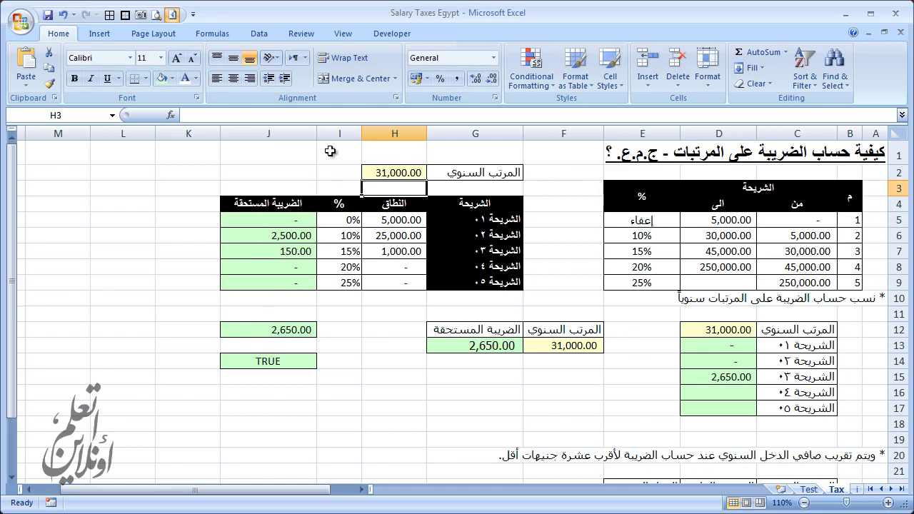
pyautogui.click(392, 174)
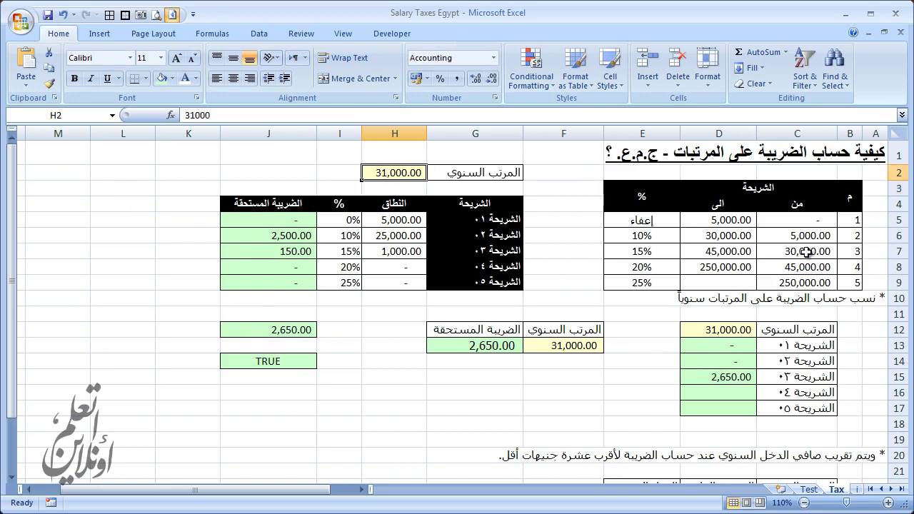
pyautogui.write('4')
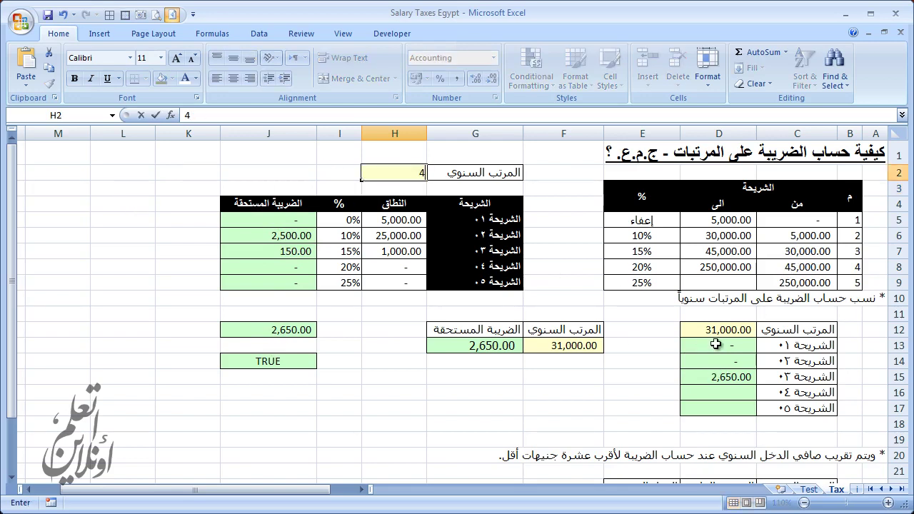
pyautogui.write('0,000')
pyautogui.press('Return')
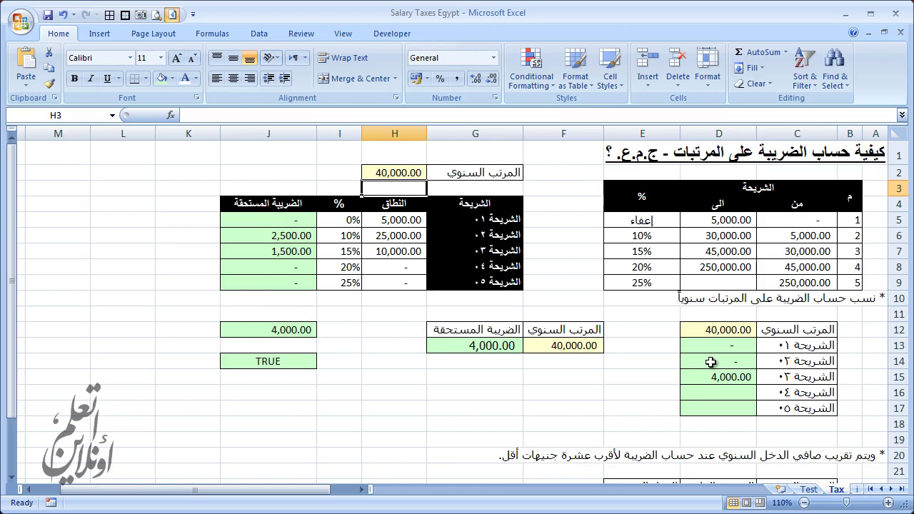
pyautogui.click(739, 393)
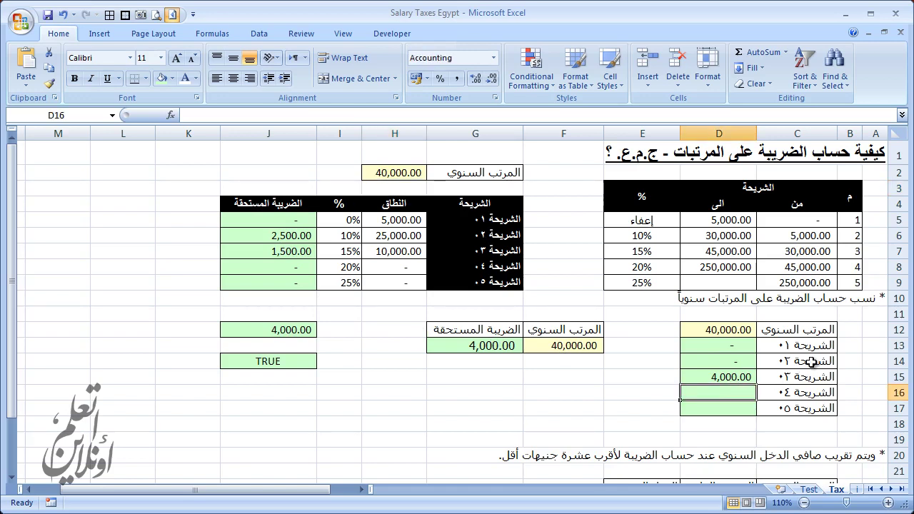
pyautogui.write('=IF(')
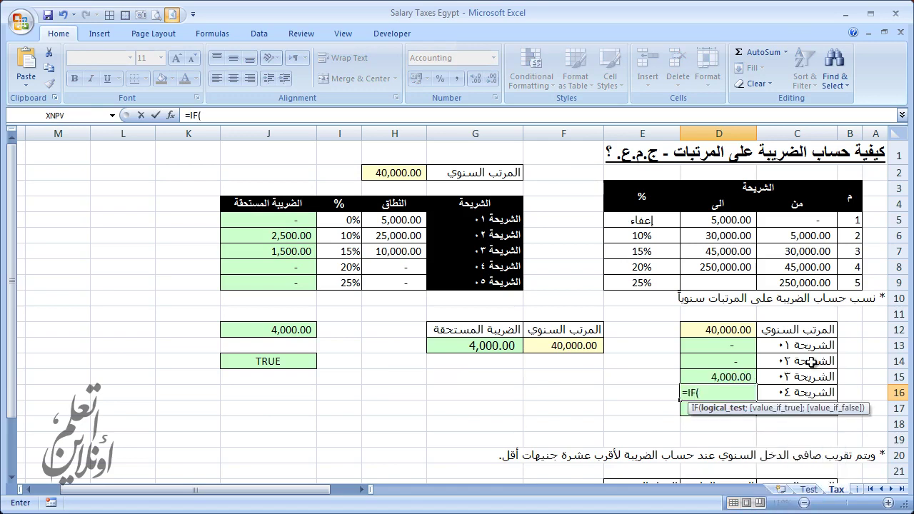
pyautogui.press('Escape')
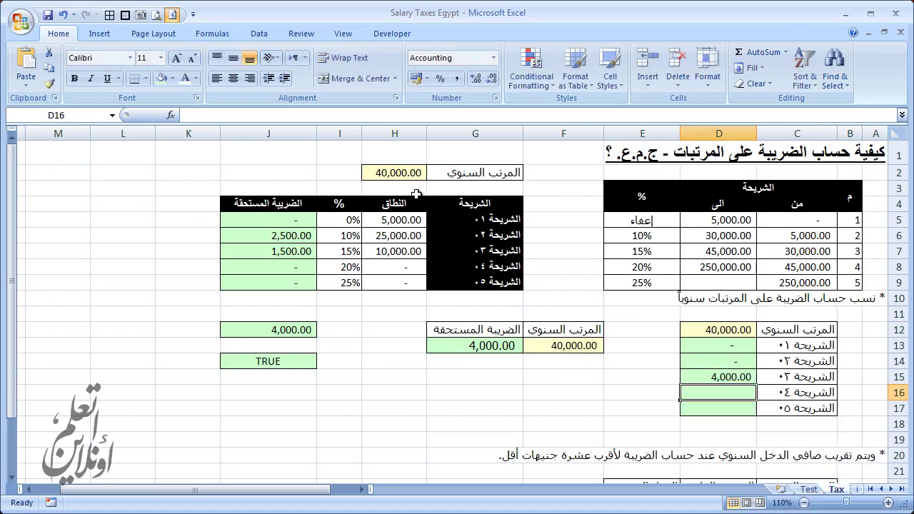
# Step: Set the annual salary to 45,000 and then to 50,000
pyautogui.click(397, 173)
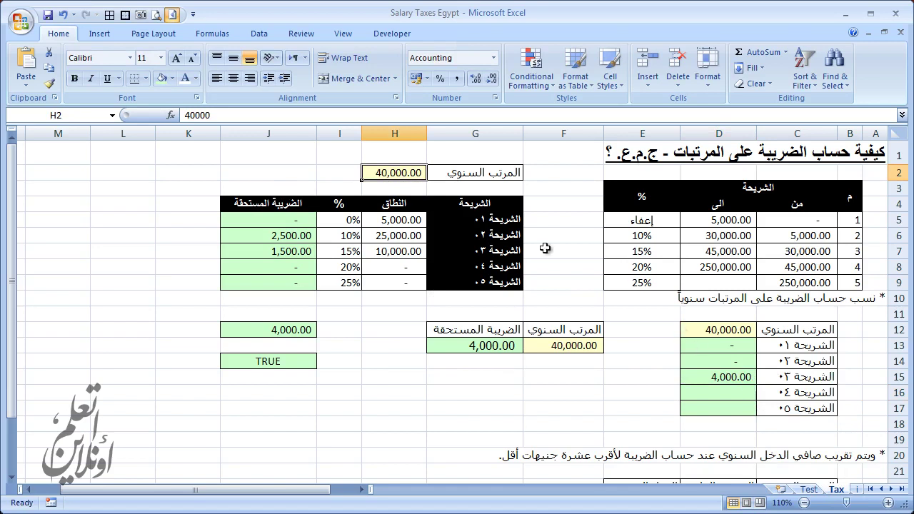
pyautogui.write('45,000')
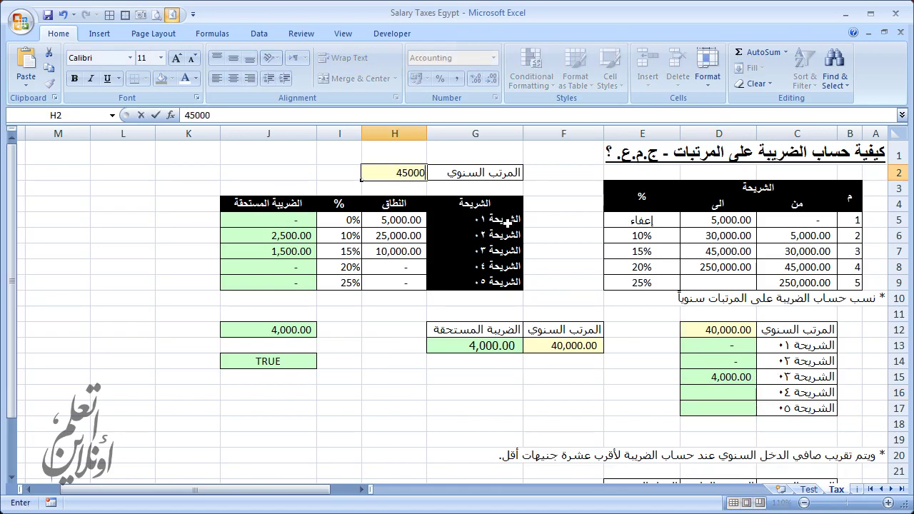
pyautogui.press('Return')
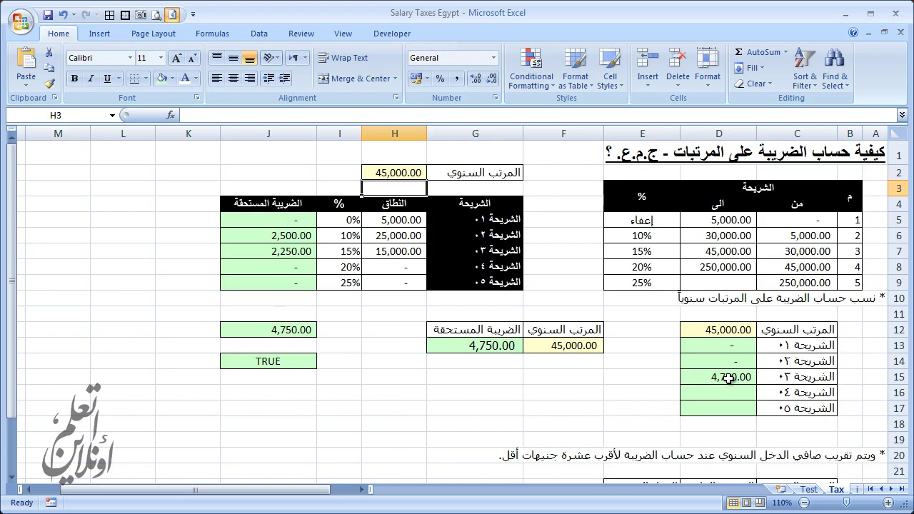
pyautogui.click(412, 175)
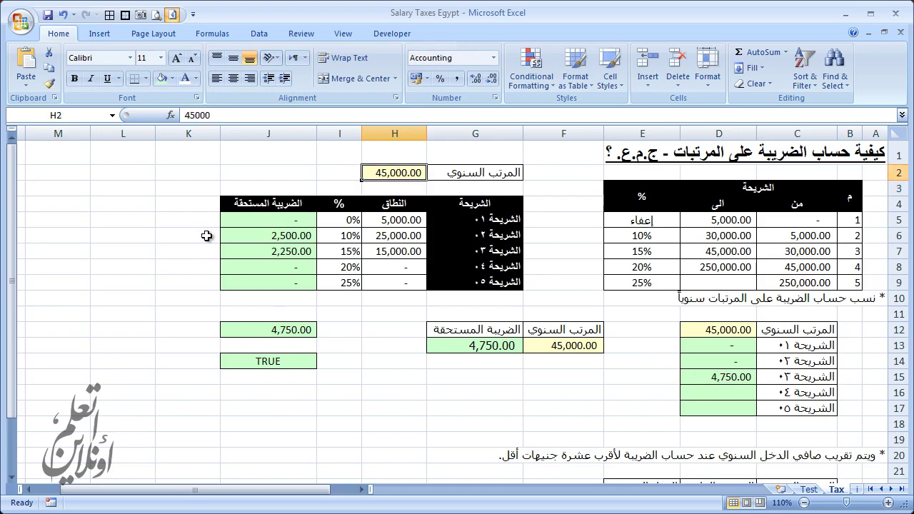
pyautogui.write('5')
pyautogui.write('0,00')
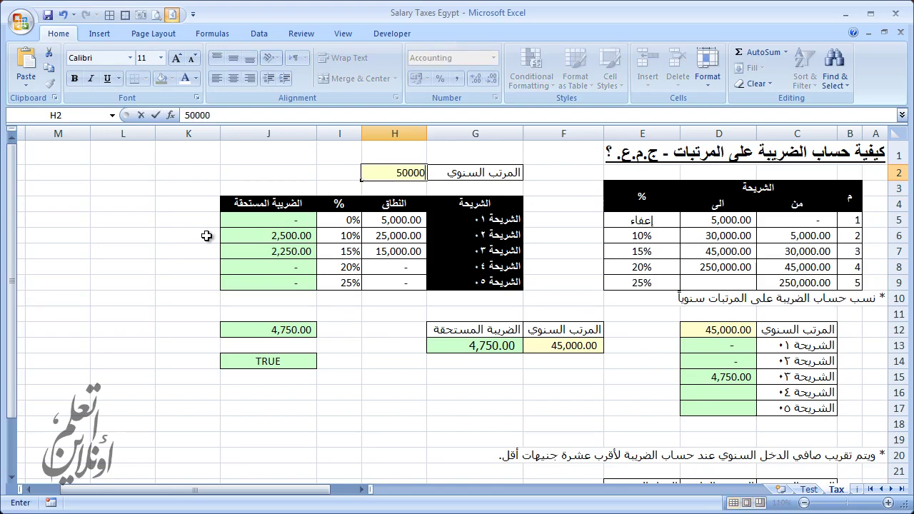
pyautogui.press('Return')
# Step: Start D16's formula with an AND test for D12 above 45000 up to 250000
pyautogui.click(721, 393)
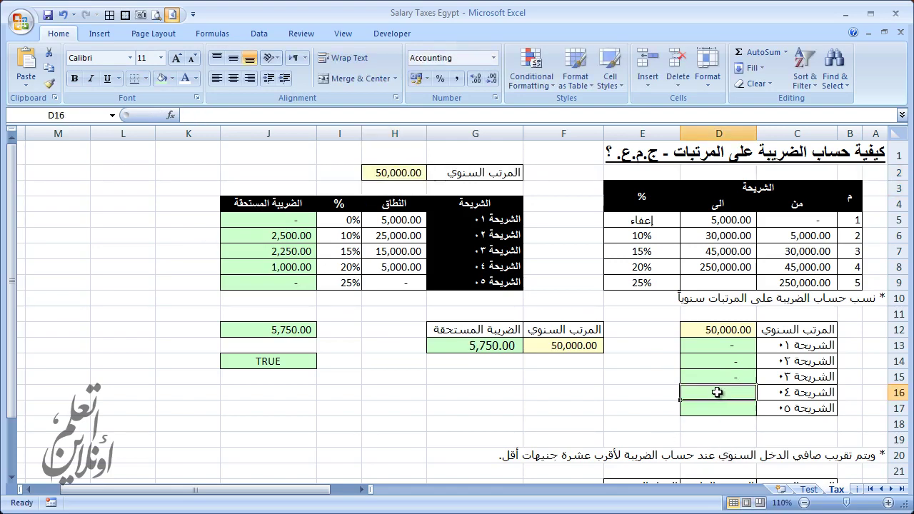
pyautogui.write('=IF(')
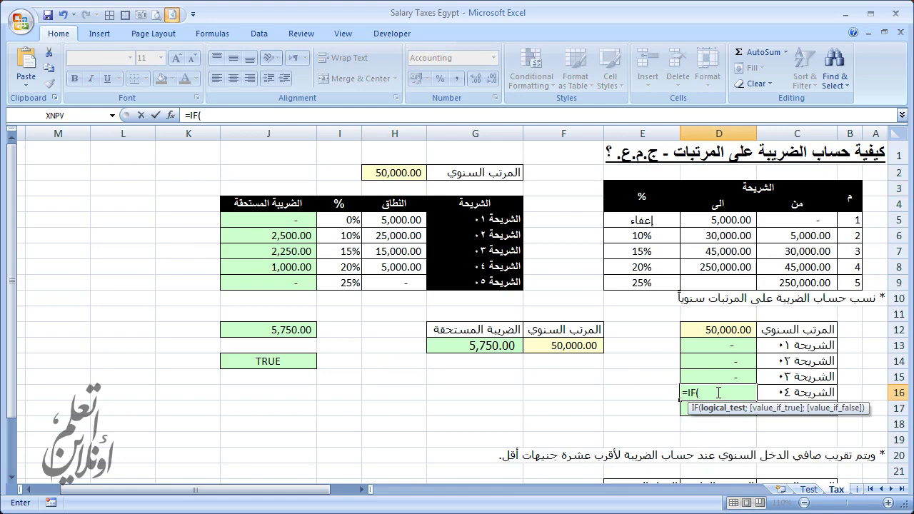
pyautogui.click(726, 332)
pyautogui.press('BackSpace')
pyautogui.press('BackSpace')
pyautogui.press('BackSpace')
pyautogui.write('and(')
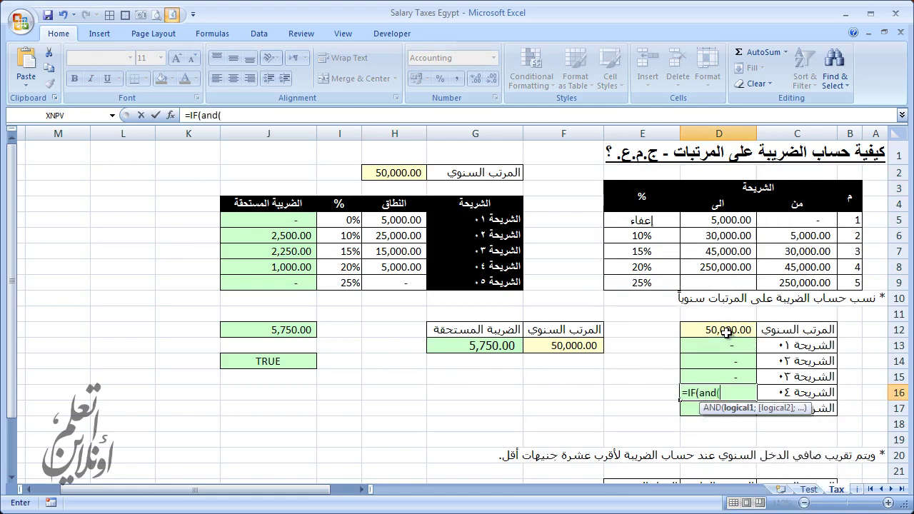
pyautogui.click(726, 331)
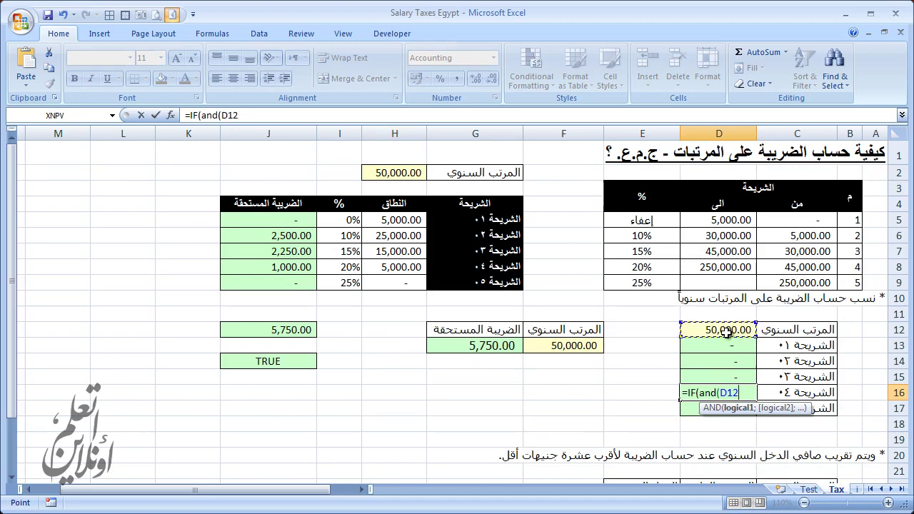
pyautogui.write('<')
pyautogui.write('000;')
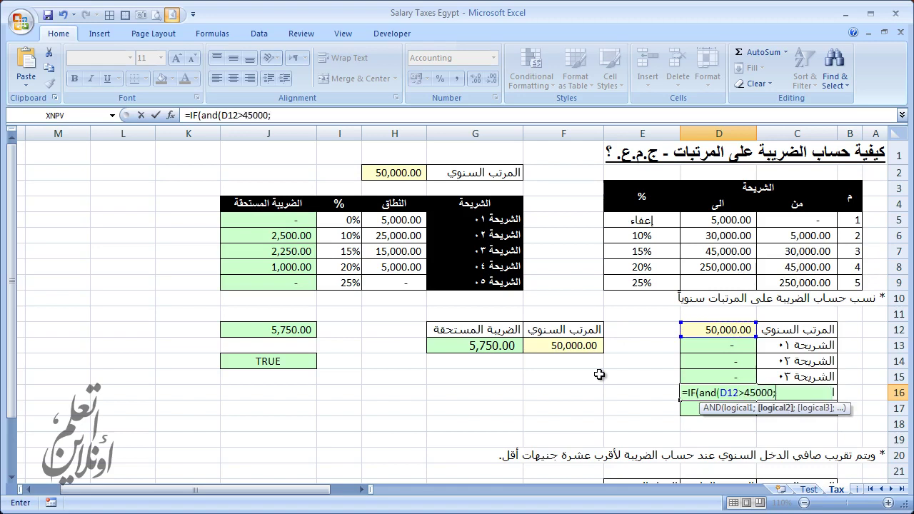
pyautogui.click(699, 331)
pyautogui.write('=')
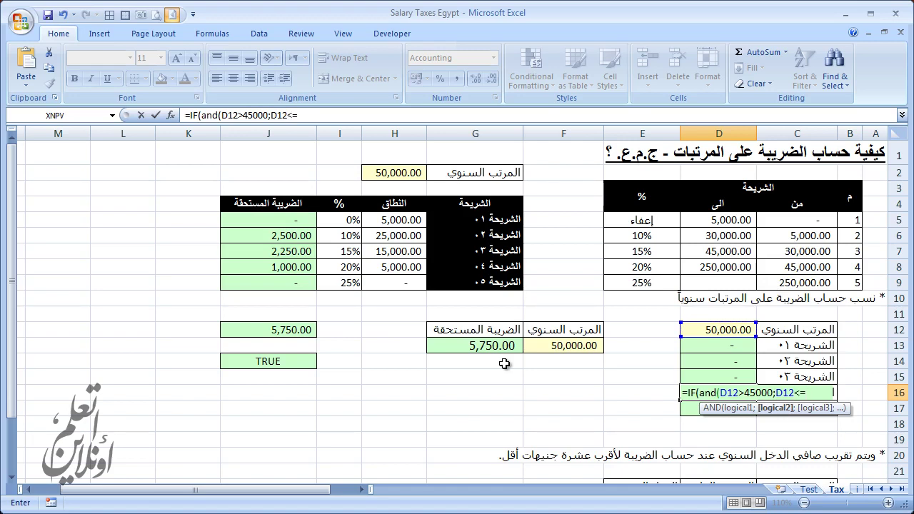
pyautogui.write('25000')
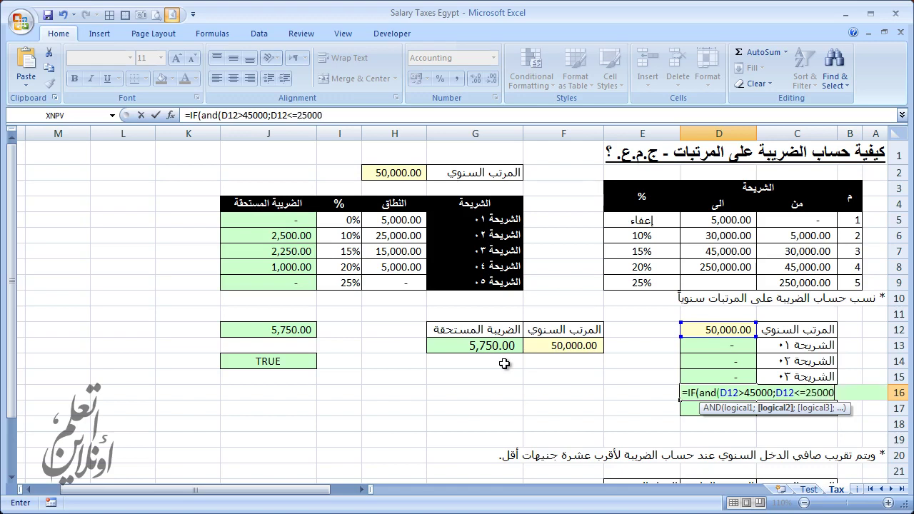
pyautogui.write('0')
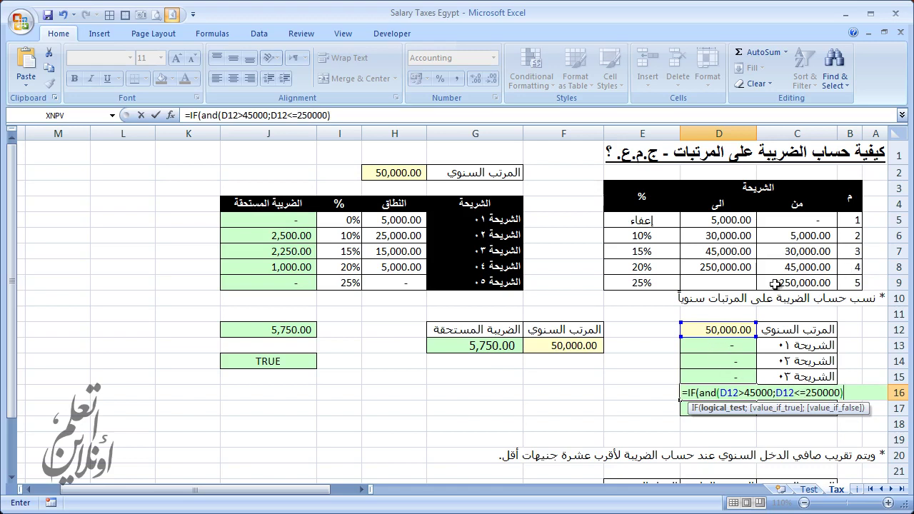
pyautogui.write(';')
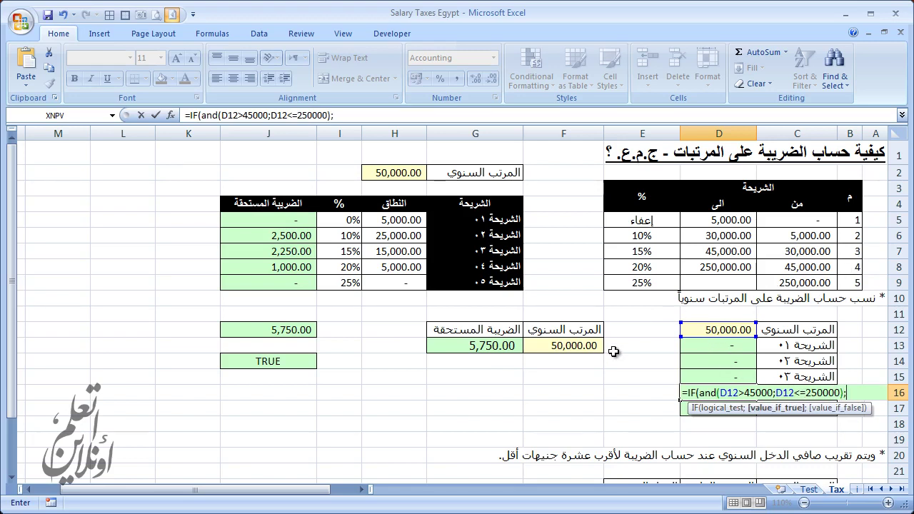
# Step: Complete D16 with (D12-45000)*.2+4750 and a 0 else value, giving 5,750.00
pyautogui.click(686, 334)
pyautogui.press('BackSpace')
pyautogui.press('BackSpace')
pyautogui.press('BackSpace')
pyautogui.click(691, 332)
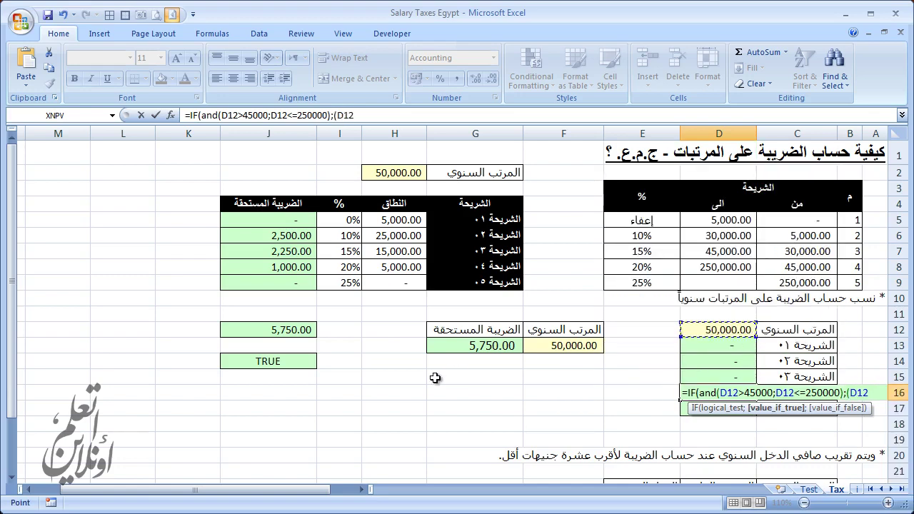
pyautogui.write('-')
pyautogui.write('45000)*')
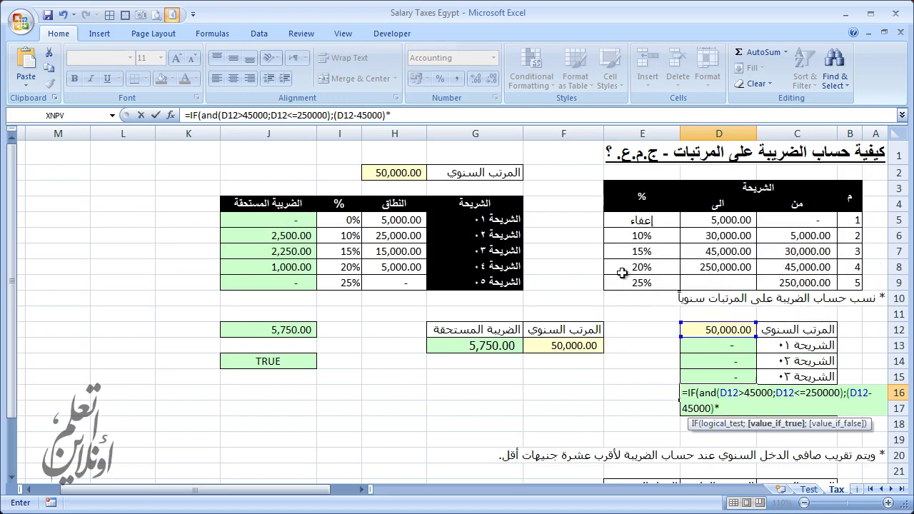
pyautogui.write('.2+')
pyautogui.write('47')
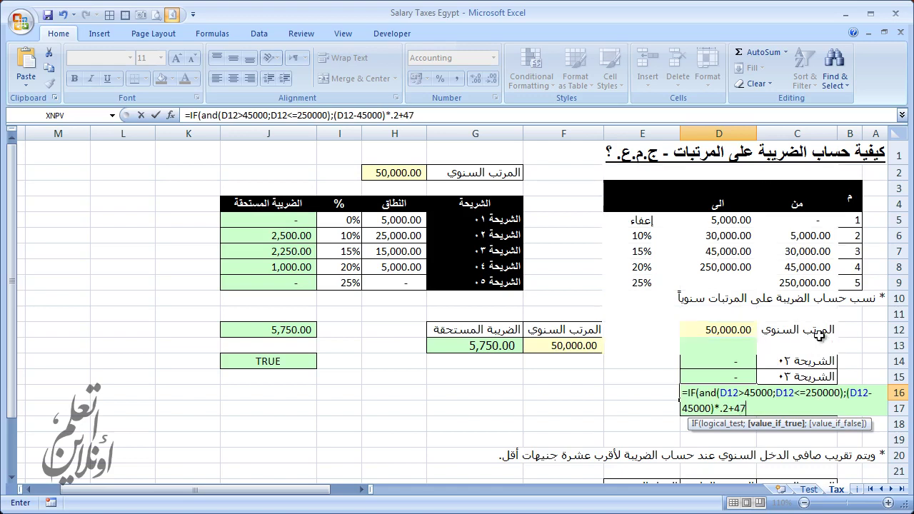
pyautogui.write('50;')
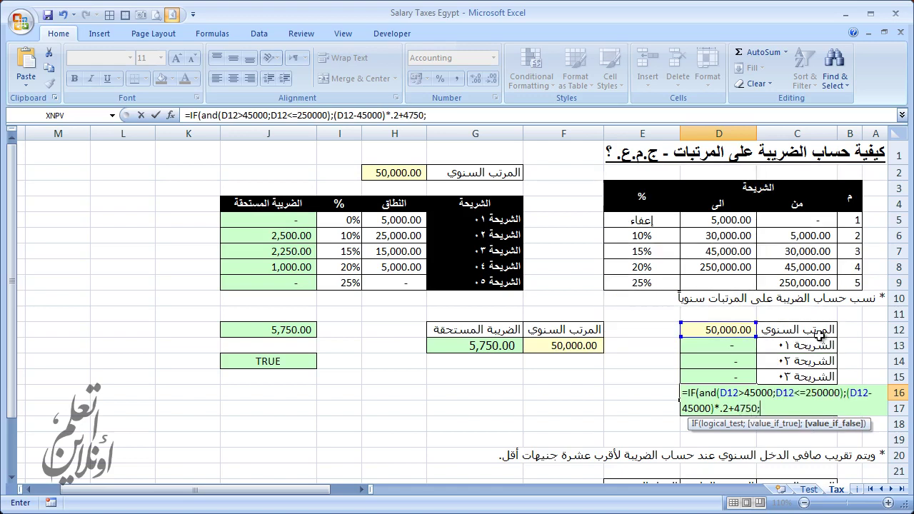
pyautogui.write('0')
pyautogui.write(')')
pyautogui.press('Return')
pyautogui.press('Up')
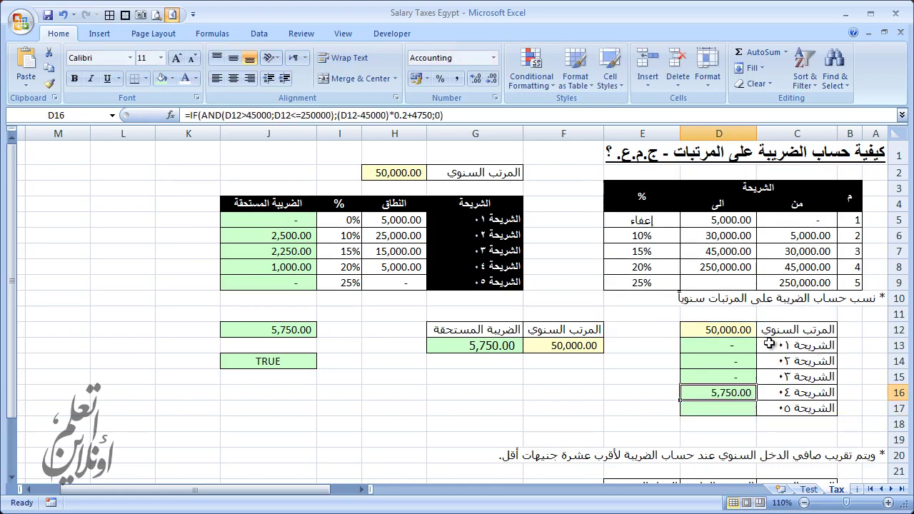
pyautogui.press('F2')
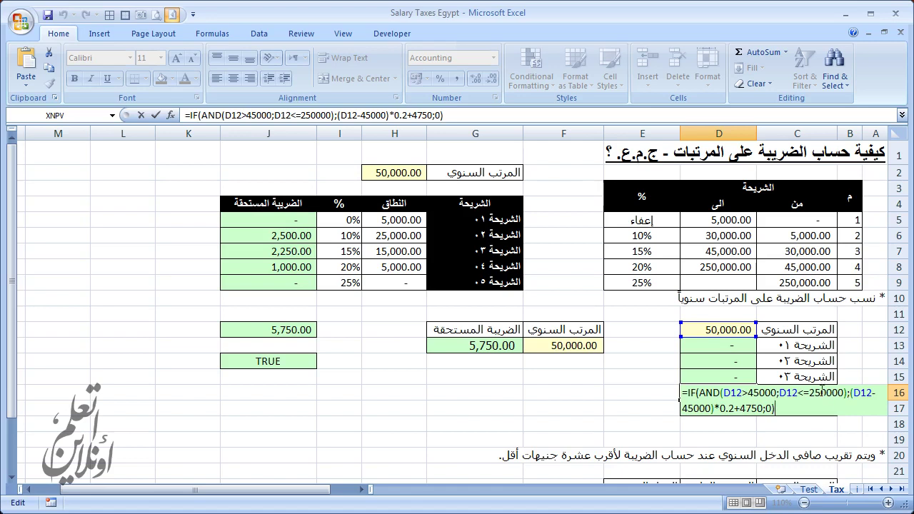
pyautogui.click(854, 395)
pyautogui.press('BackSpace')
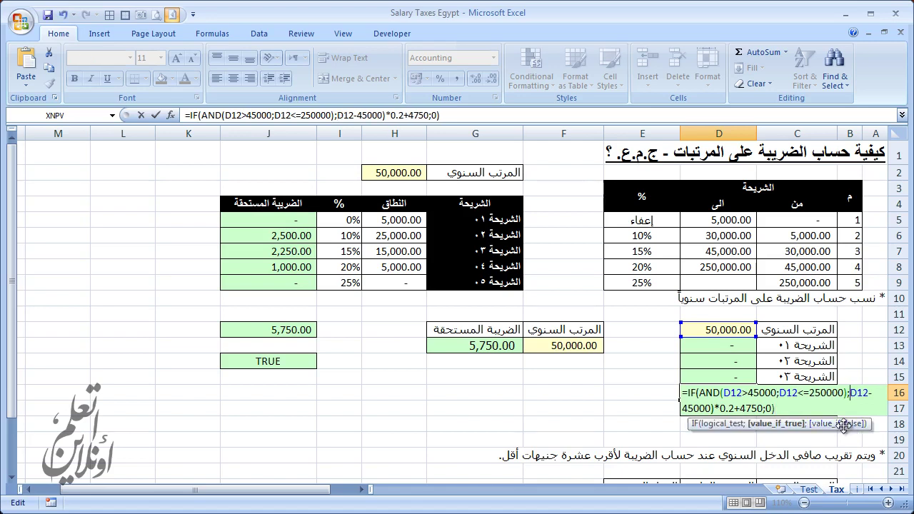
pyautogui.click(716, 408)
pyautogui.press('BackSpace')
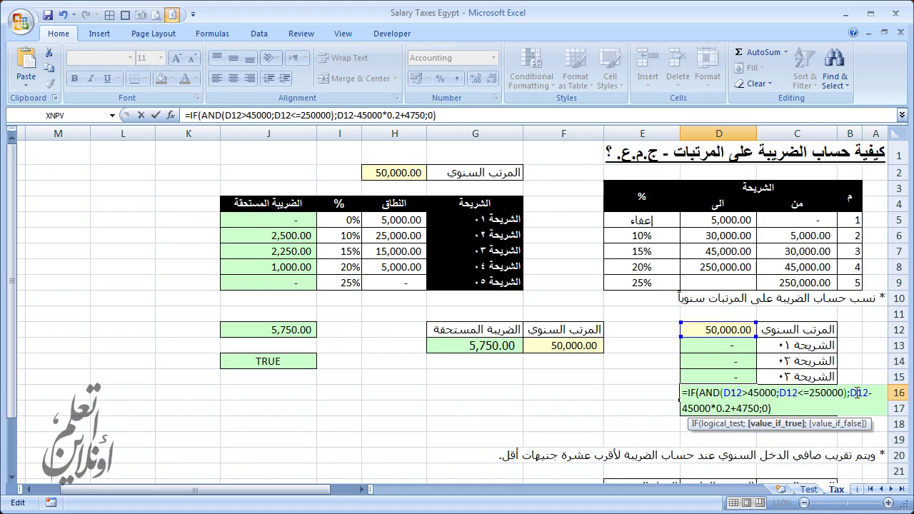
pyautogui.press('Return')
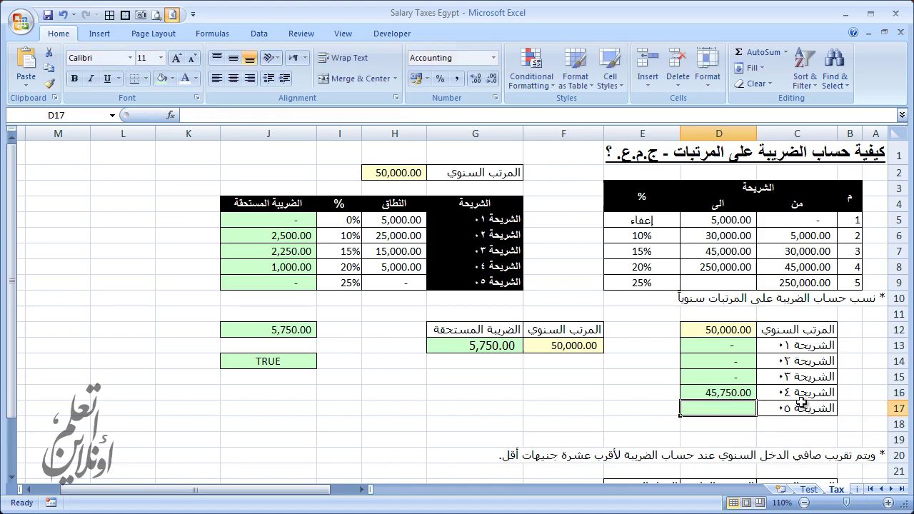
pyautogui.click(704, 391)
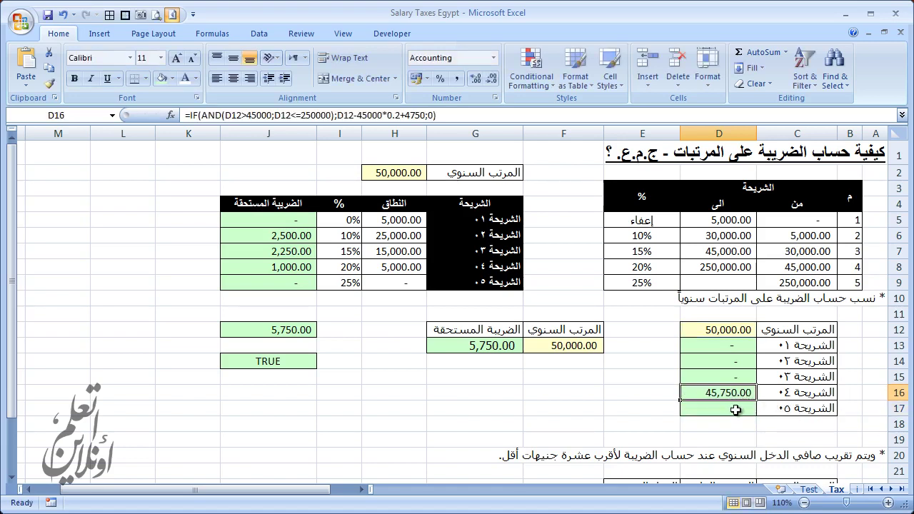
pyautogui.press('F2')
pyautogui.click(852, 392)
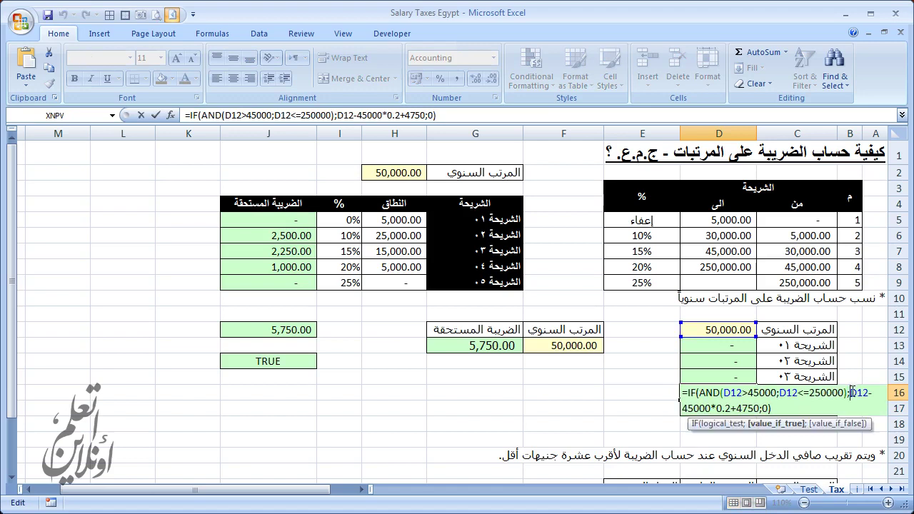
pyautogui.write(')')
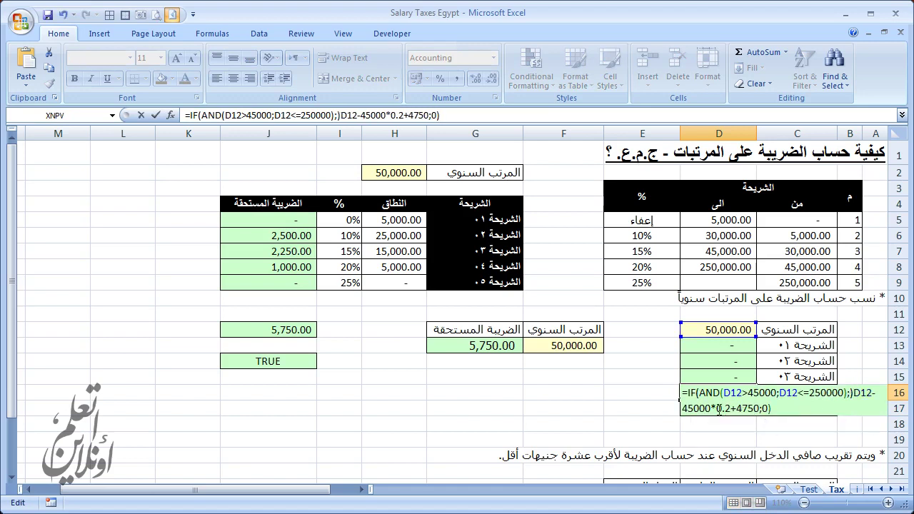
pyautogui.press('BackSpace')
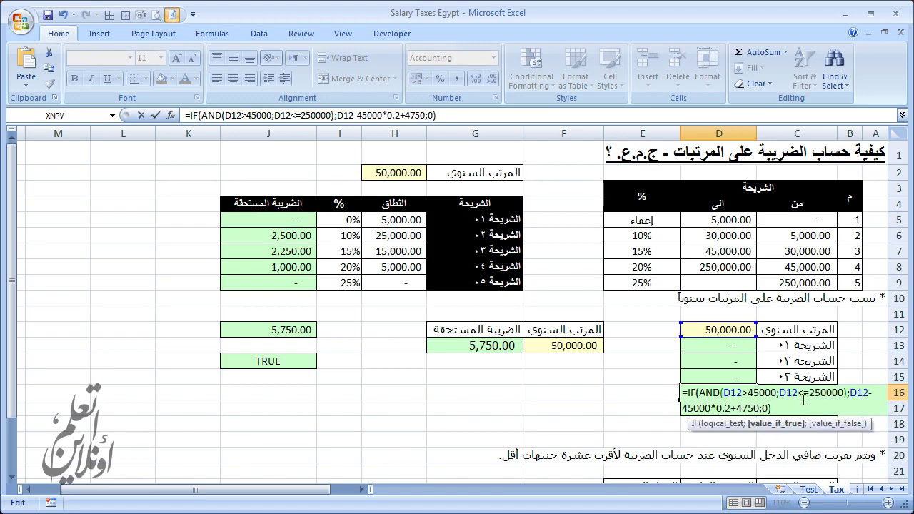
pyautogui.write('(')
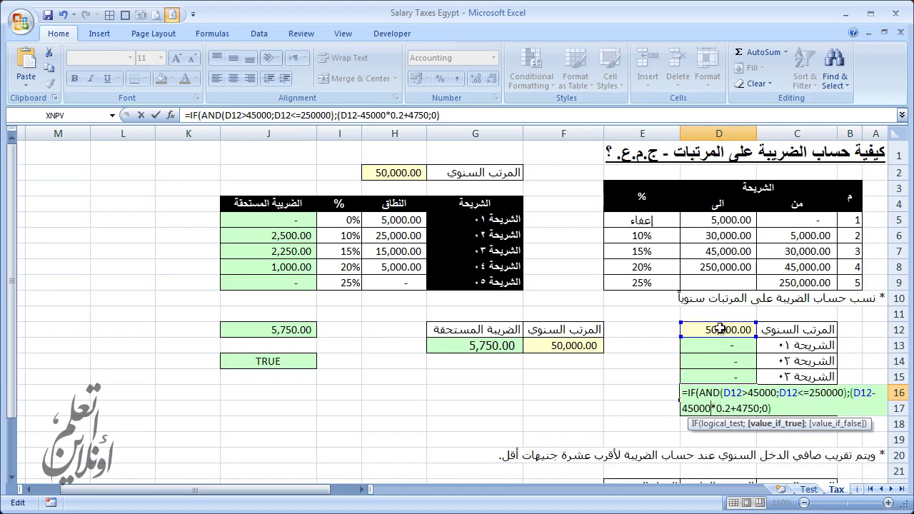
pyautogui.write(')')
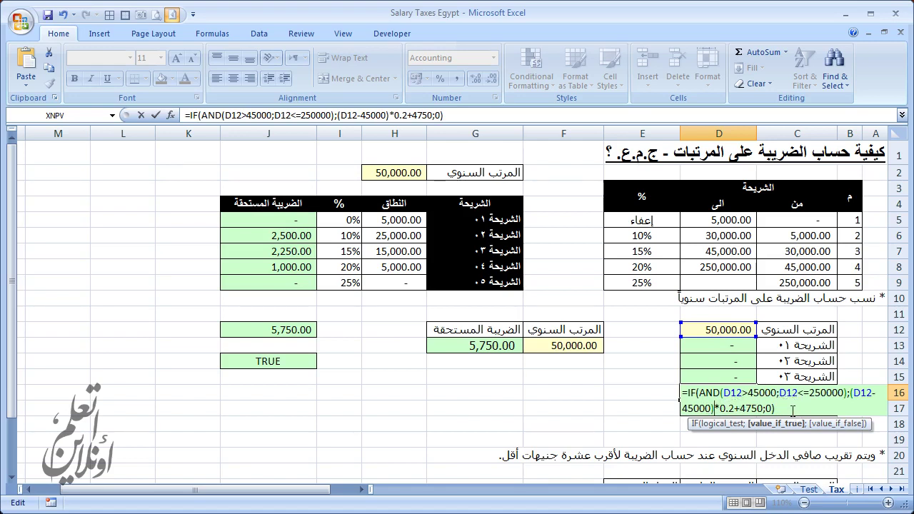
pyautogui.press('Return')
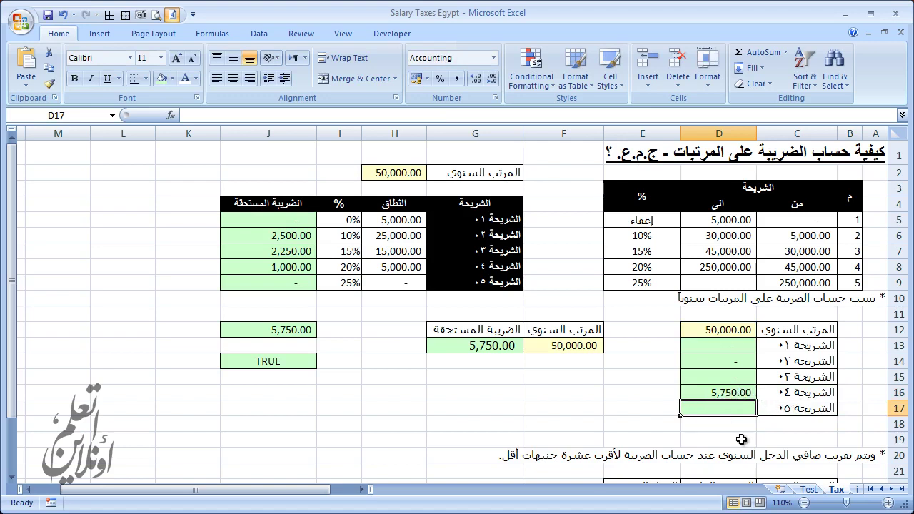
# Step: Check the bracket tax and range sums, then try a 100,000 annual salary
pyautogui.click(402, 171)
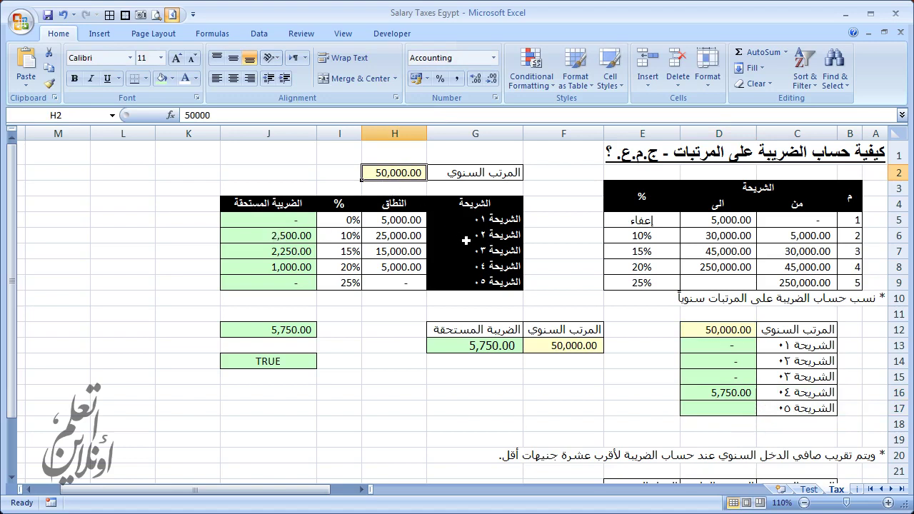
pyautogui.moveTo(292, 236); pyautogui.dragTo(294, 252)
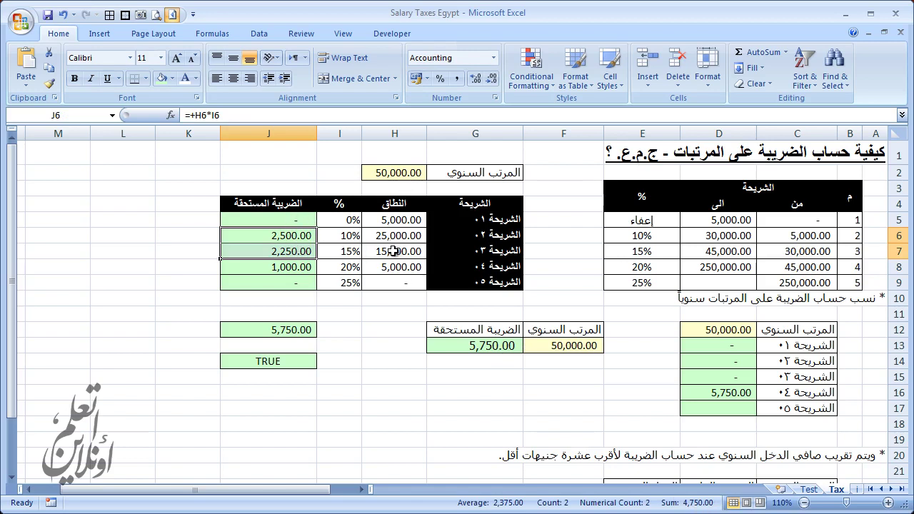
pyautogui.moveTo(395, 250); pyautogui.dragTo(398, 223)
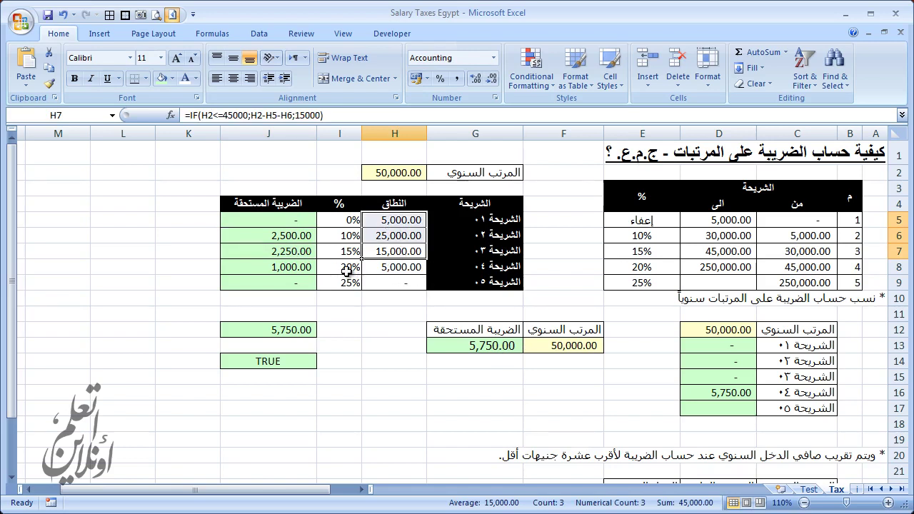
pyautogui.click(395, 169)
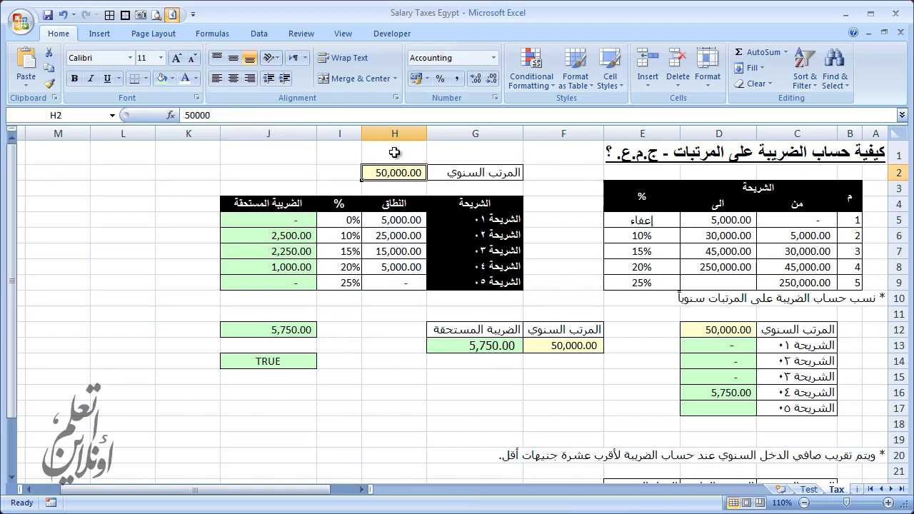
pyautogui.write('100')
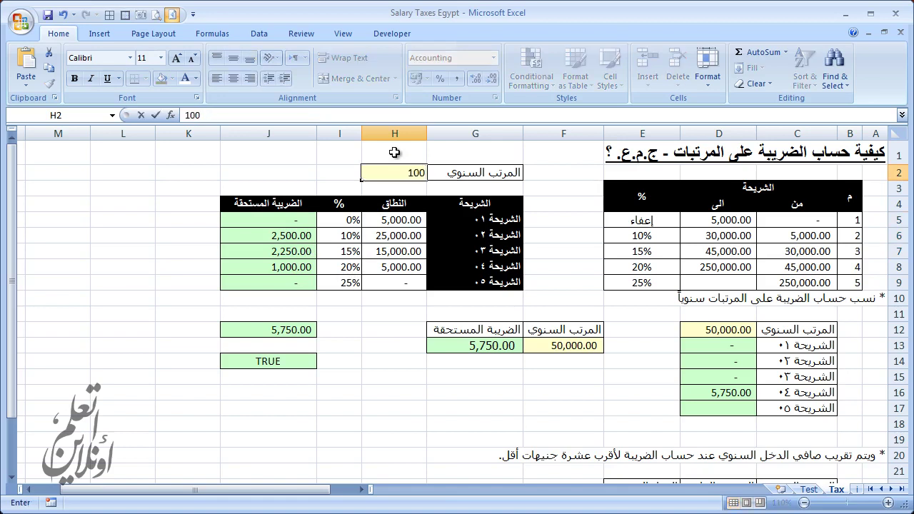
pyautogui.write('000')
pyautogui.press('Return')
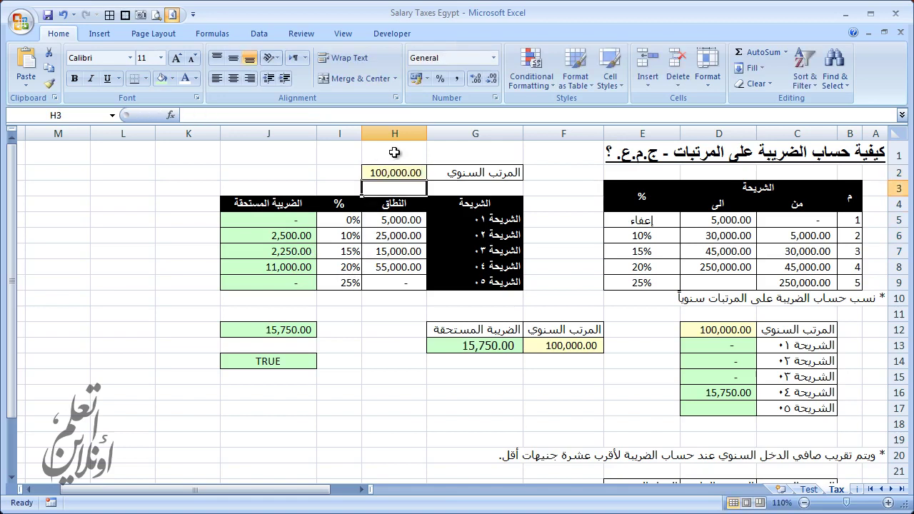
pyautogui.moveTo(397, 253); pyautogui.dragTo(363, 226)
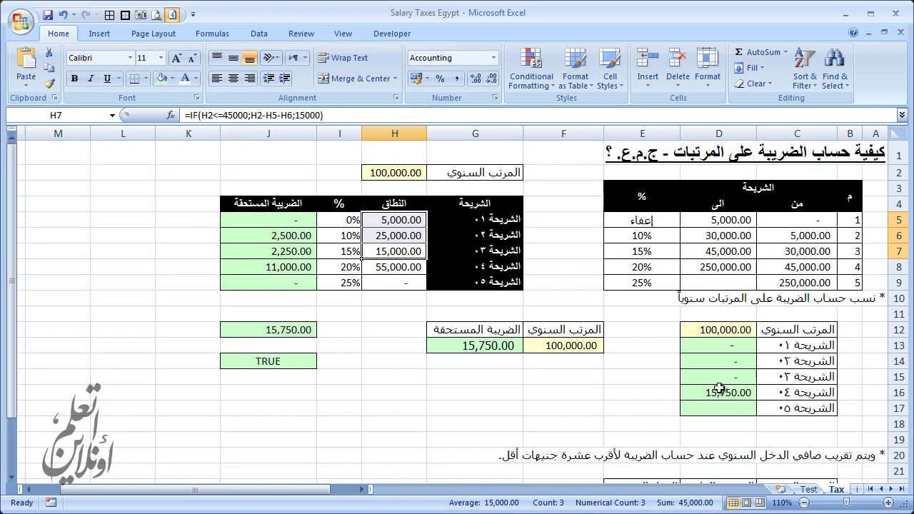
# Step: Try a 250,000 salary, then set H2 to 300,000 for 58,250.00 tax due
pyautogui.click(394, 175)
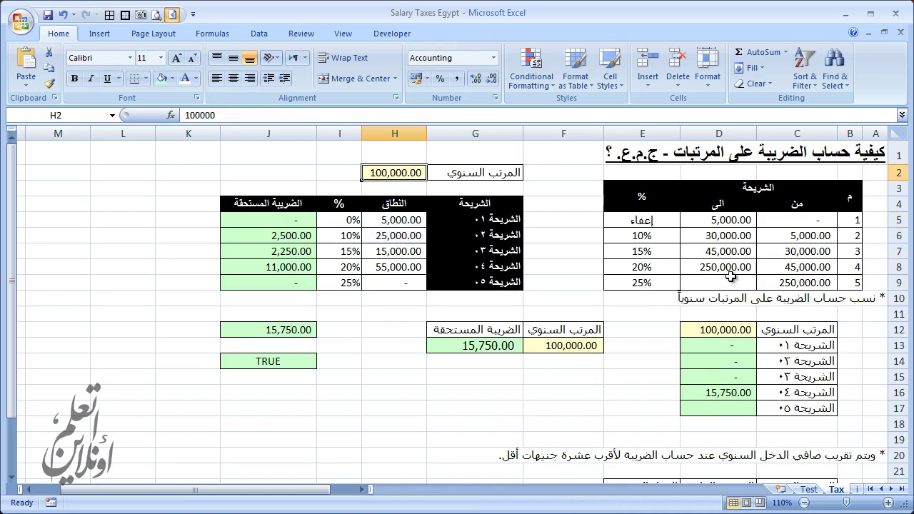
pyautogui.write('250,0')
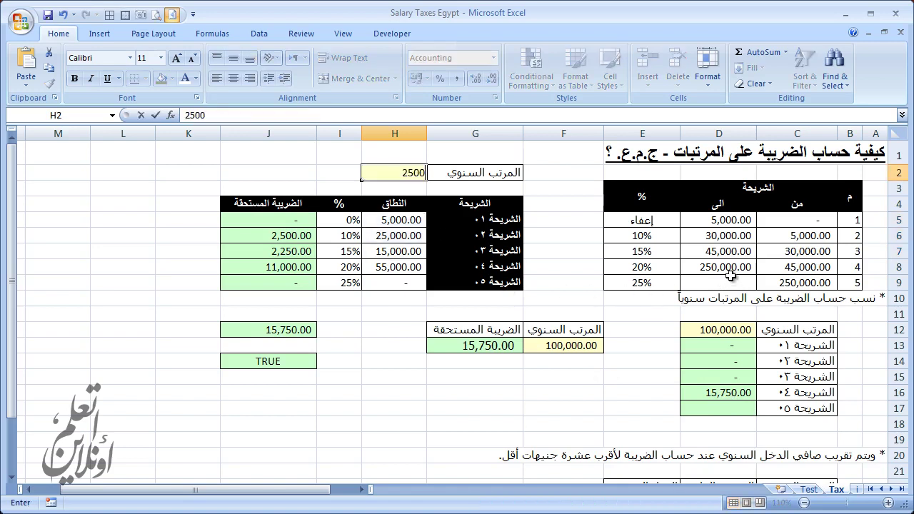
pyautogui.write('00')
pyautogui.press('Return')
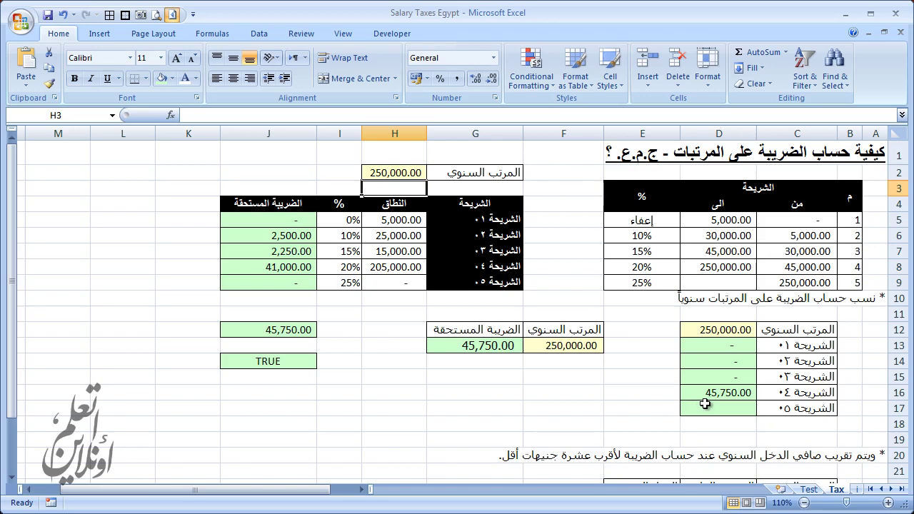
pyautogui.click(705, 406)
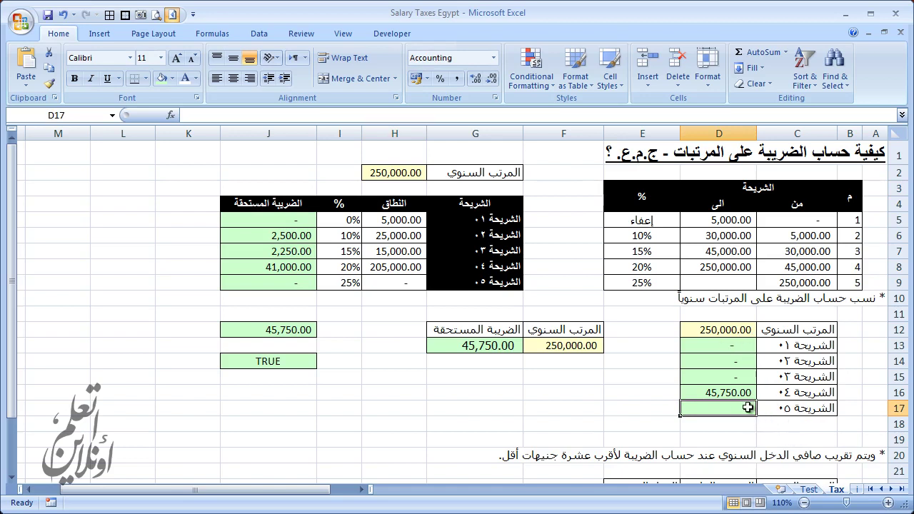
pyautogui.click(398, 174)
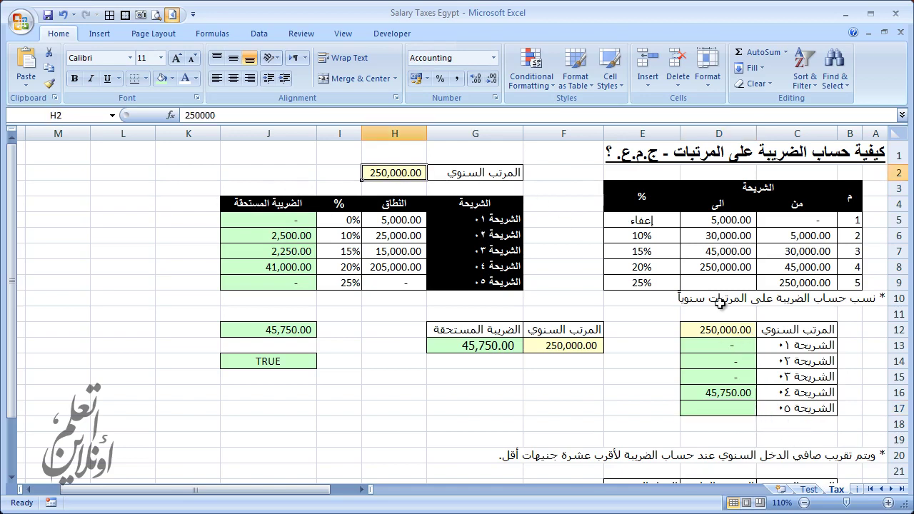
pyautogui.write('300')
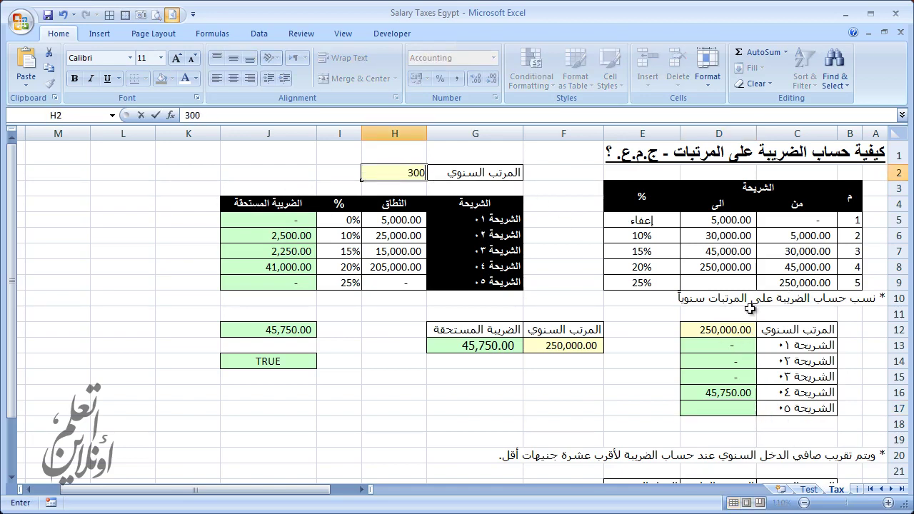
pyautogui.write(',0000')
pyautogui.press('Return')
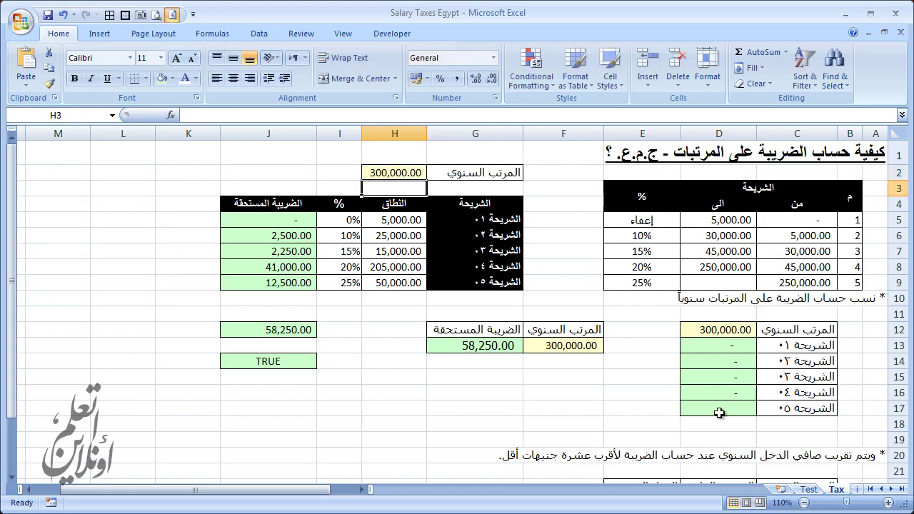
# Step: Enter =IF(D12>250000;(D12-250000)*.25+47750;0) in D17 for the fifth tax bracket
pyautogui.click(721, 412)
pyautogui.write('=i')
pyautogui.press('Tab')
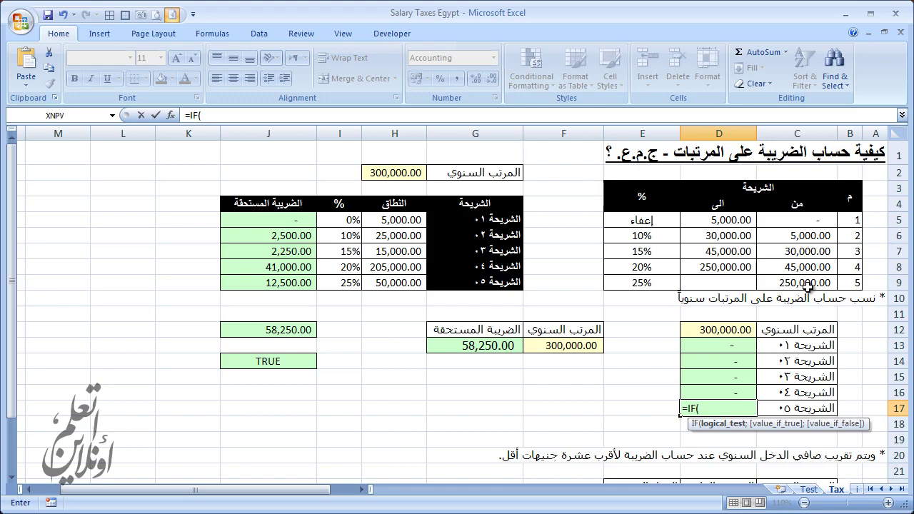
pyautogui.click(729, 329)
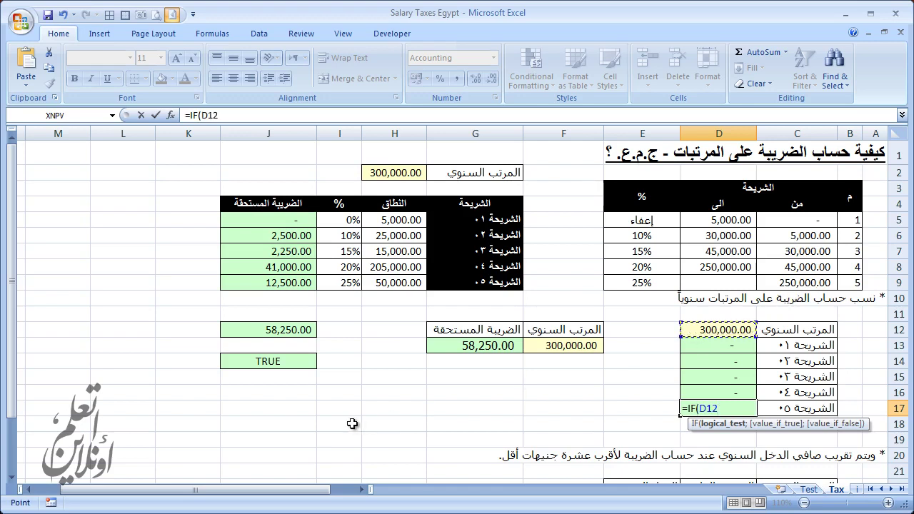
pyautogui.write('>')
pyautogui.write('2')
pyautogui.write('50000')
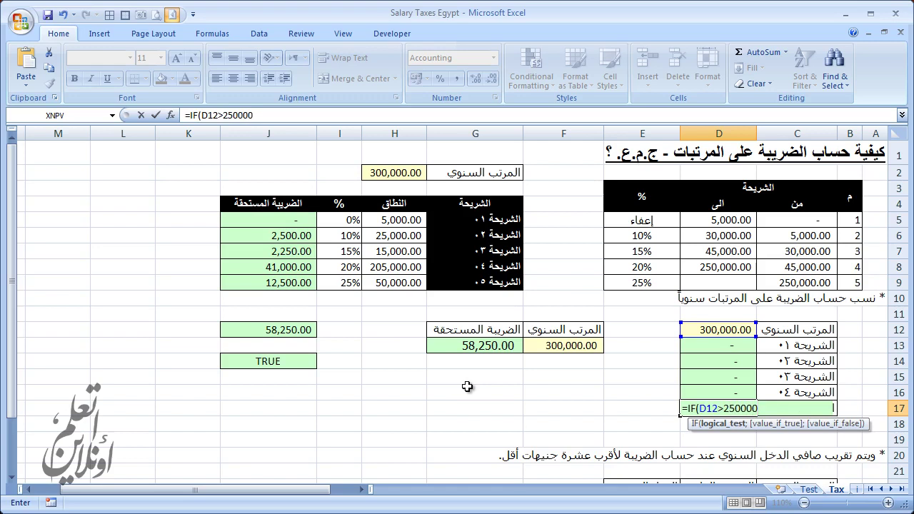
pyautogui.write(';(')
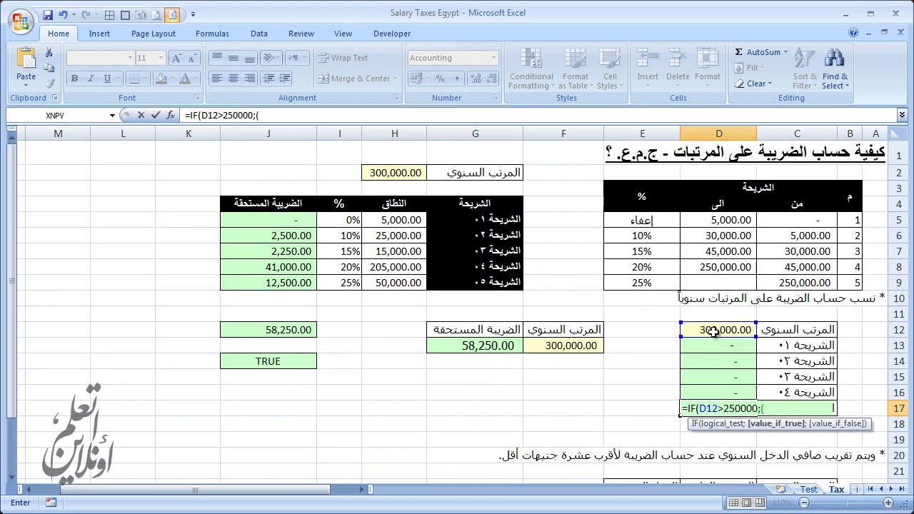
pyautogui.click(714, 332)
pyautogui.write('-')
pyautogui.write('25')
pyautogui.write('0000)')
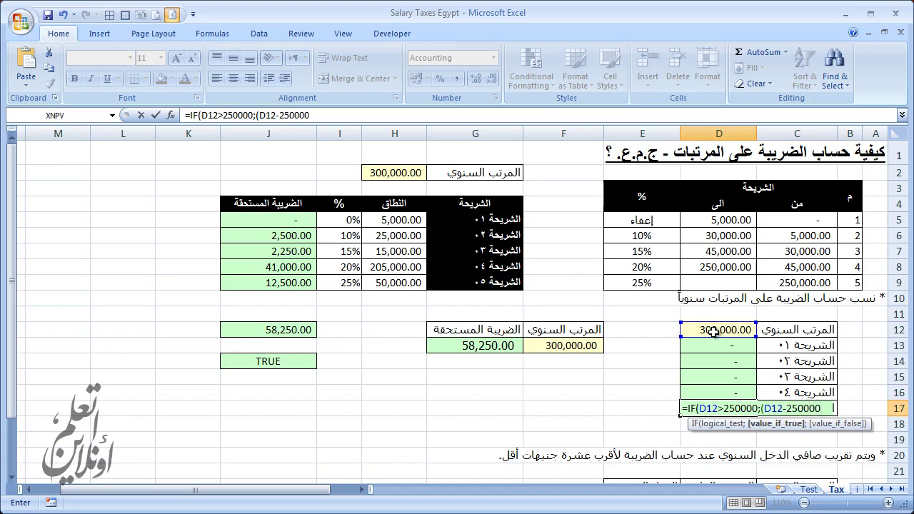
pyautogui.write('*')
pyautogui.write('.')
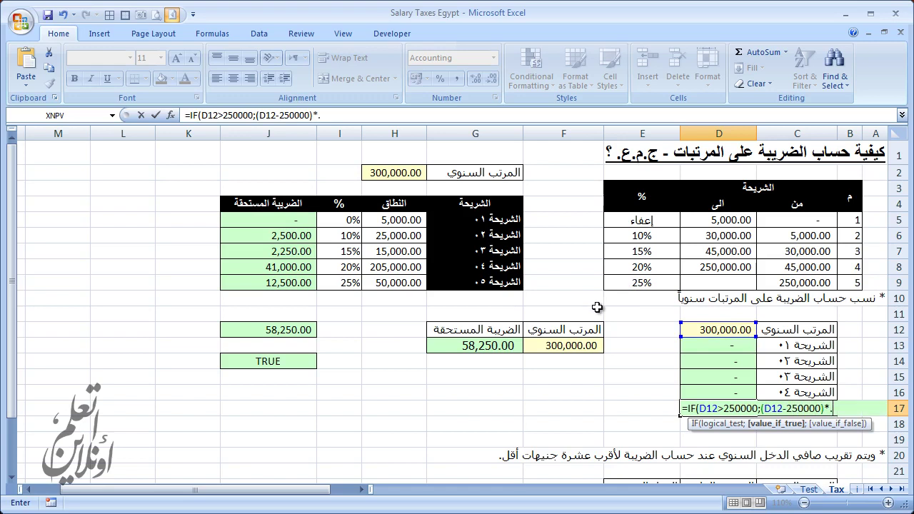
pyautogui.write('25+')
pyautogui.write('477')
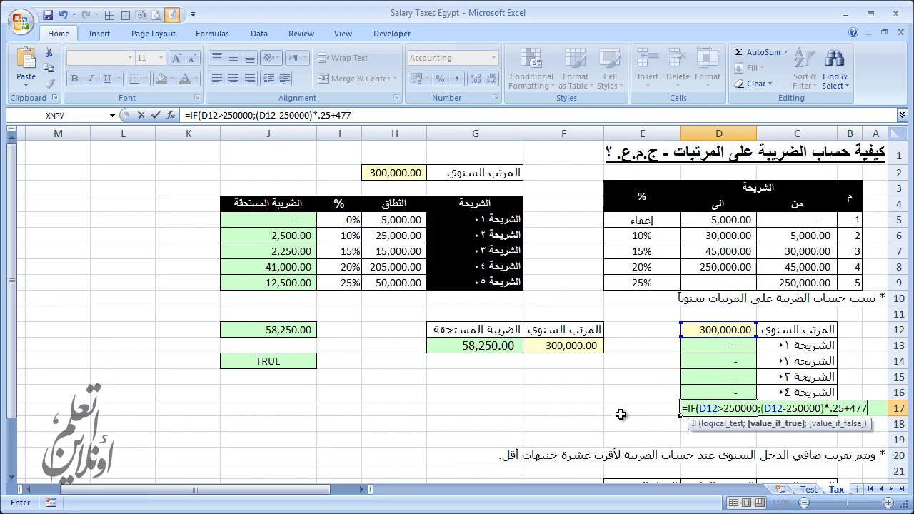
pyautogui.write('50')
pyautogui.write(';')
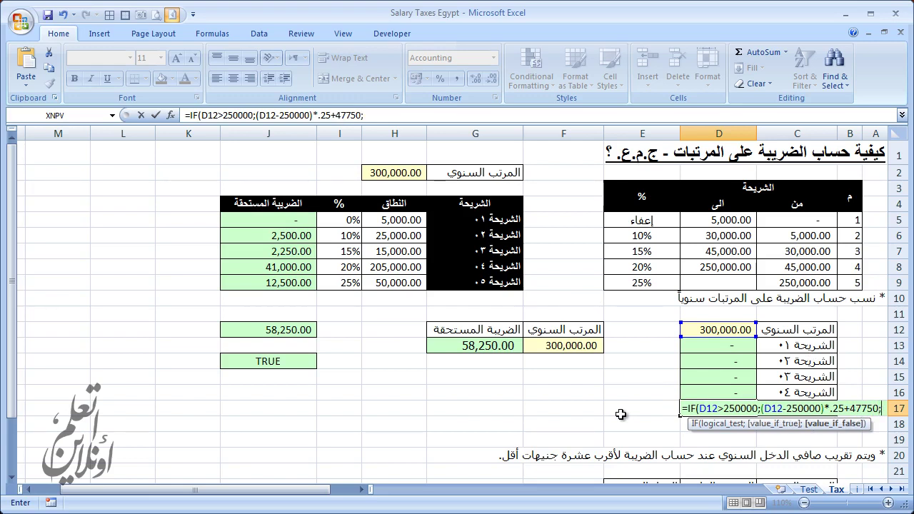
pyautogui.write('0')
pyautogui.press('Return')
pyautogui.press('Up')
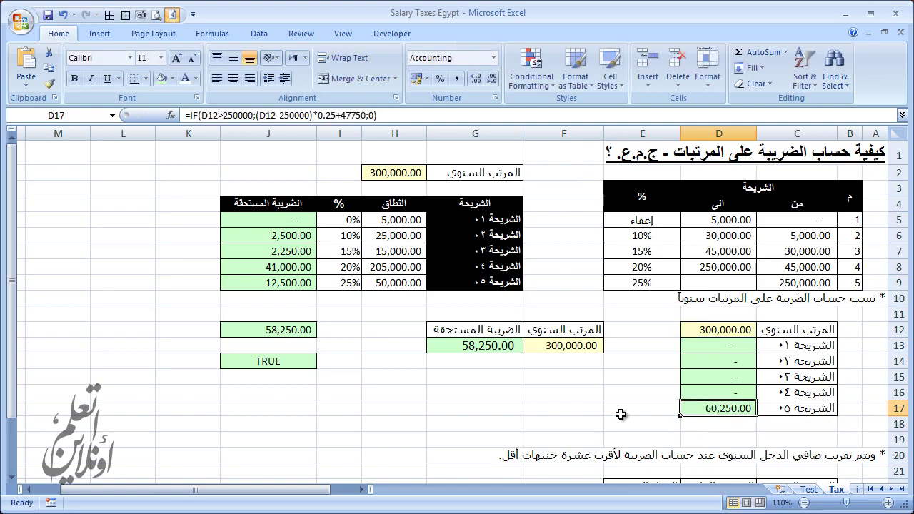
# Step: Set the test annual salary in H2 to 250,000
pyautogui.click(394, 173)
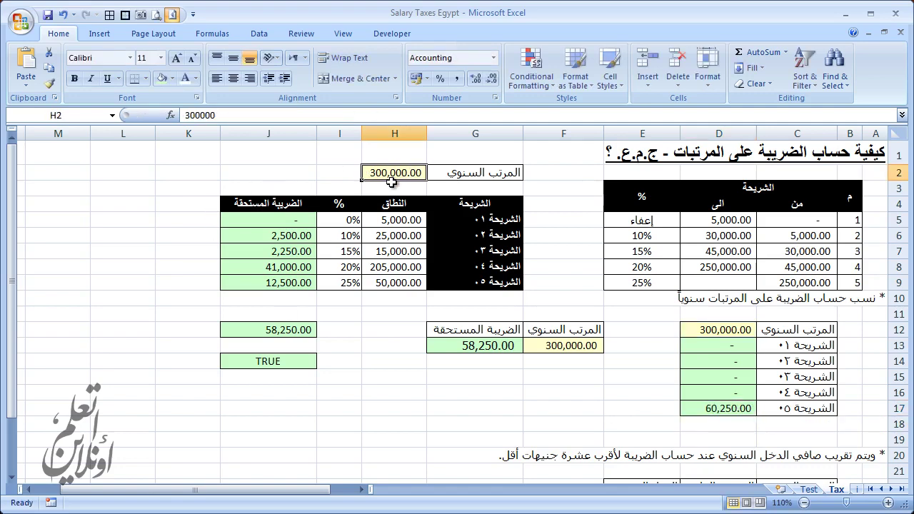
pyautogui.write('250,')
pyautogui.write('000')
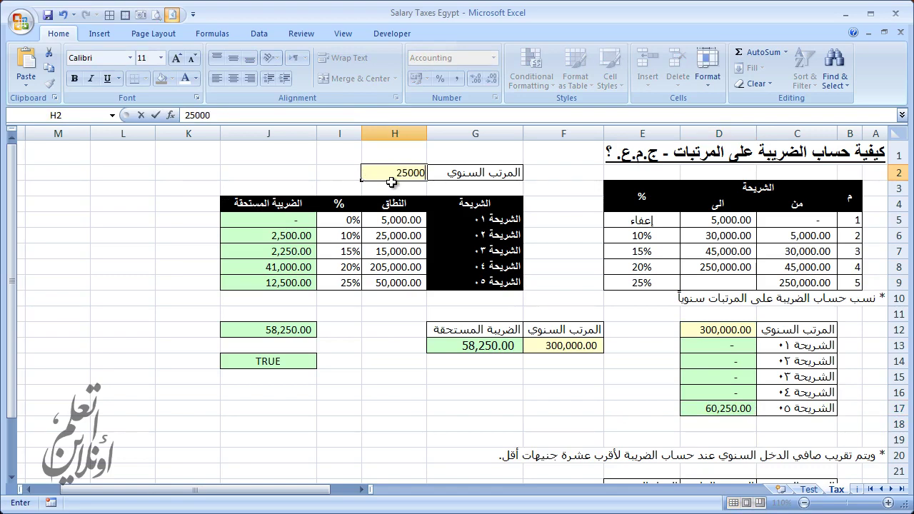
pyautogui.press('Return')
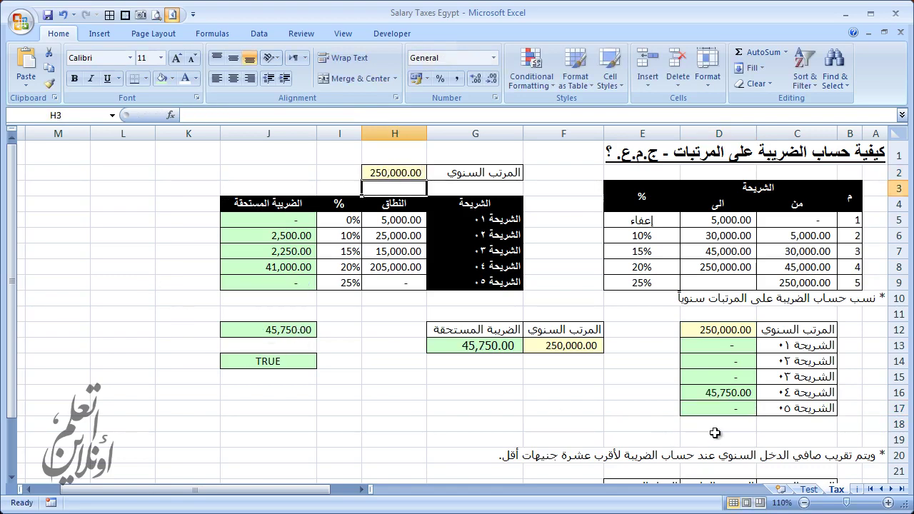
# Step: Change the fixed amount in D17's formula from 47750 to 45750
pyautogui.doubleClick(729, 417)
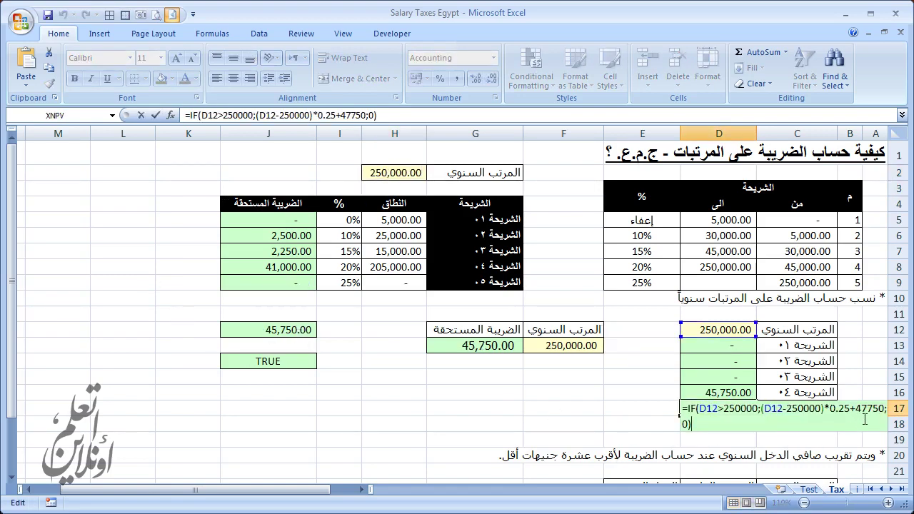
pyautogui.click(869, 408)
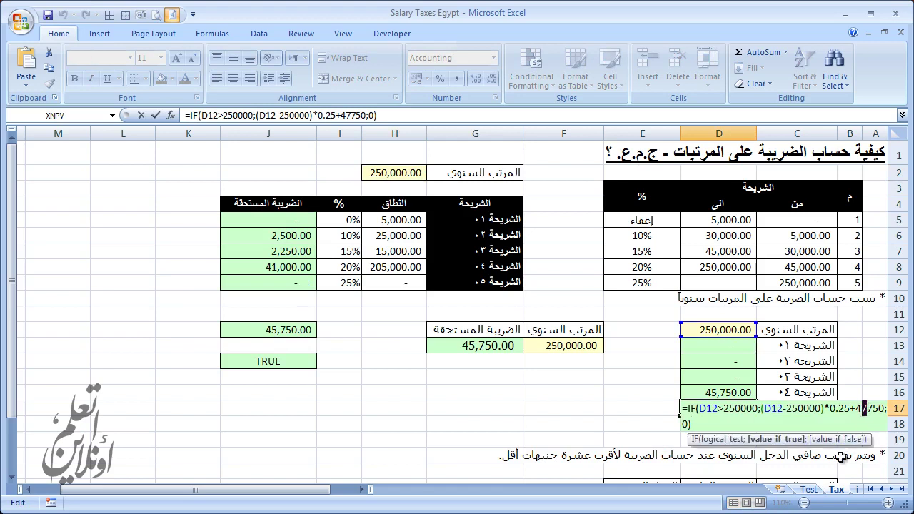
pyautogui.press('BackSpace')
pyautogui.write('5')
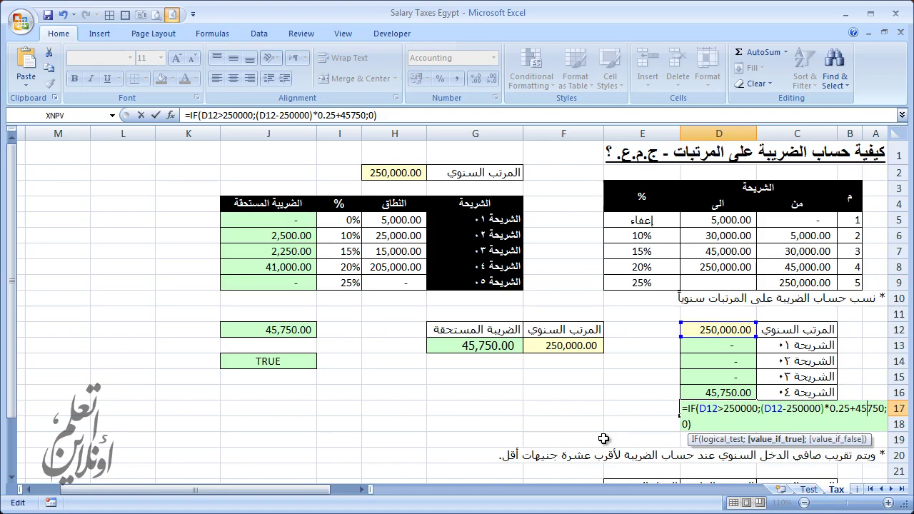
pyautogui.press('Return')
# Step: Set the annual salary in H2 back to 300,000
pyautogui.click(382, 172)
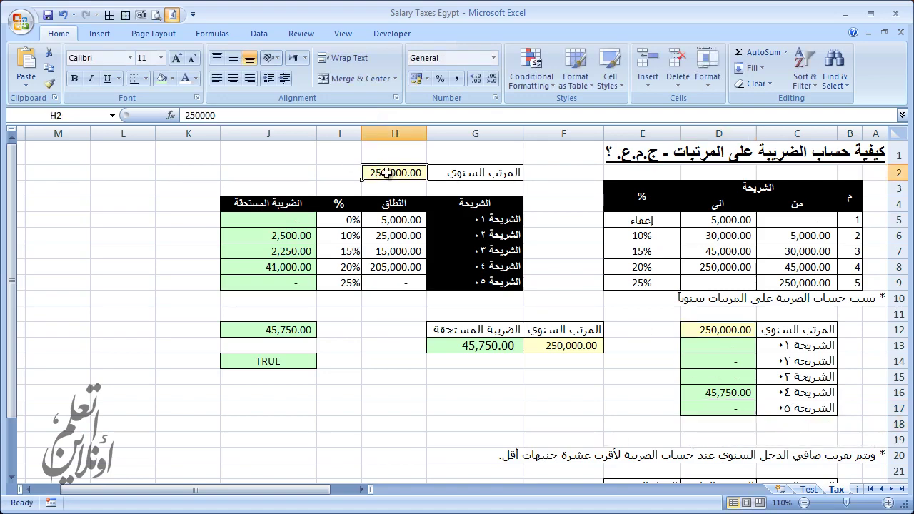
pyautogui.write('3')
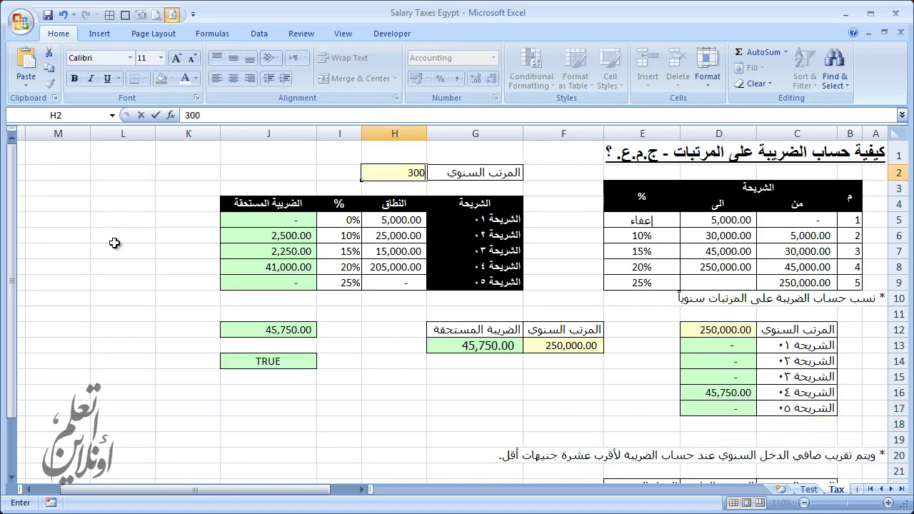
pyautogui.write('00')
pyautogui.press('Return')
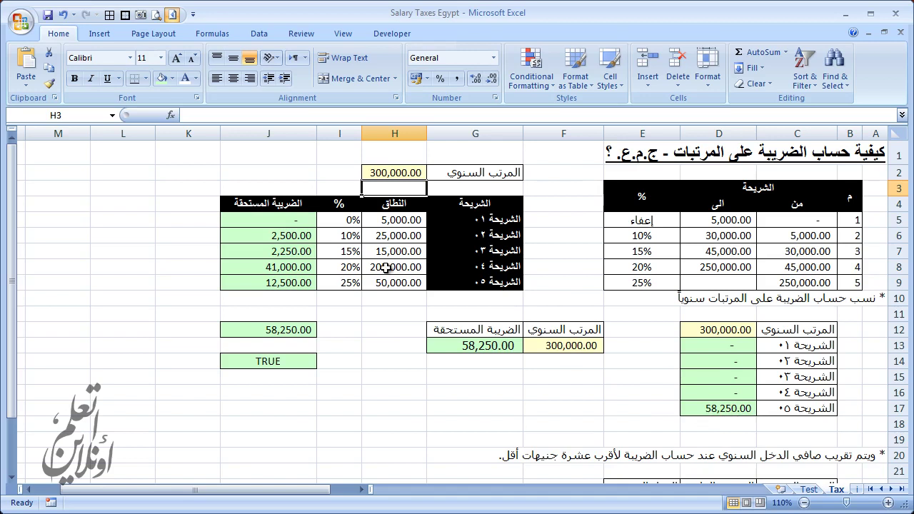
pyautogui.moveTo(386, 267); pyautogui.dragTo(392, 221)
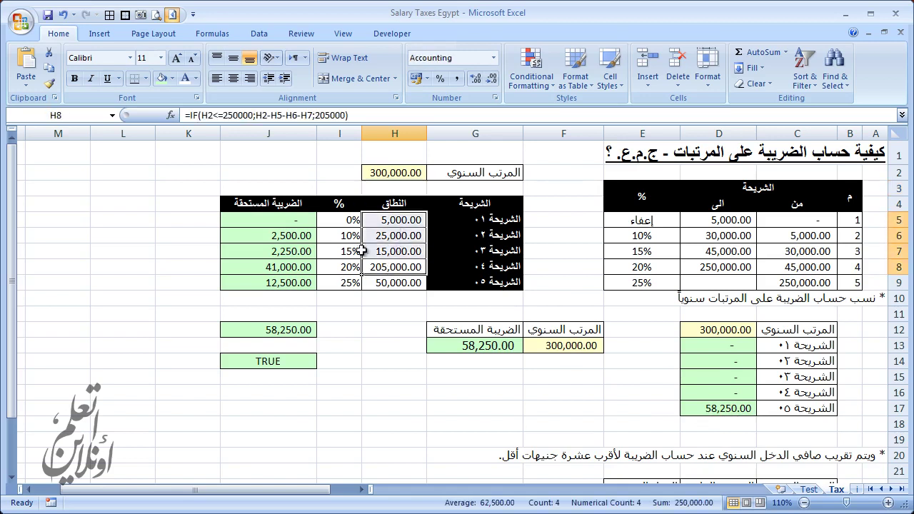
pyautogui.moveTo(296, 266); pyautogui.dragTo(299, 234)
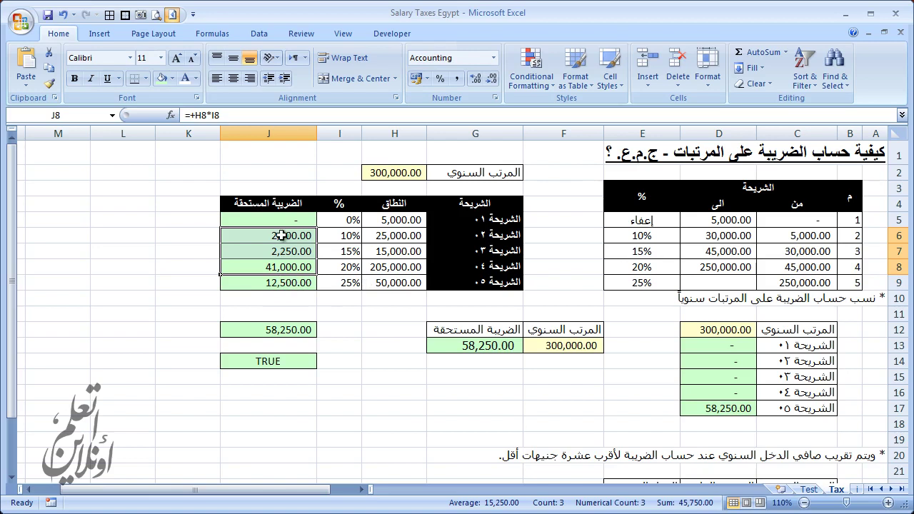
pyautogui.moveTo(291, 284); pyautogui.dragTo(283, 232)
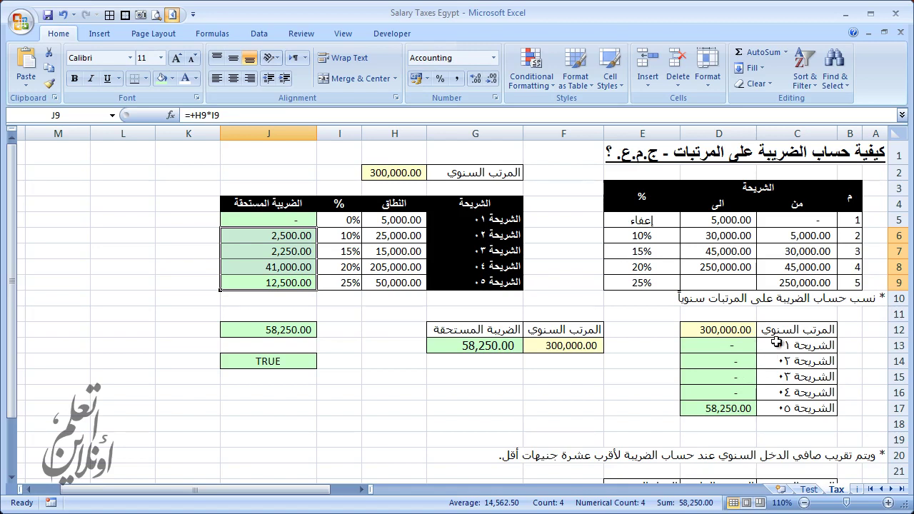
pyautogui.moveTo(732, 347); pyautogui.dragTo(733, 409)
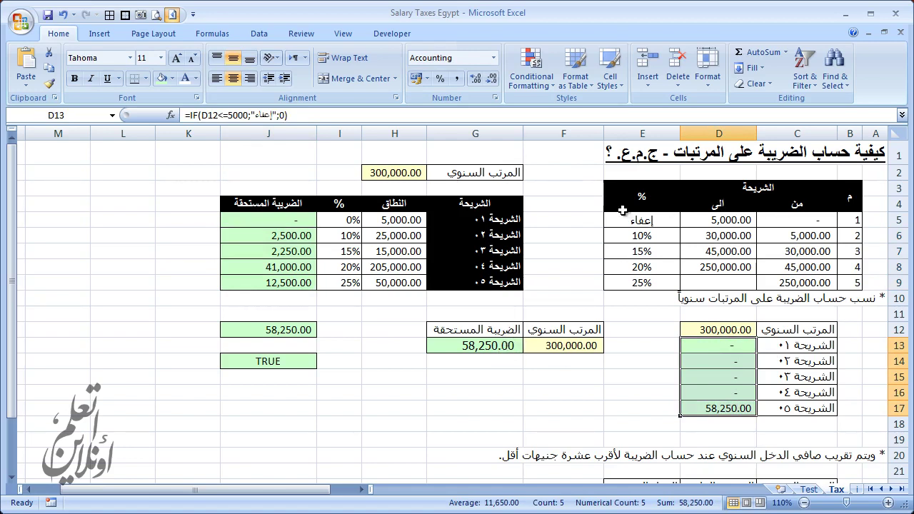
# Step: Delete G13's nested IF formula and Clear All items in the Office Clipboard pane
pyautogui.click(496, 348)
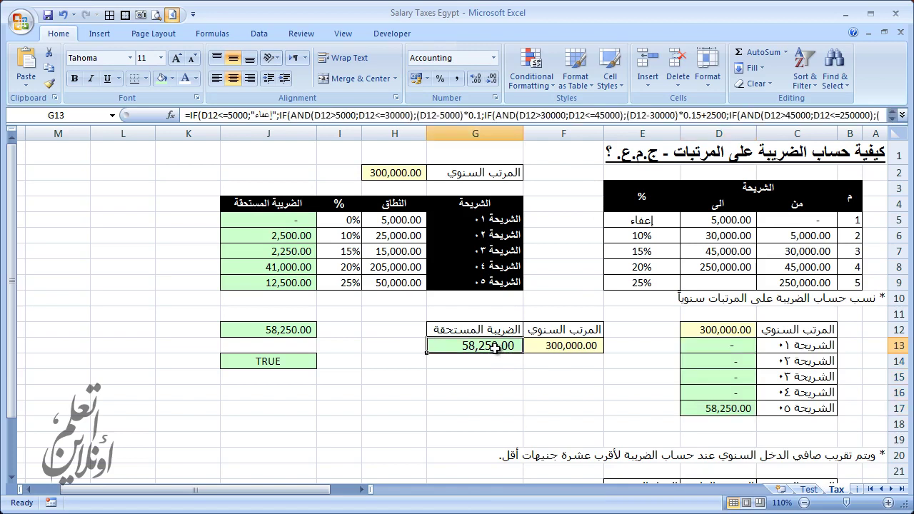
pyautogui.press('Delete')
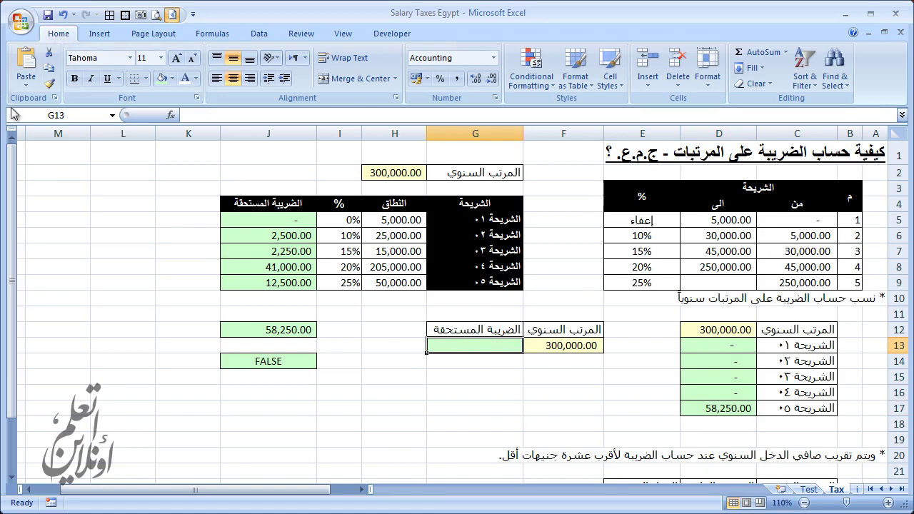
pyautogui.click(54, 98)
pyautogui.click(54, 98)
pyautogui.click(54, 98)
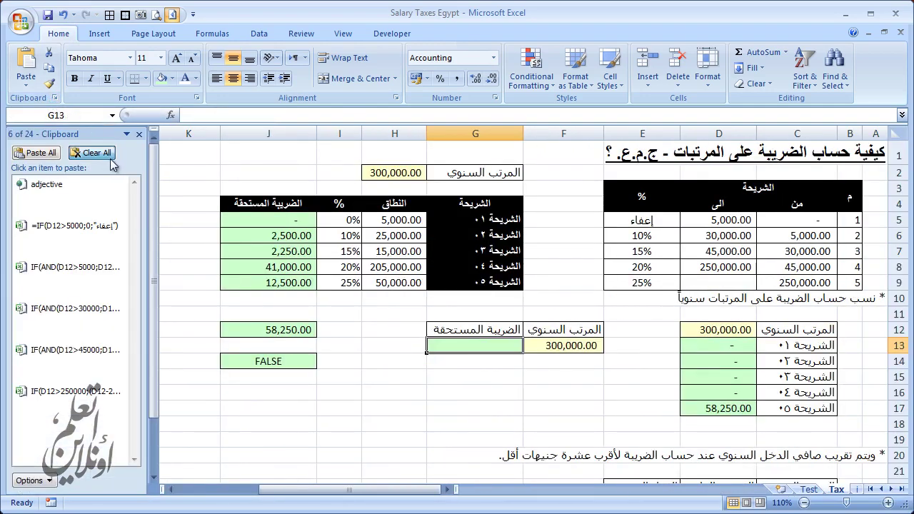
pyautogui.click(93, 153)
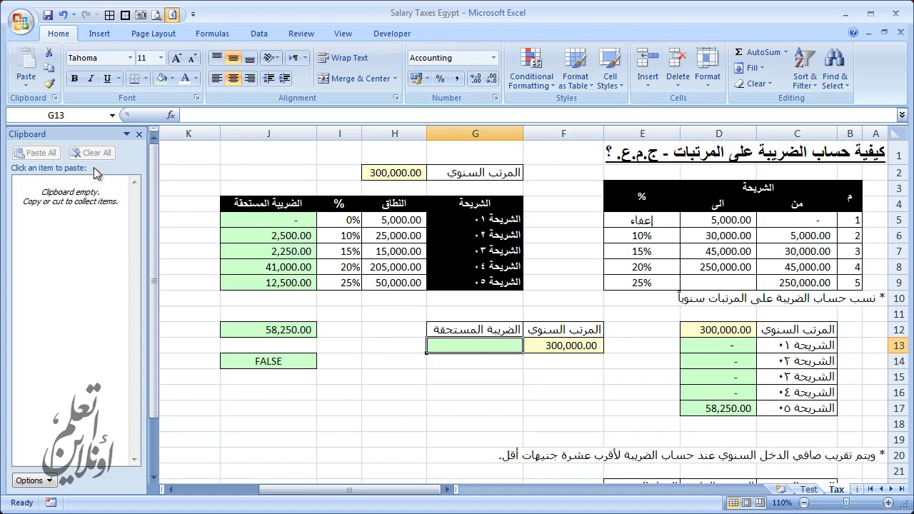
pyautogui.click(402, 287)
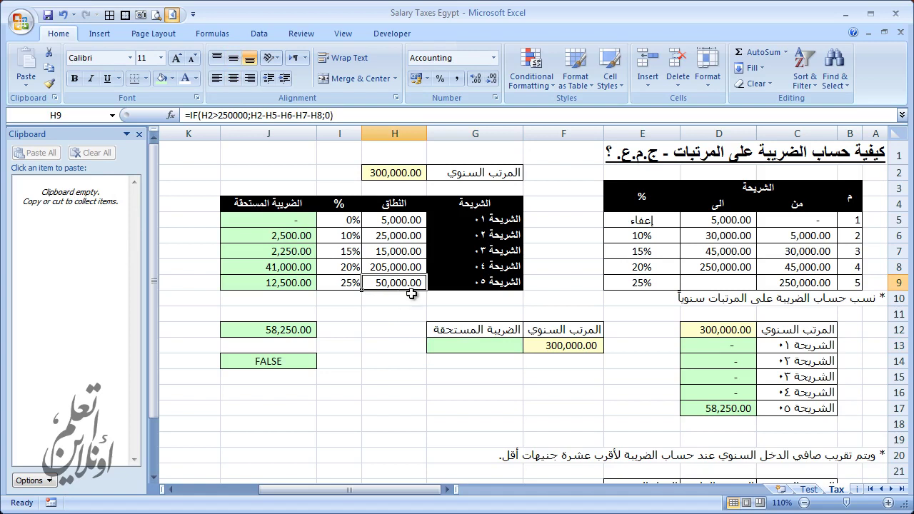
pyautogui.hotkey('ctrl', 'c')
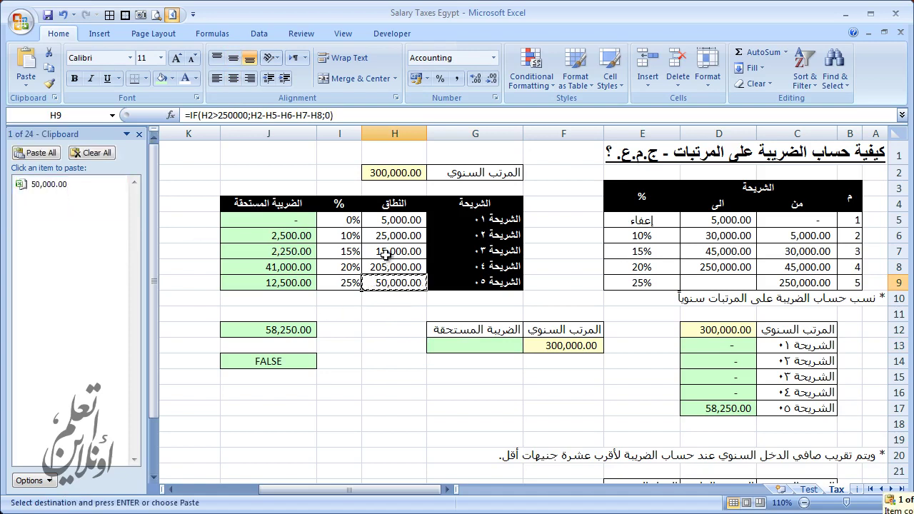
pyautogui.click(386, 256)
pyautogui.hotkey('ctrl', 'c')
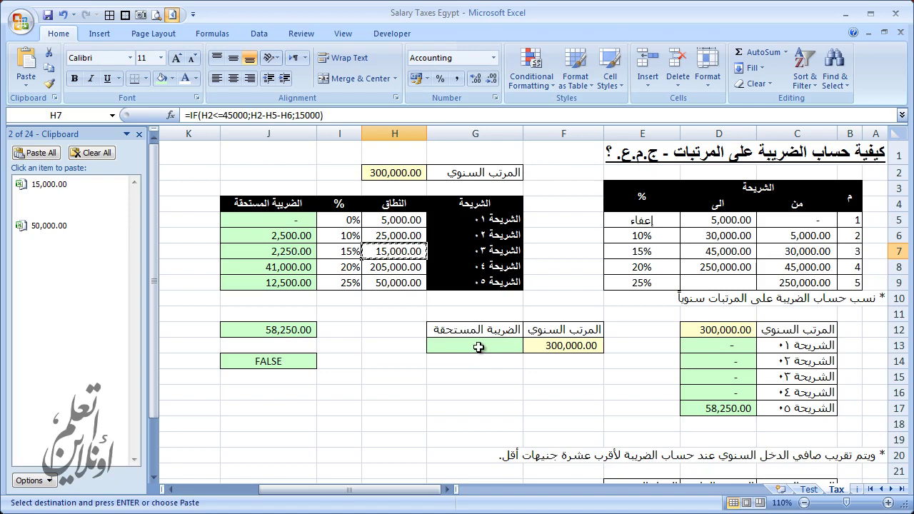
pyautogui.click(90, 152)
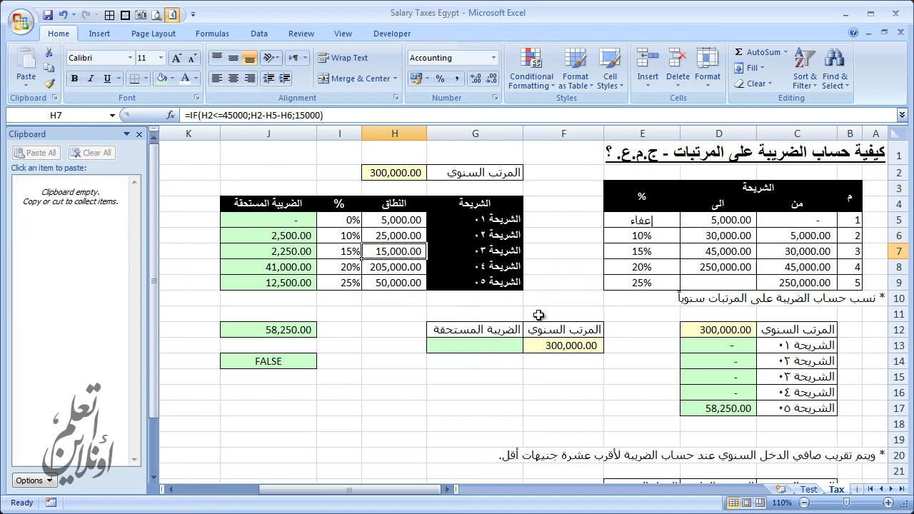
# Step: Copy the formula text of D17, D16 and D15 into the Office Clipboard
pyautogui.click(737, 408)
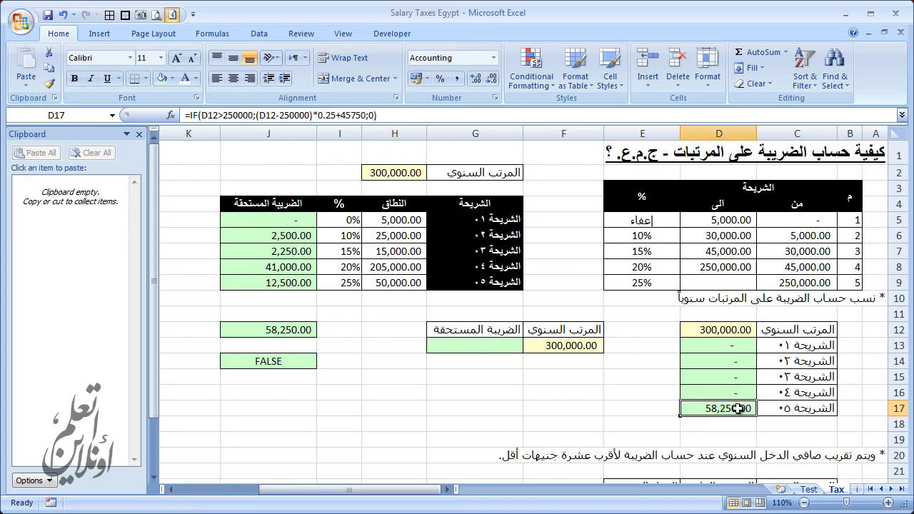
pyautogui.press('F2')
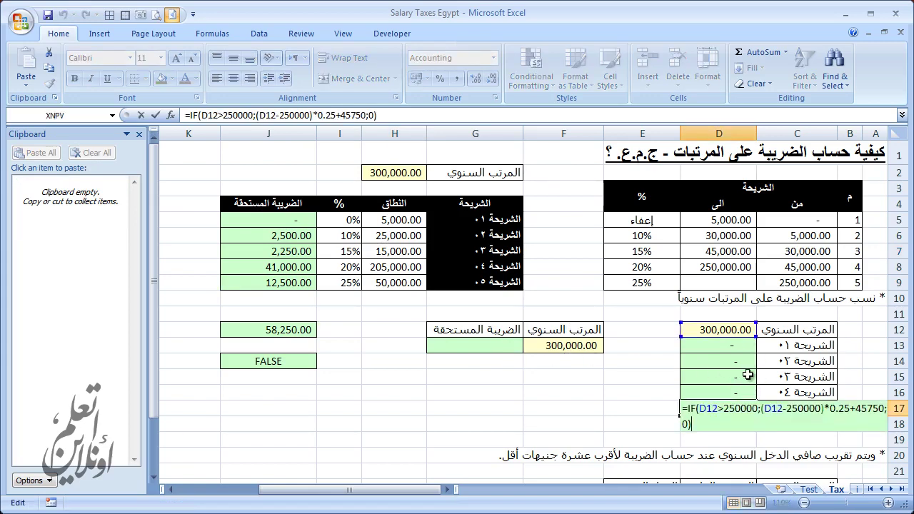
pyautogui.moveTo(693, 431); pyautogui.dragTo(675, 407)
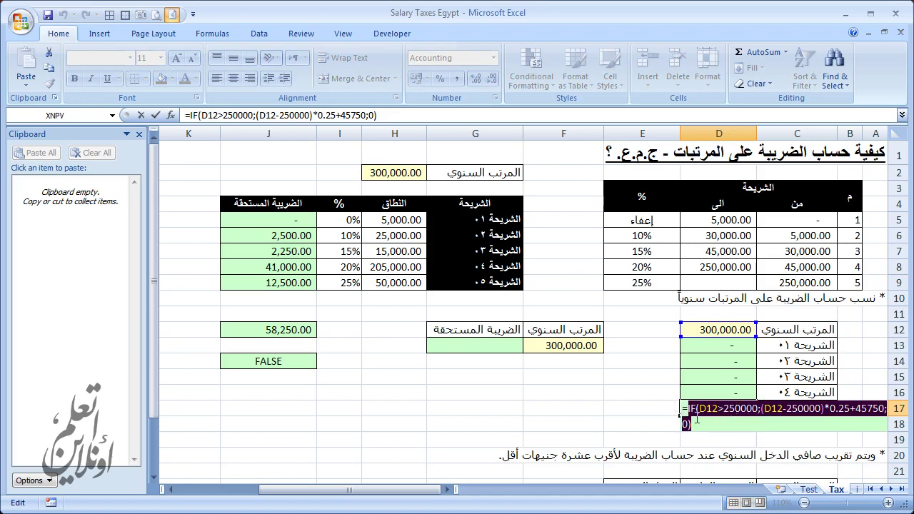
pyautogui.hotkey('ctrl', 'c')
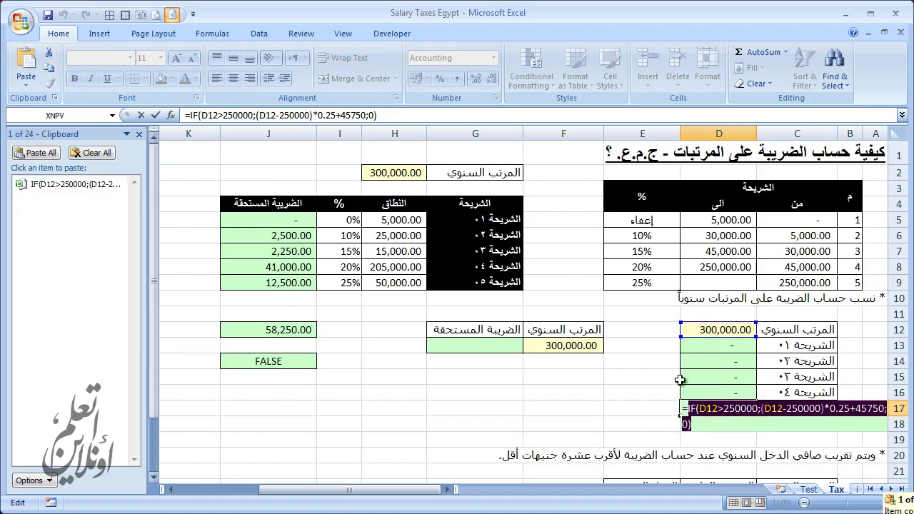
pyautogui.press('Escape')
pyautogui.doubleClick(749, 395)
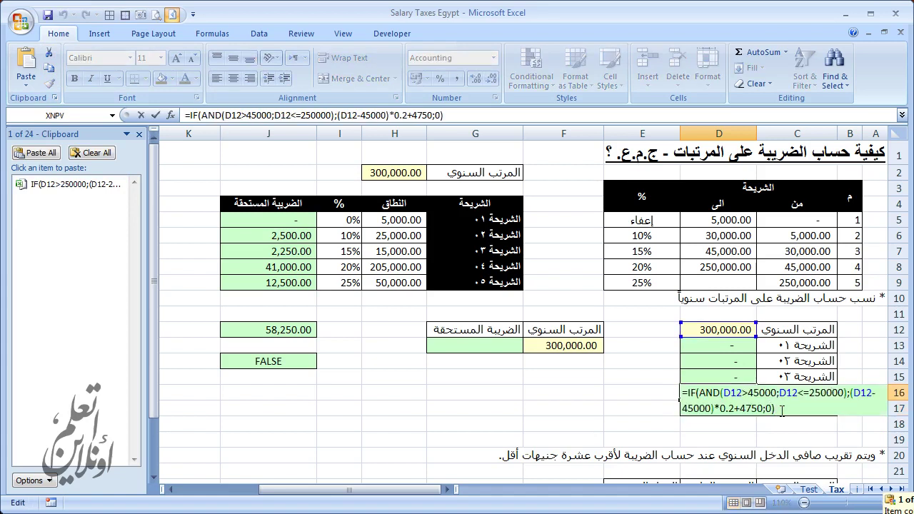
pyautogui.moveTo(783, 412); pyautogui.dragTo(688, 393)
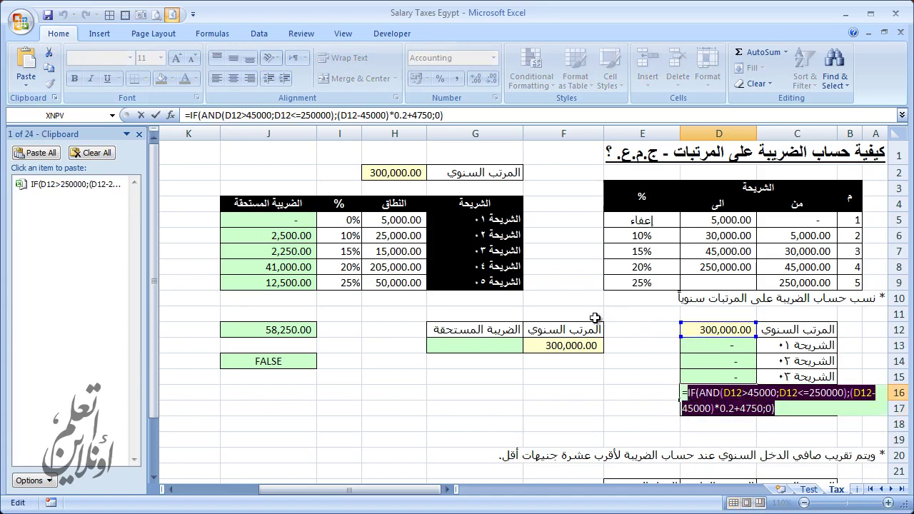
pyautogui.click(50, 71)
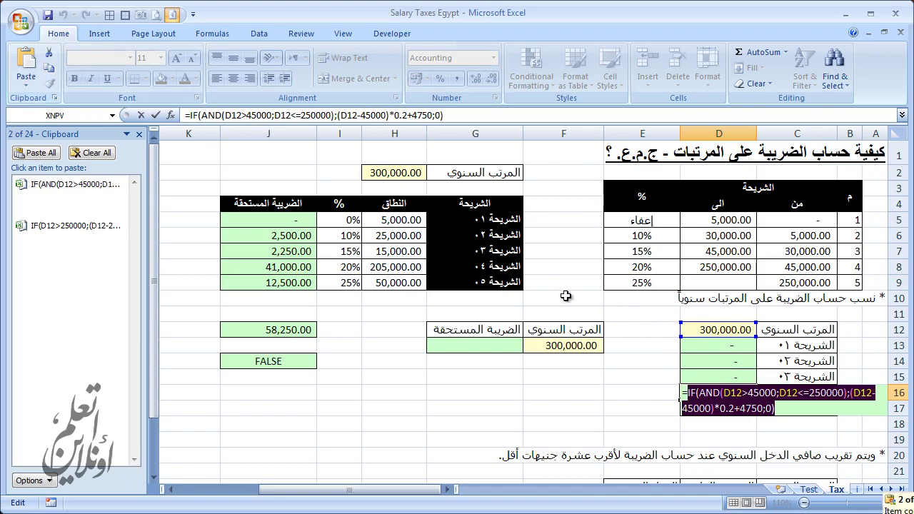
pyautogui.press('Escape')
pyautogui.doubleClick(737, 376)
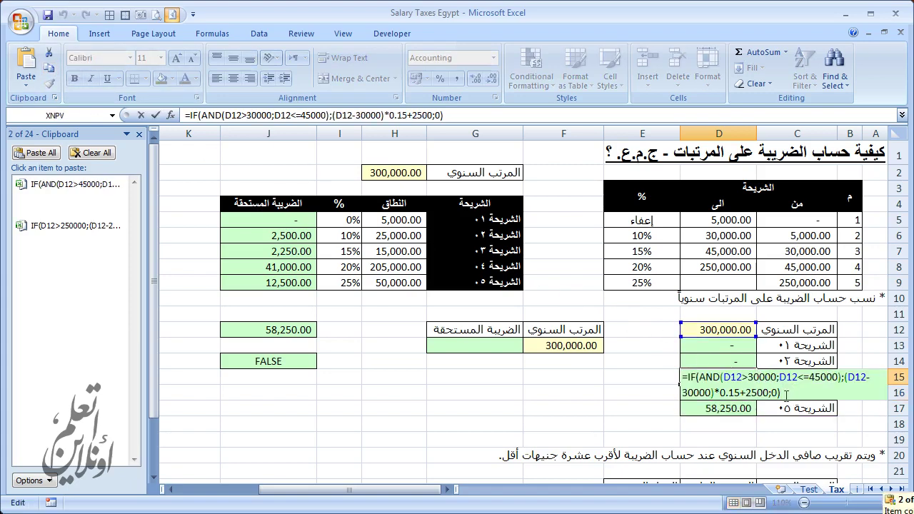
pyautogui.moveTo(786, 396); pyautogui.dragTo(683, 370)
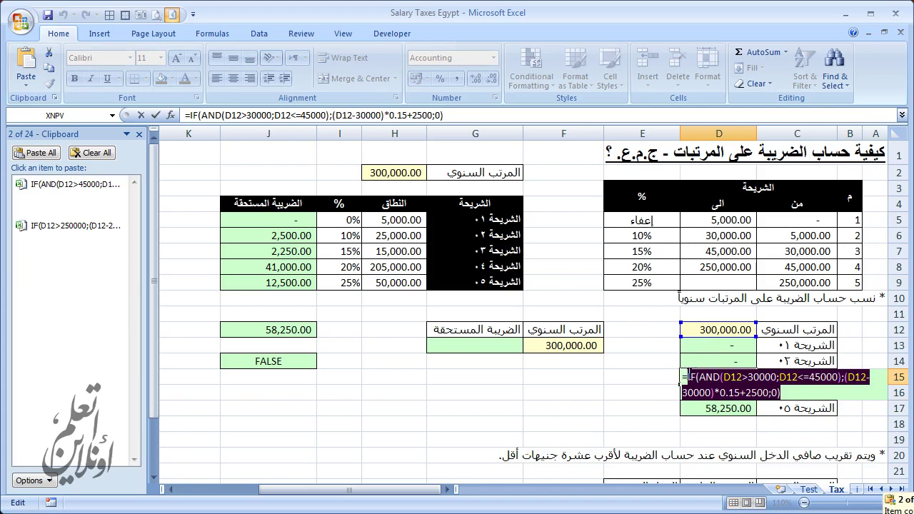
pyautogui.hotkey('ctrl', 'c')
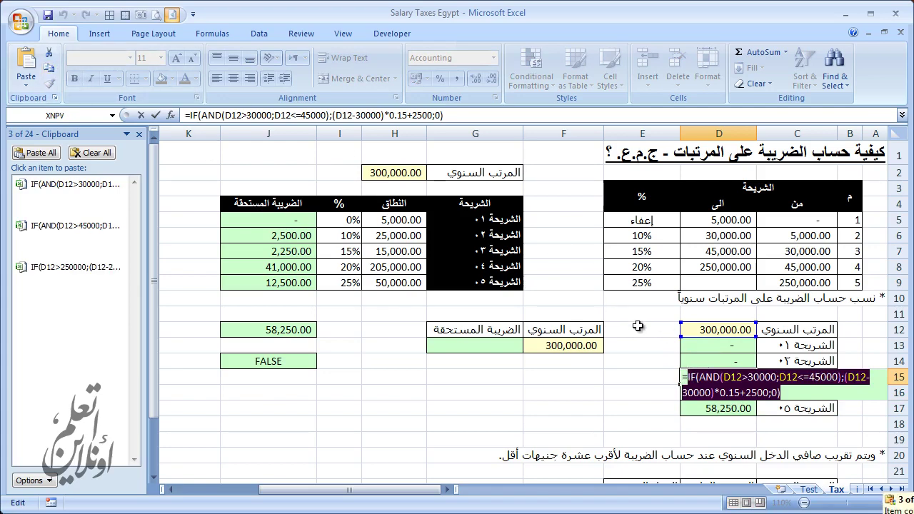
pyautogui.press('Escape')
# Step: Copy the formula text of D14 and D13 into the Office Clipboard
pyautogui.doubleClick(722, 360)
pyautogui.moveTo(741, 376); pyautogui.dragTo(683, 362)
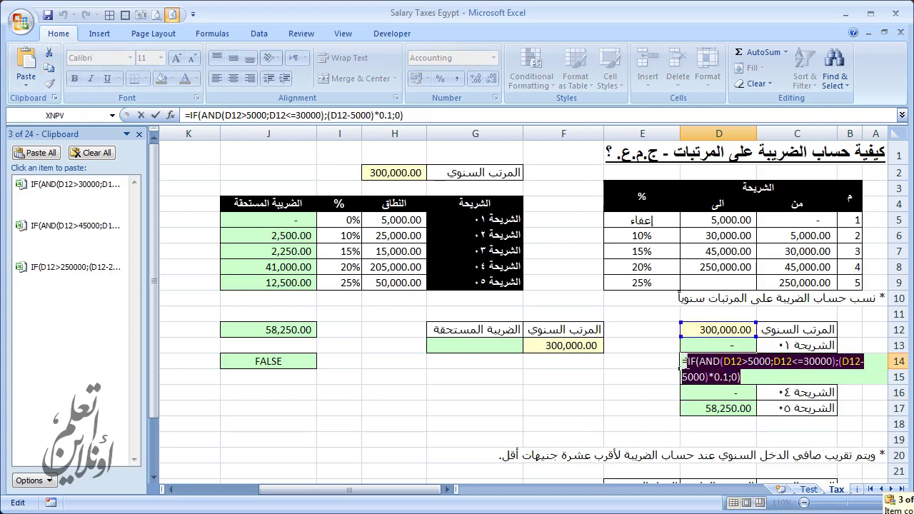
pyautogui.hotkey('ctrl', 'c')
pyautogui.press('Escape')
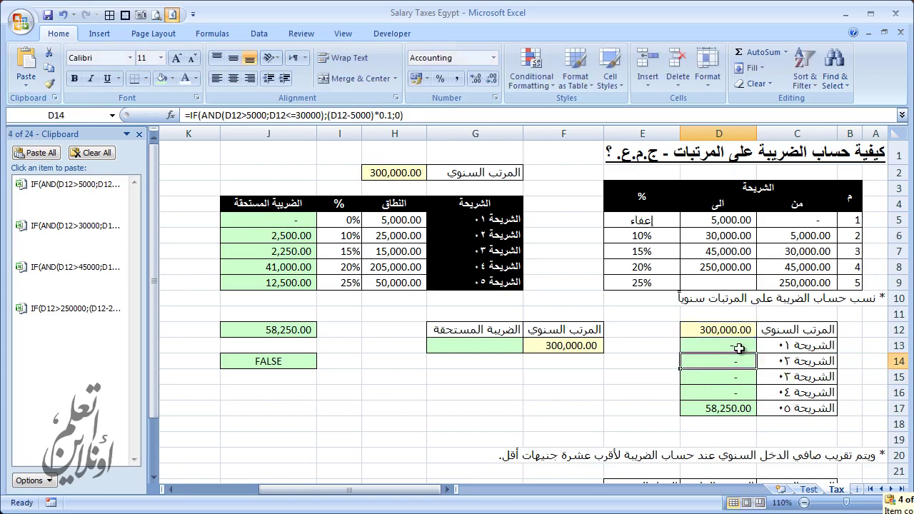
pyautogui.doubleClick(736, 345)
pyautogui.moveTo(791, 346); pyautogui.dragTo(624, 349)
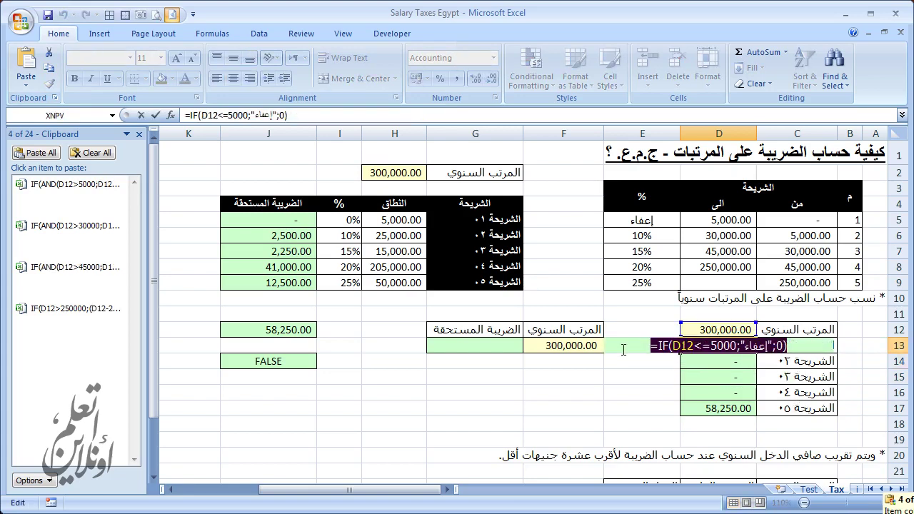
pyautogui.hotkey('ctrl', 'c')
pyautogui.press('Escape')
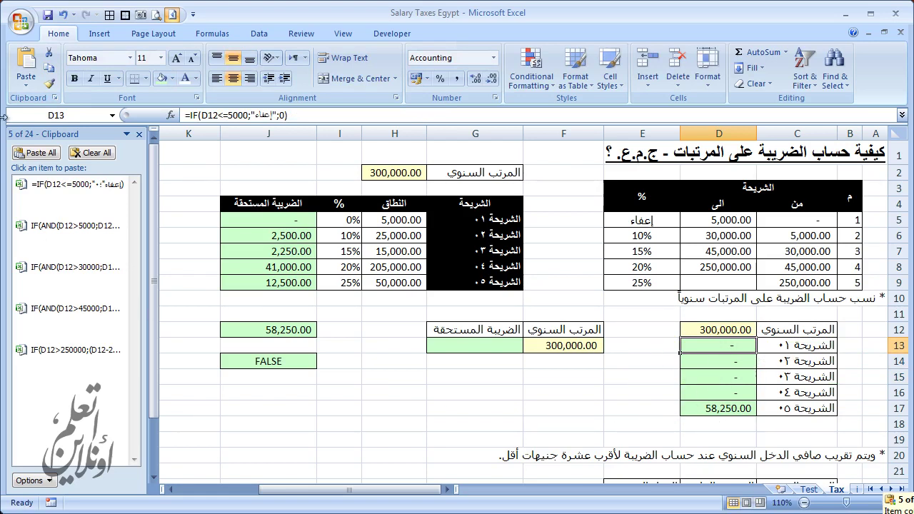
pyautogui.moveTo(70, 350)
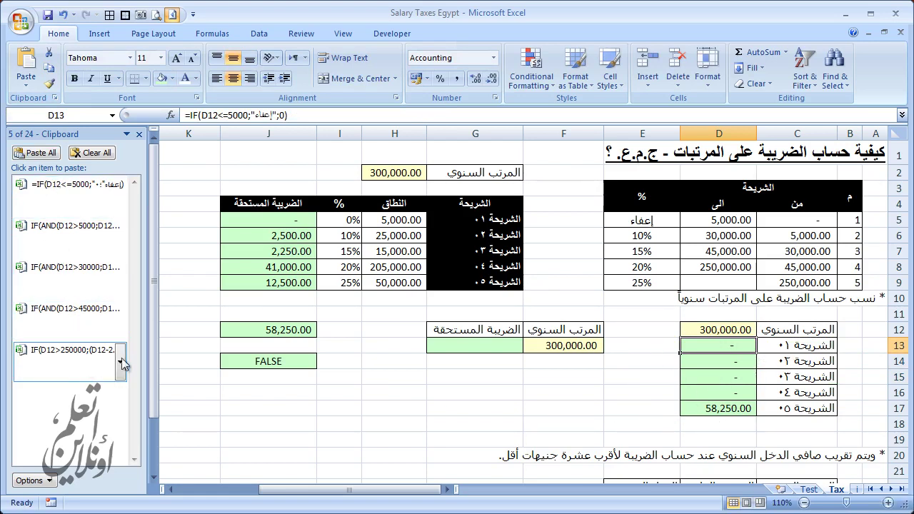
pyautogui.click(488, 392)
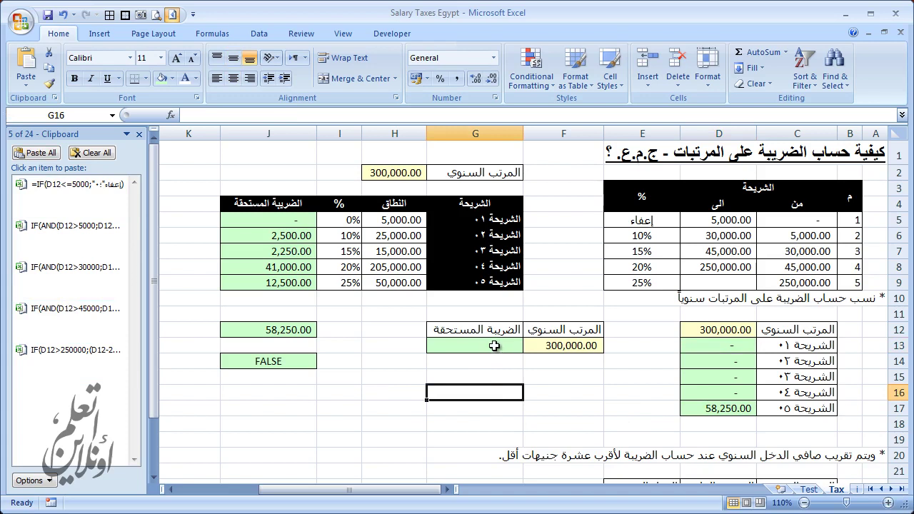
pyautogui.click(494, 345)
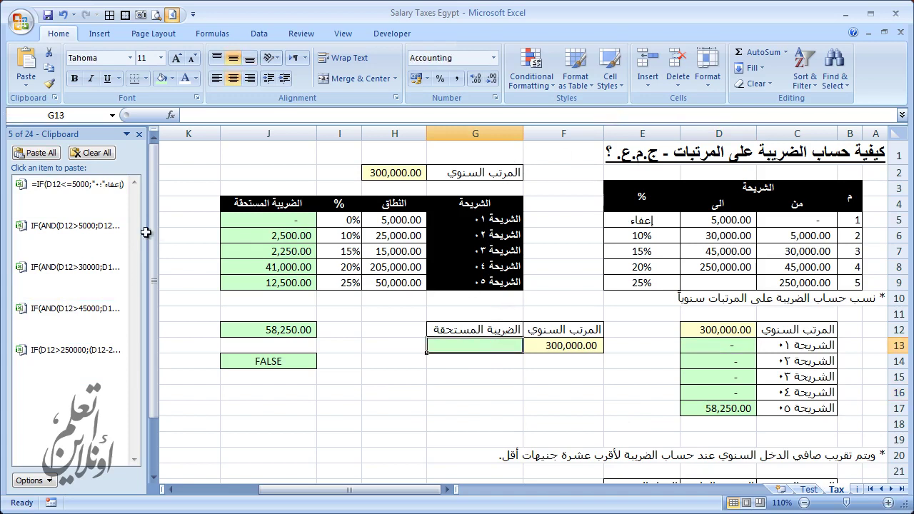
# Step: Nest the clipboard bracket formulas into one IF formula in G13, returning 58,250.00
pyautogui.press('F2')
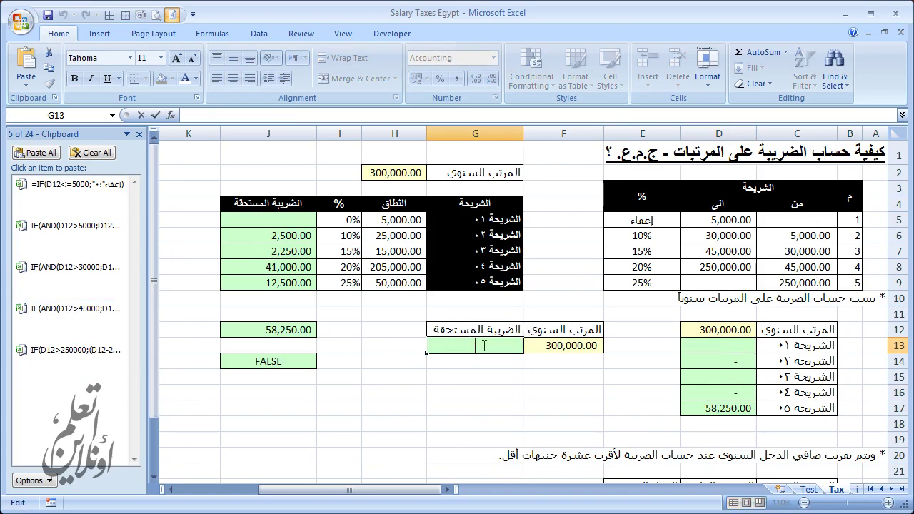
pyautogui.click(78, 205)
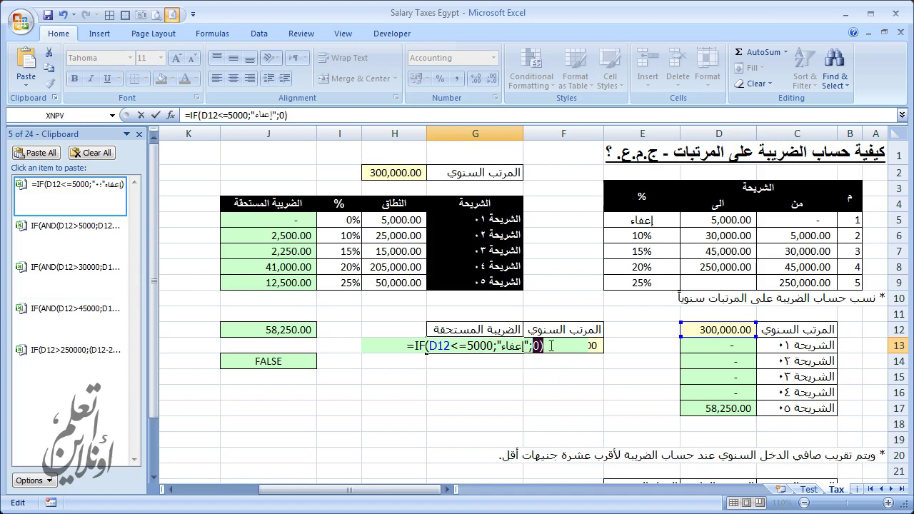
pyautogui.press('BackSpace')
pyautogui.moveTo(68, 236)
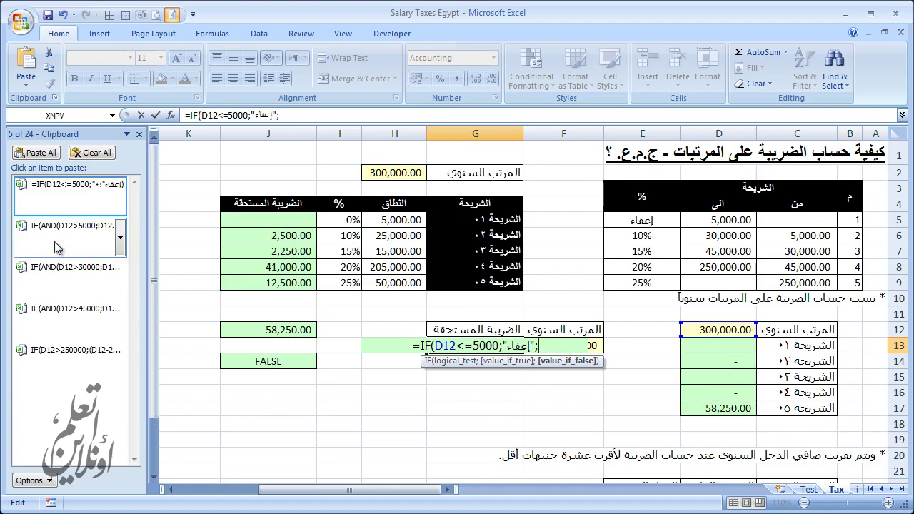
pyautogui.click(64, 232)
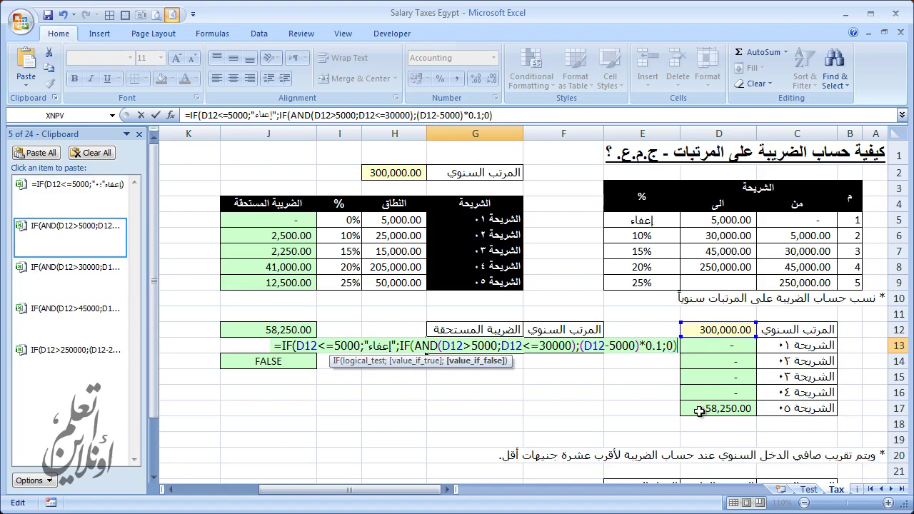
pyautogui.press('BackSpace')
pyautogui.press('BackSpace')
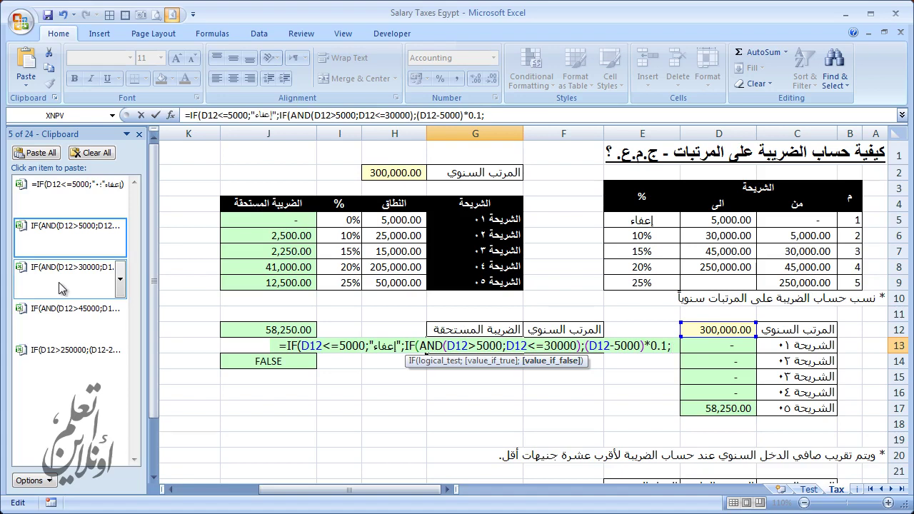
pyautogui.click(62, 288)
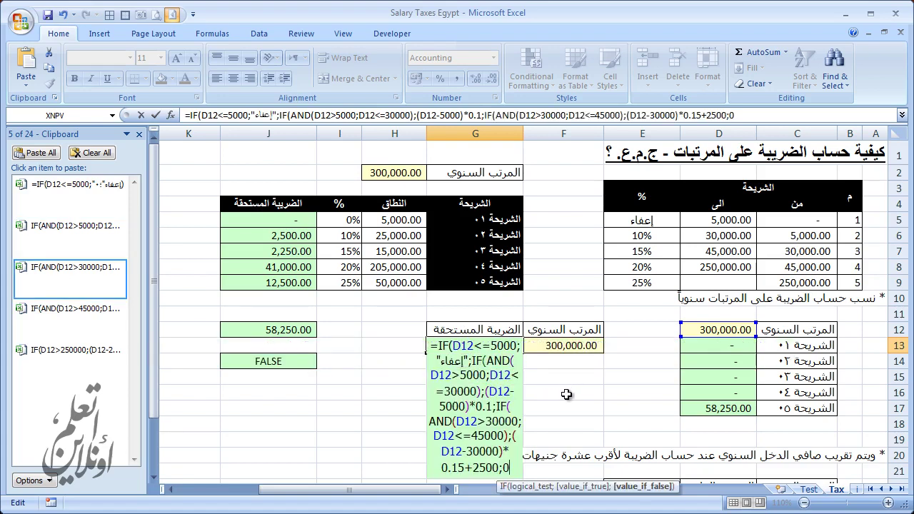
pyautogui.press('BackSpace')
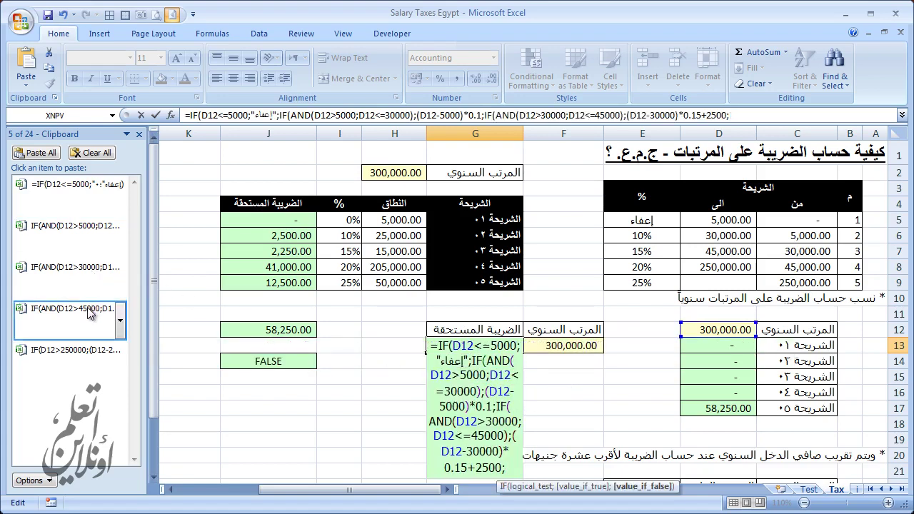
pyautogui.click(89, 314)
pyautogui.press('BackSpace')
pyautogui.press('BackSpace')
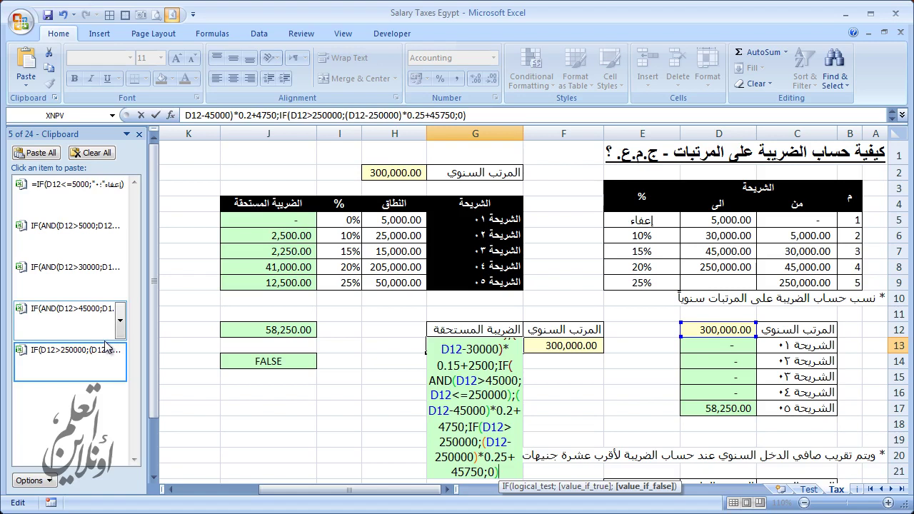
pyautogui.write(')')
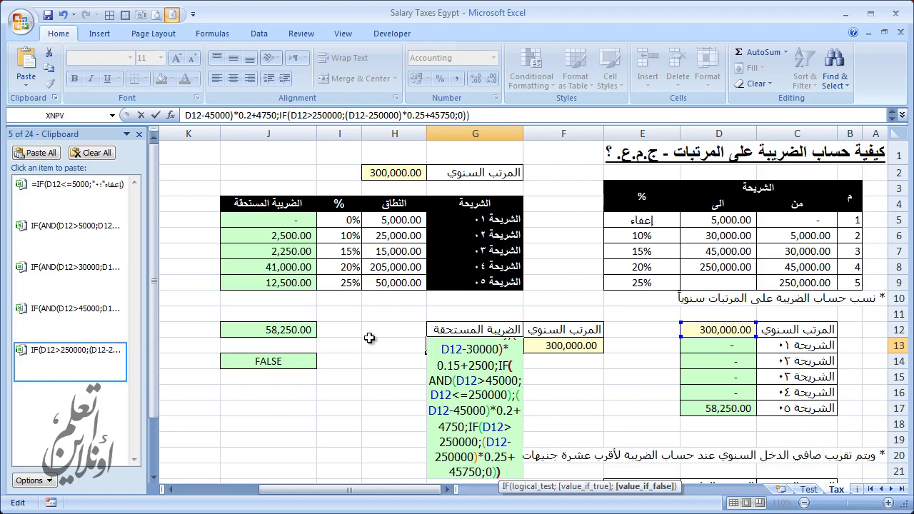
pyautogui.write('))')
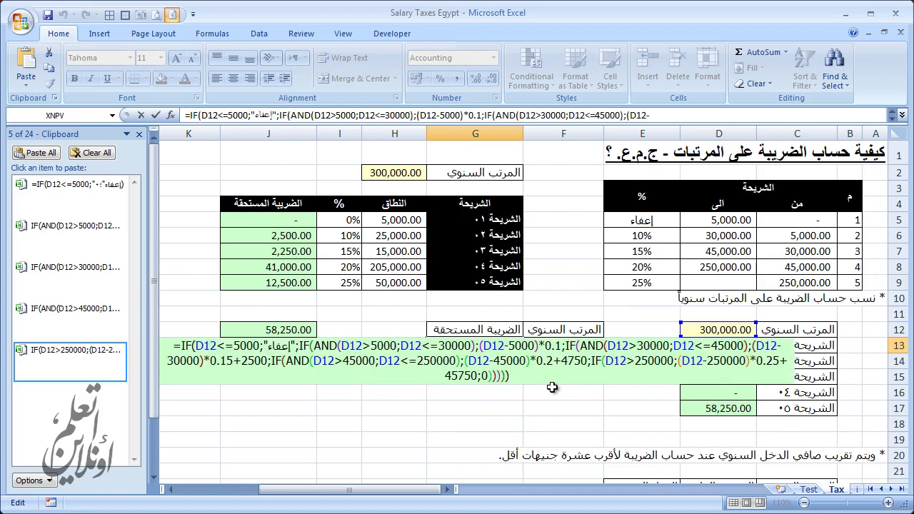
pyautogui.press('Return')
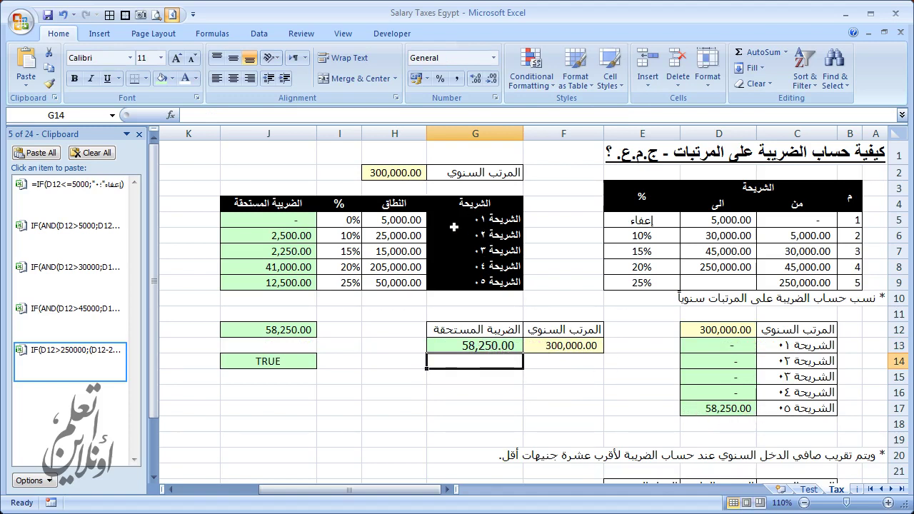
pyautogui.click(309, 360)
pyautogui.press('F2')
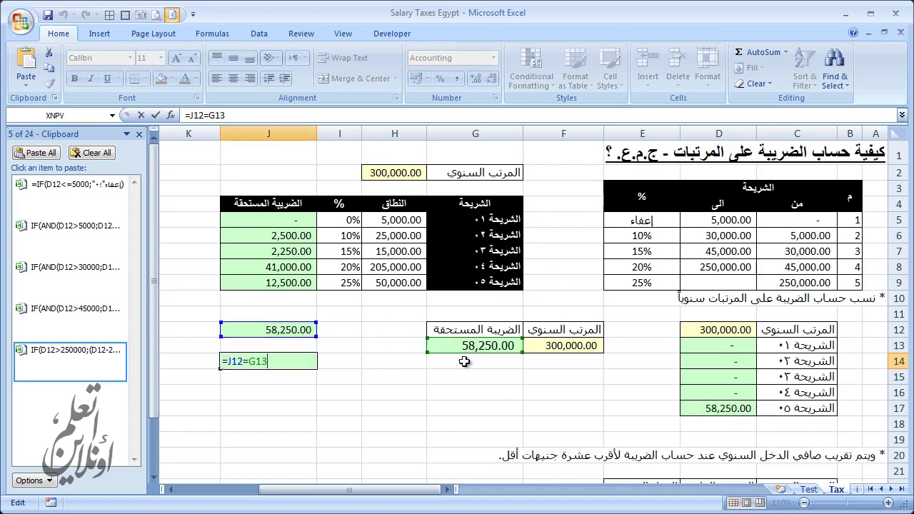
pyautogui.press('Escape')
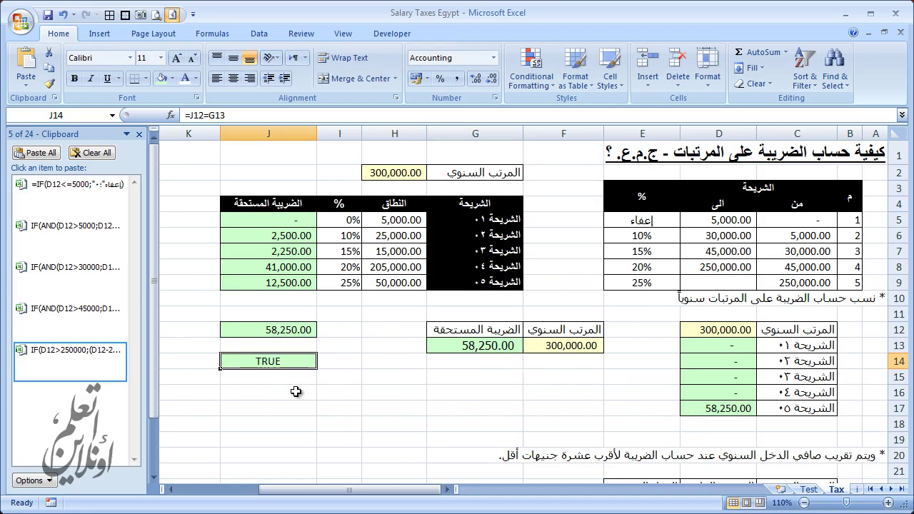
pyautogui.click(400, 173)
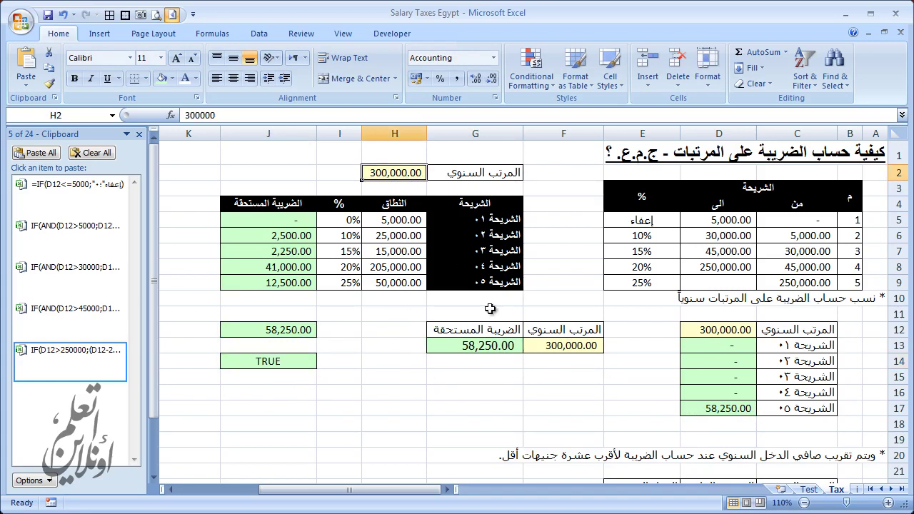
# Step: Test annual salaries of 5,000 and 12,000 in H2
pyautogui.write('5,000')
pyautogui.press('Return')
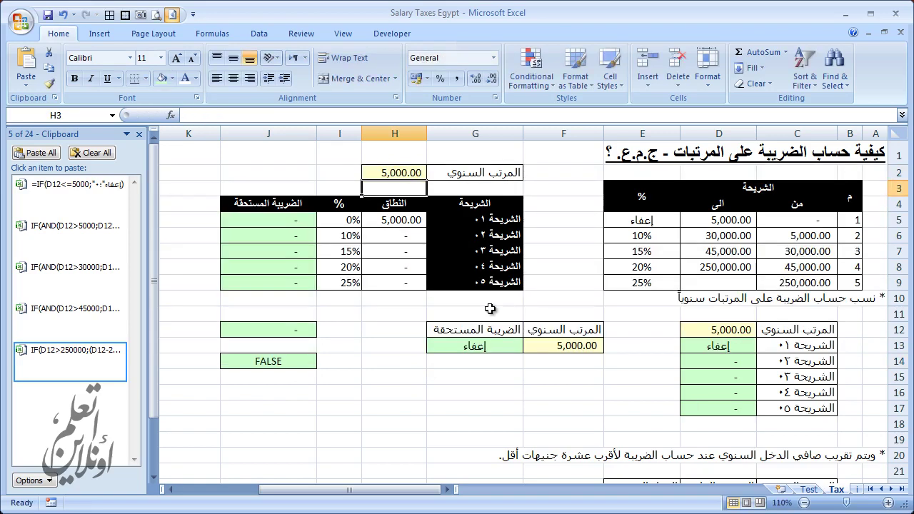
pyautogui.press('Up')
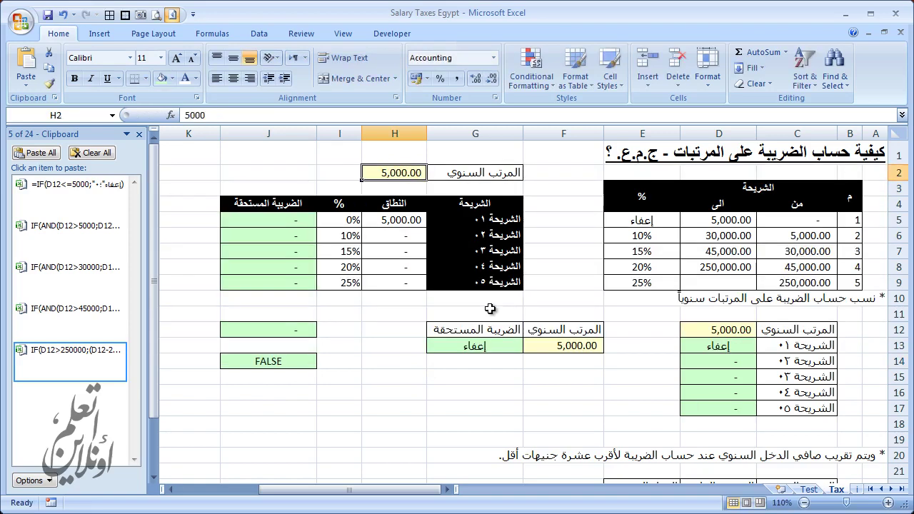
pyautogui.write('12,00')
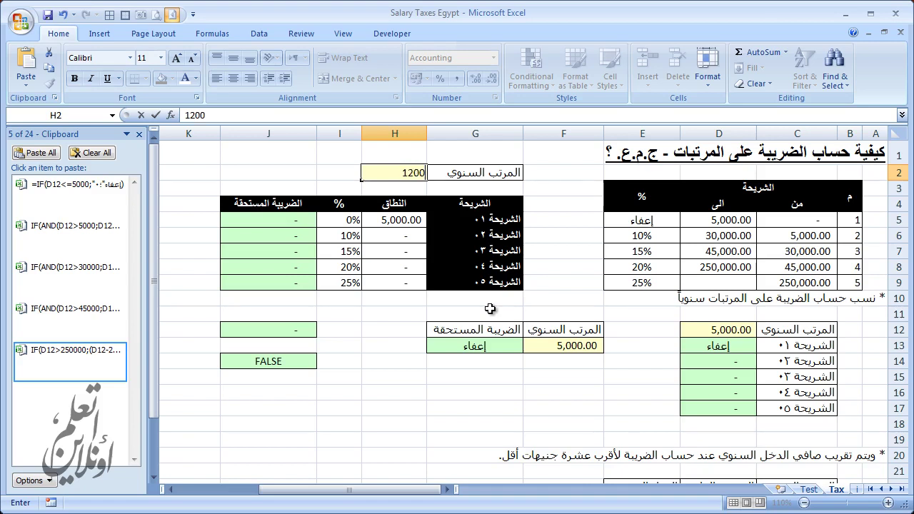
pyautogui.write('0')
pyautogui.press('Return')
pyautogui.press('Up')
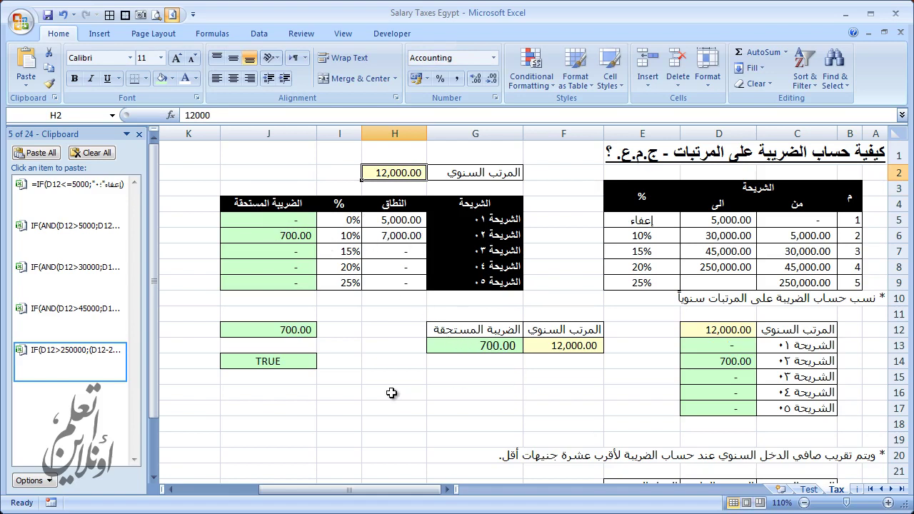
# Step: Test a 30,000 salary, then set H2 to 250,000 for 45,750.00 tax
pyautogui.write('30')
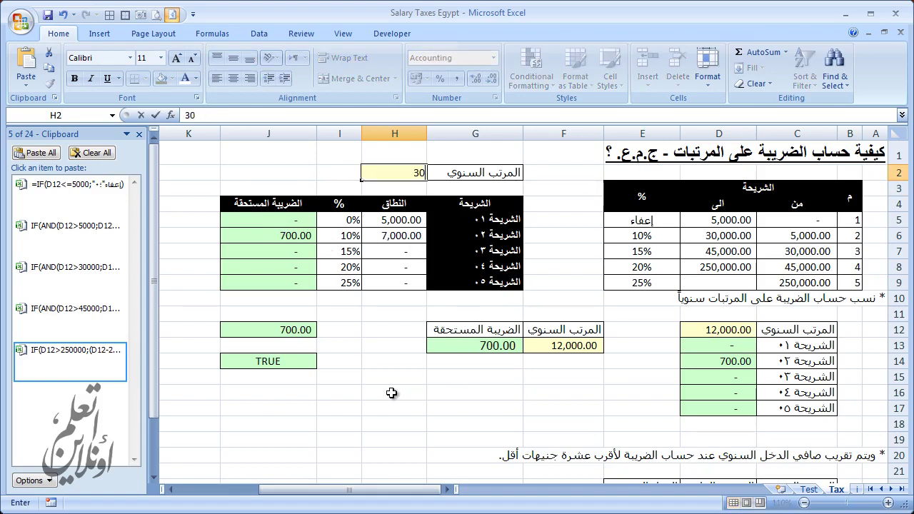
pyautogui.write(',00')
pyautogui.press('Return')
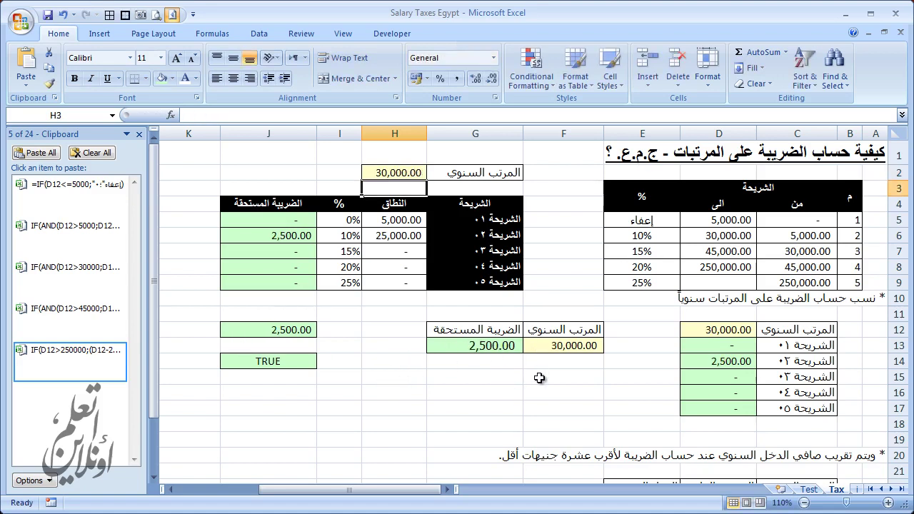
pyautogui.press('Up')
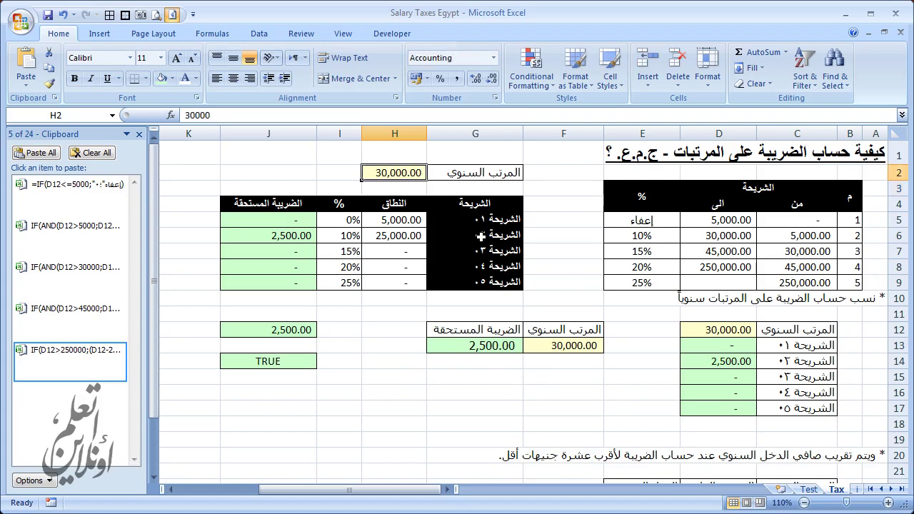
pyautogui.write('2500')
pyautogui.press('Return')
pyautogui.press('Up')
pyautogui.write('250000')
pyautogui.press('Return')
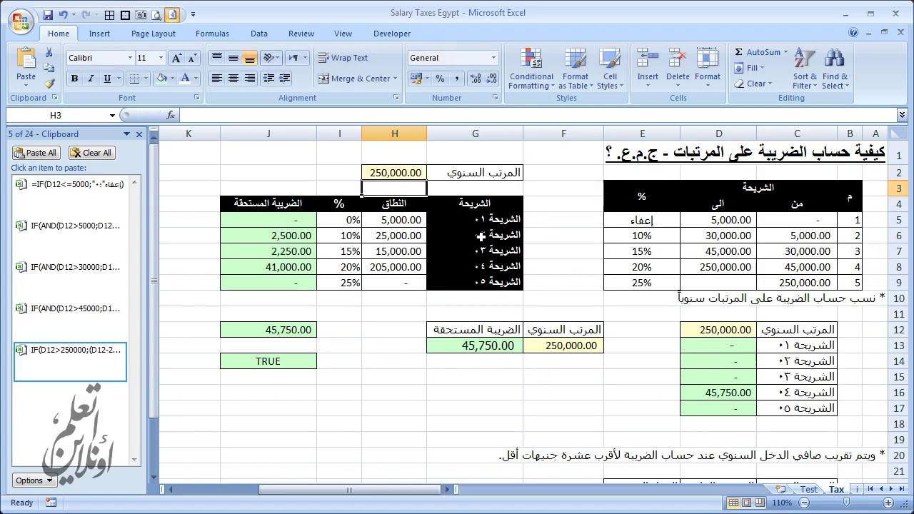
pyautogui.press('Up')
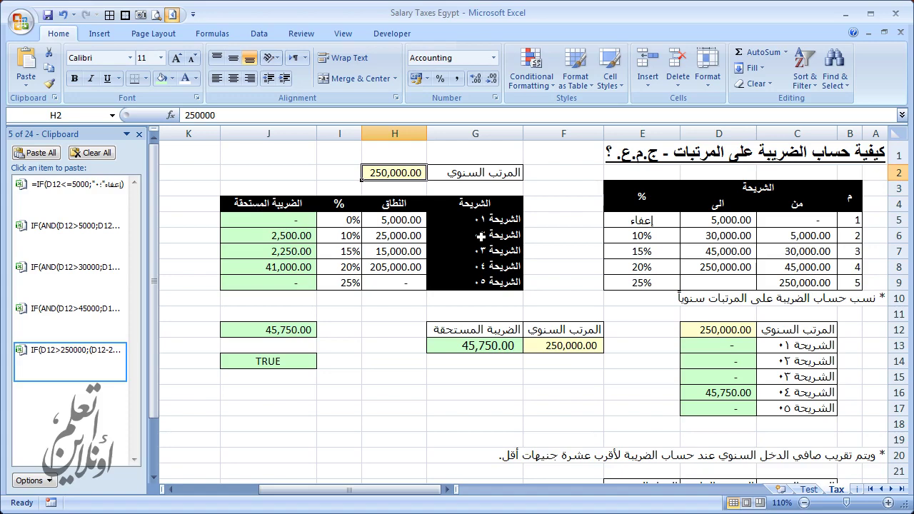
# Step: Inspect the G13 and F13 formulas, copy G13, and switch to the Test sheet
pyautogui.click(483, 347)
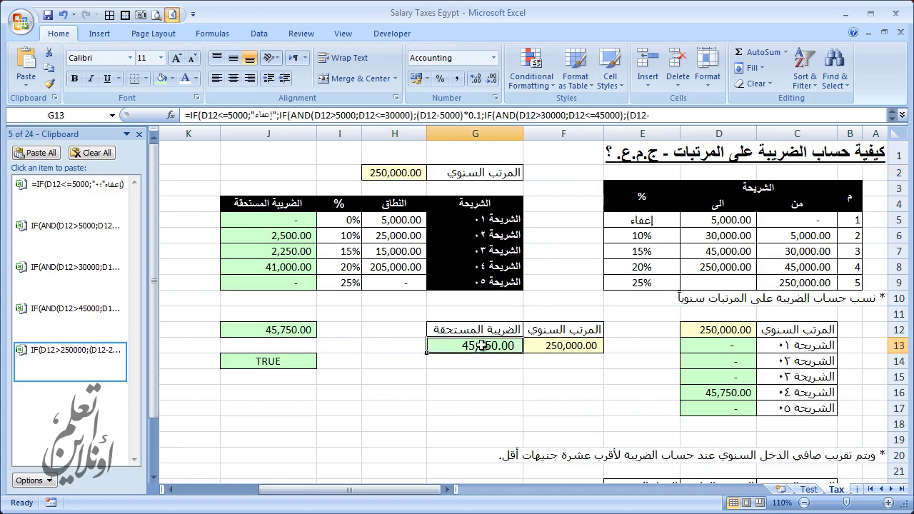
pyautogui.press('F2')
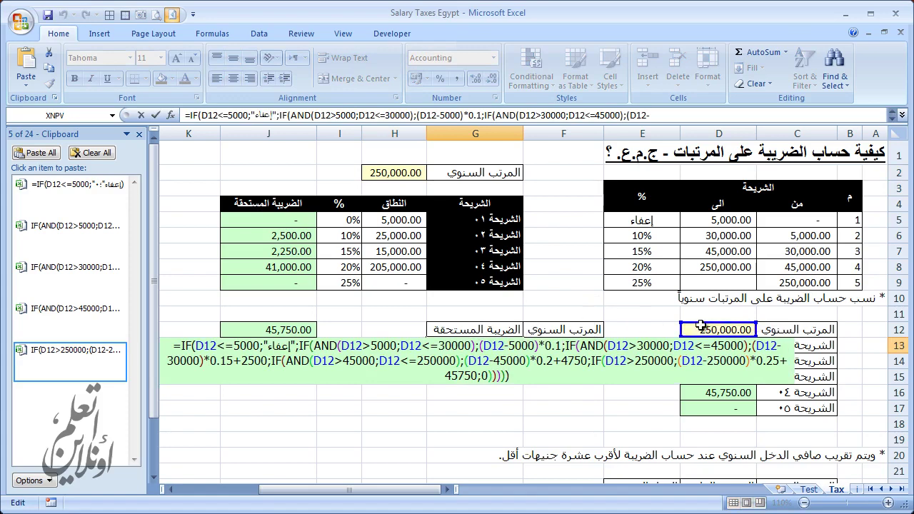
pyautogui.press('Escape')
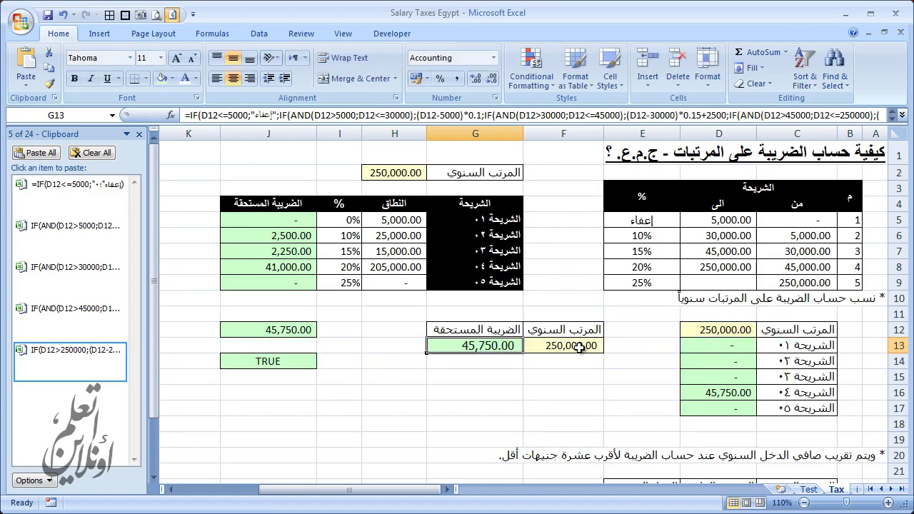
pyautogui.click(576, 347)
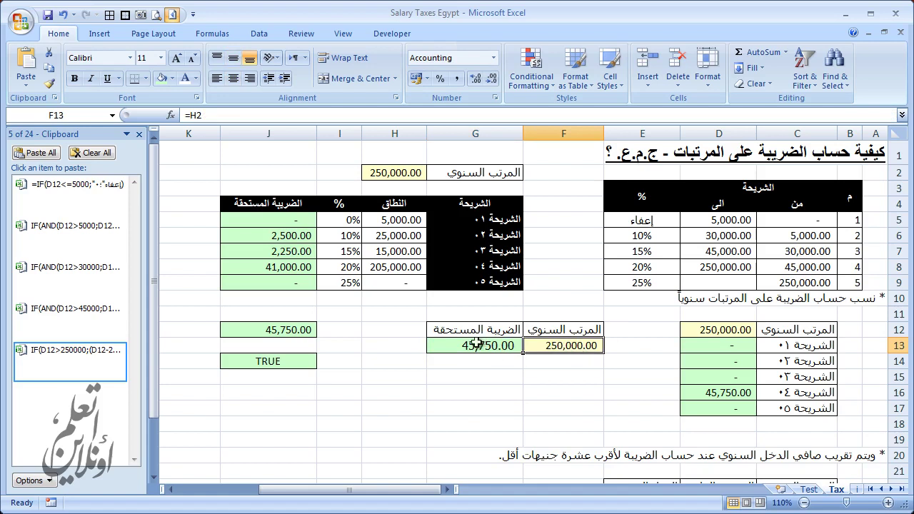
pyautogui.click(503, 347)
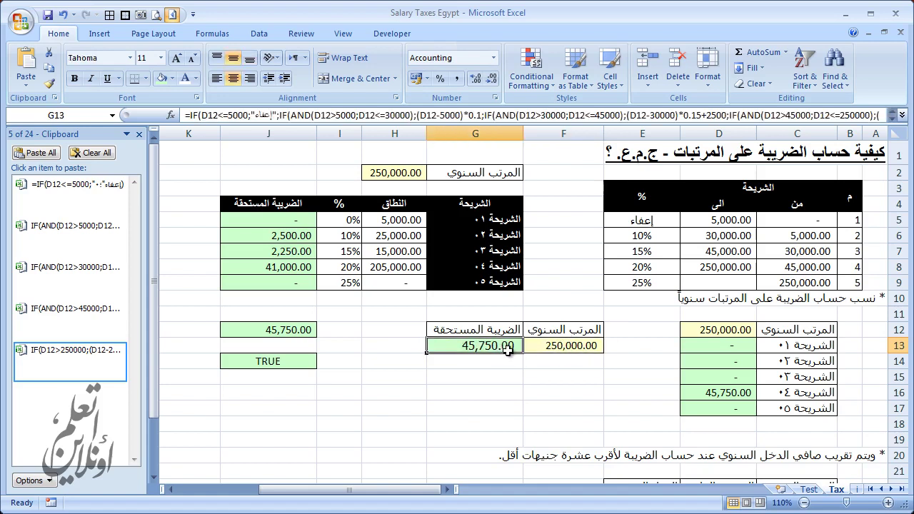
pyautogui.hotkey('ctrl', 'c')
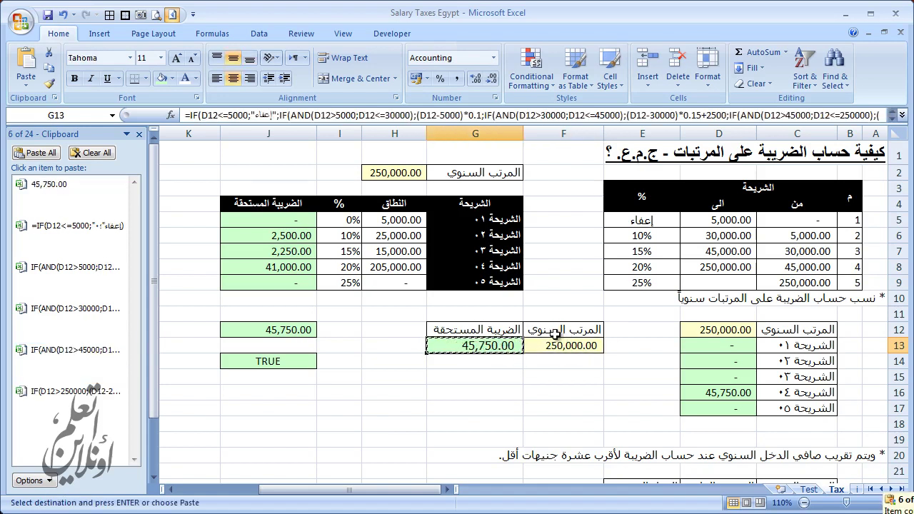
pyautogui.click(808, 490)
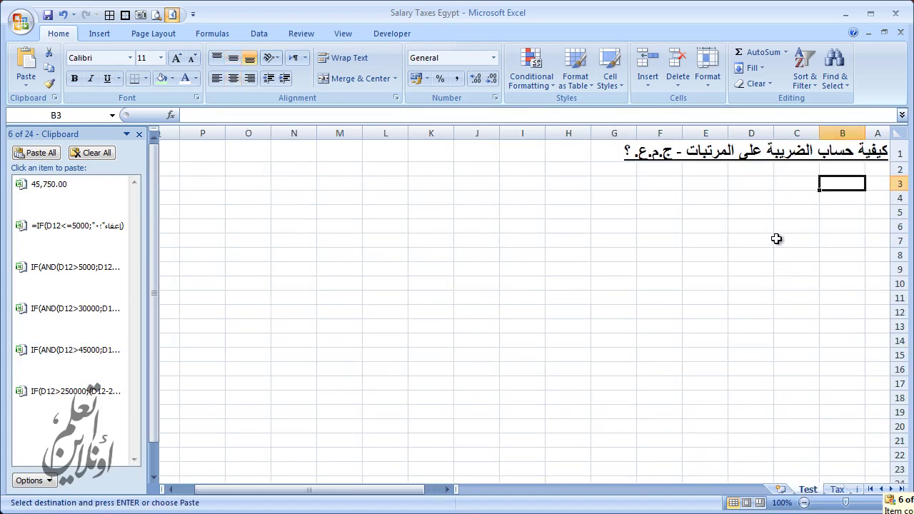
# Step: Paste the tax formula into Test sheet cell E3 and check its B2 reference
pyautogui.click(706, 185)
pyautogui.hotkey('ctrl', 'v')
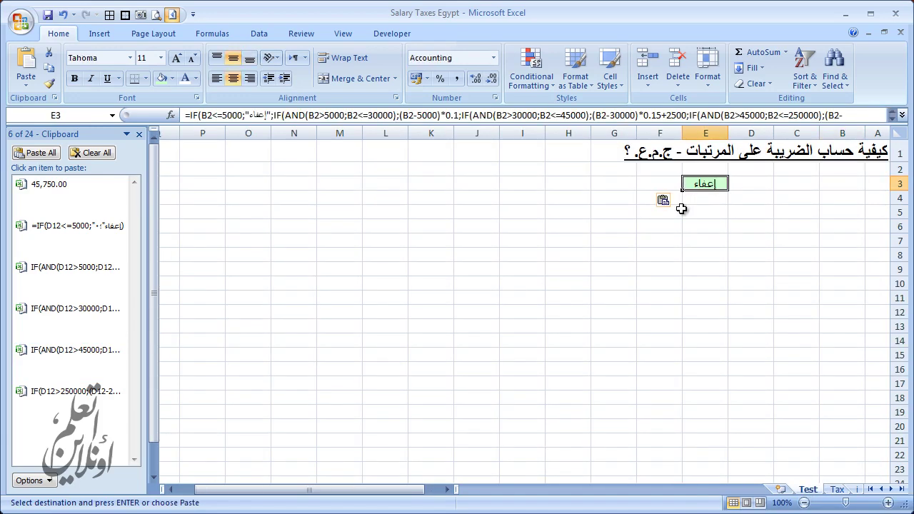
pyautogui.press('F2')
pyautogui.write('`')
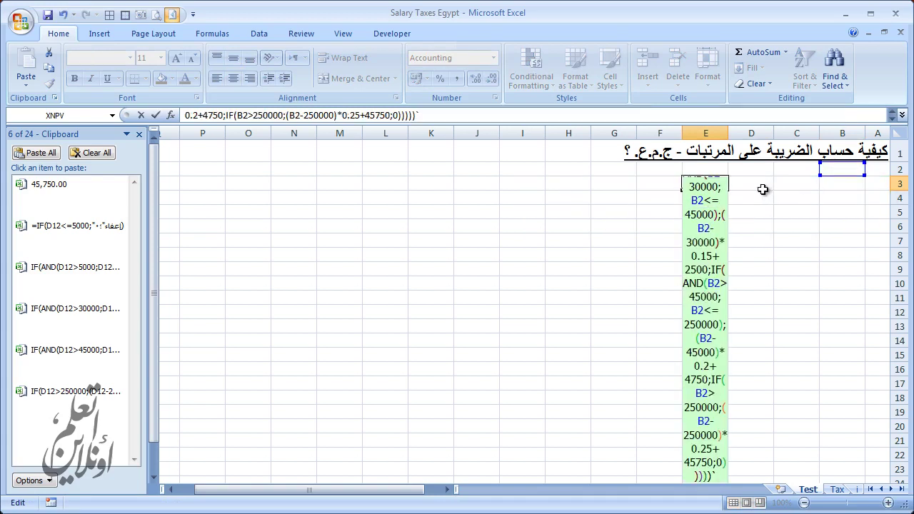
pyautogui.hotkey('ctrl', 'Return')
pyautogui.click(759, 185)
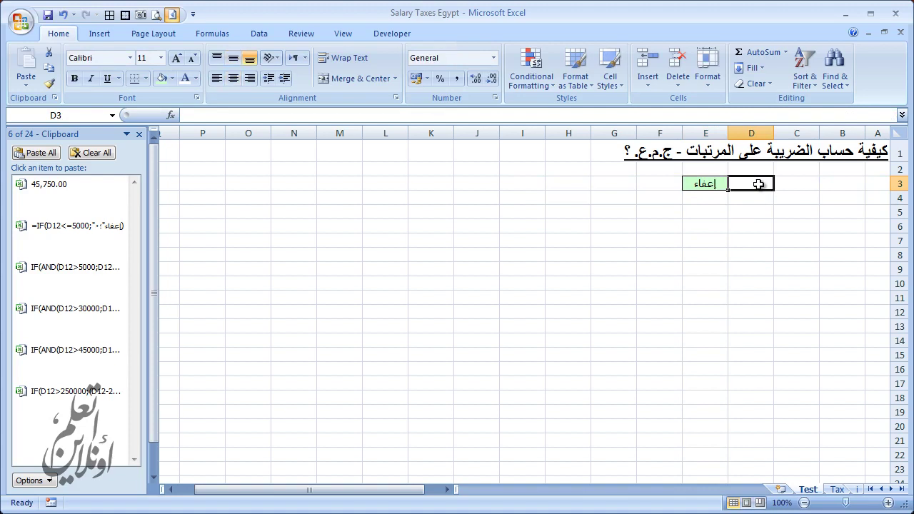
pyautogui.click(715, 187)
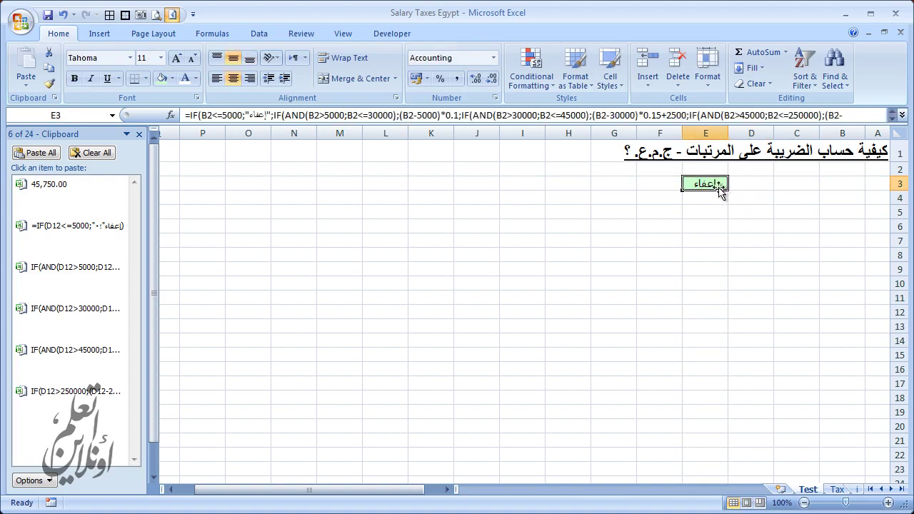
# Step: Use Replace to change B2 to D3 in E3's tax formula
pyautogui.click(835, 71)
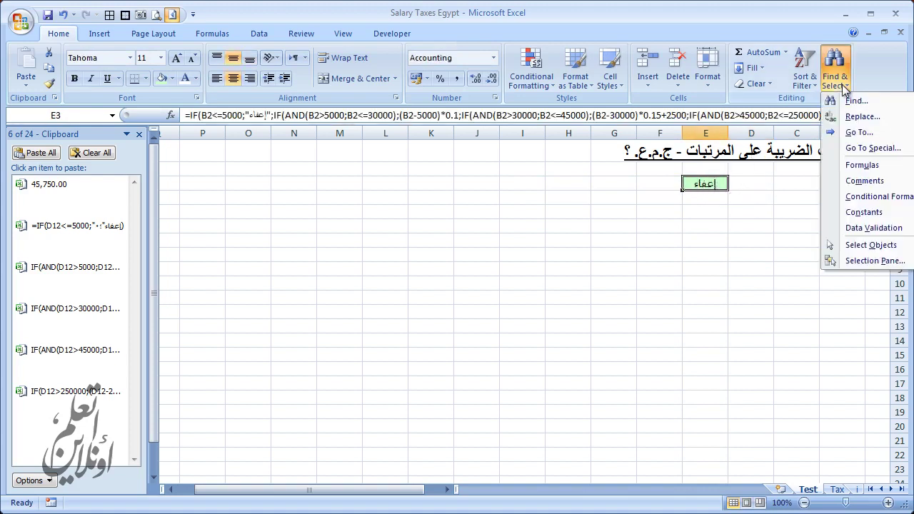
pyautogui.click(861, 116)
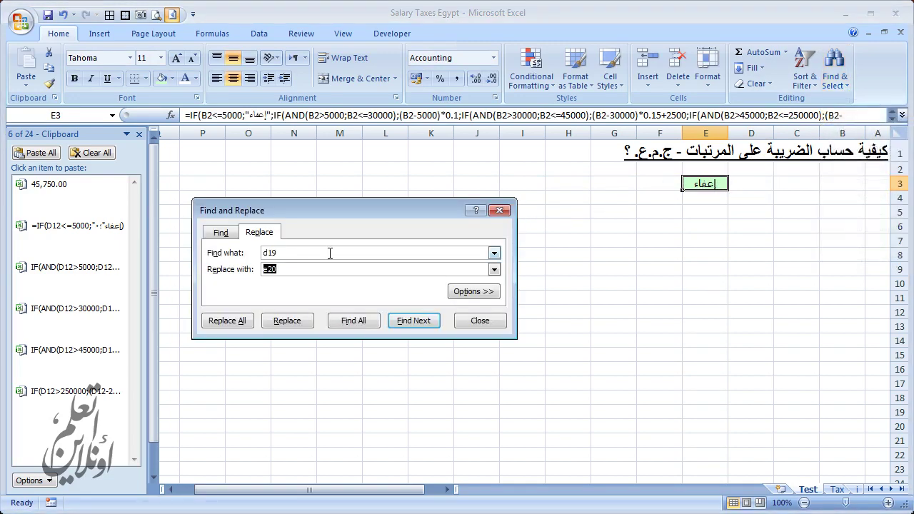
pyautogui.press('Escape')
pyautogui.press('F2')
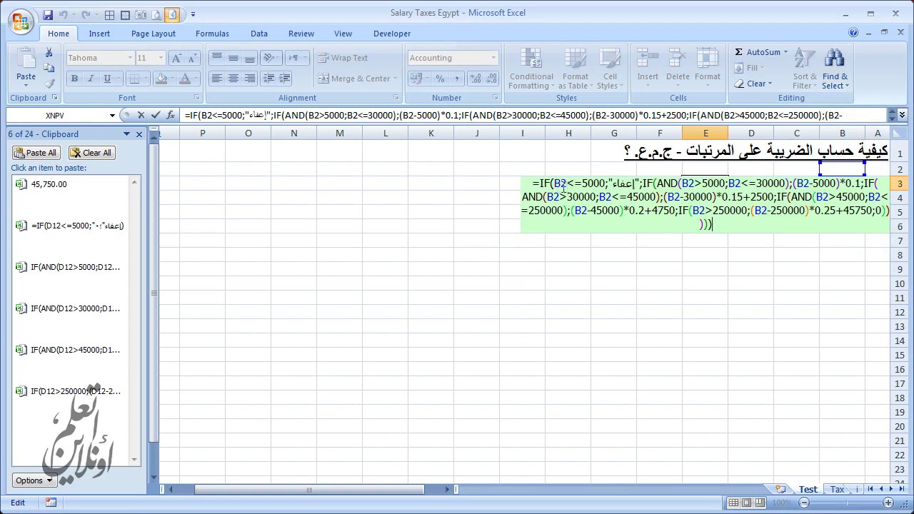
pyautogui.press('Escape')
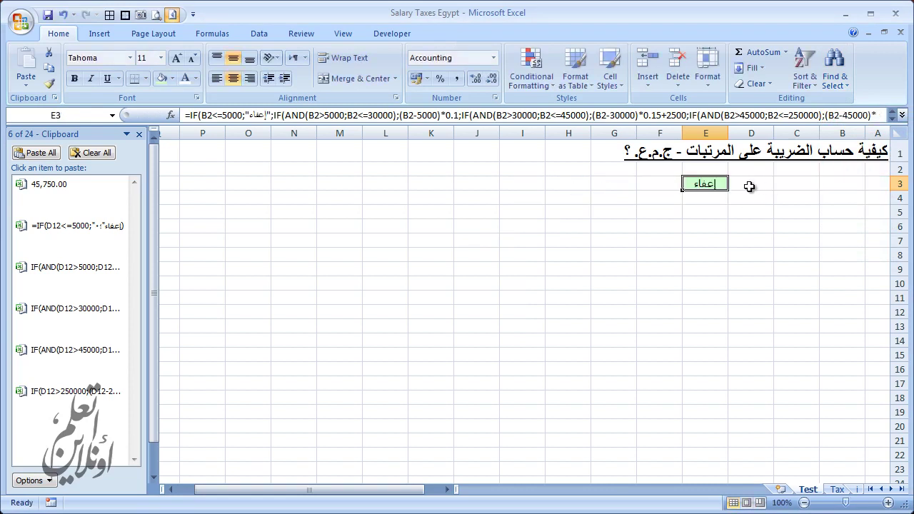
pyautogui.hotkey('ctrl', 'h')
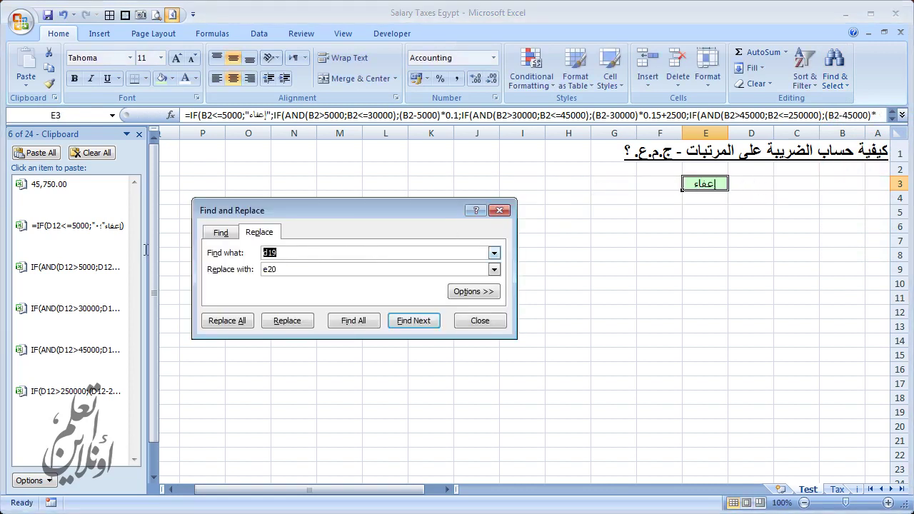
pyautogui.write('B2')
pyautogui.press('Tab')
pyautogui.click(288, 323)
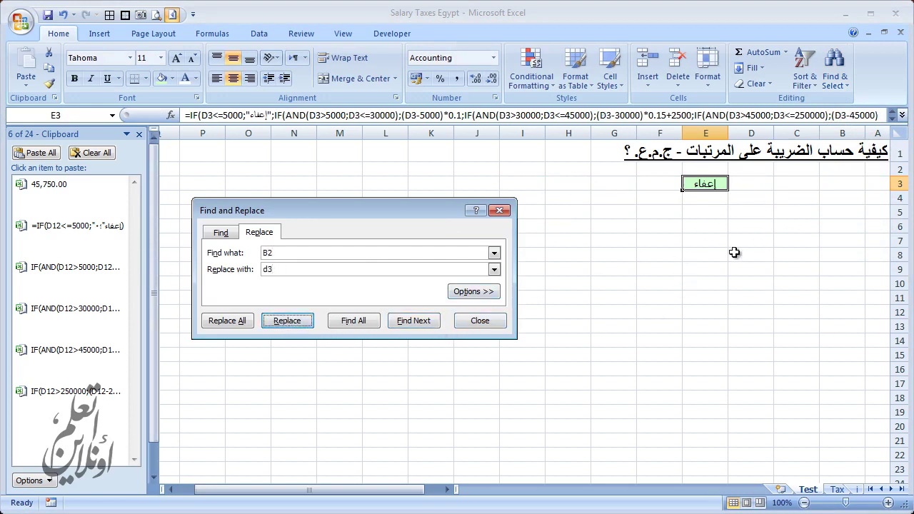
pyautogui.click(483, 325)
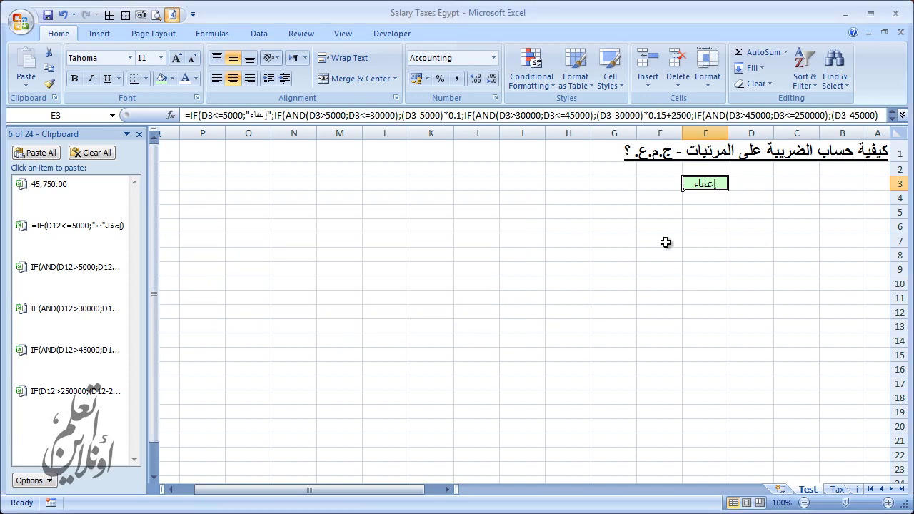
# Step: Enter a 12000 salary in D3 so E3 returns 700.00
pyautogui.click(747, 184)
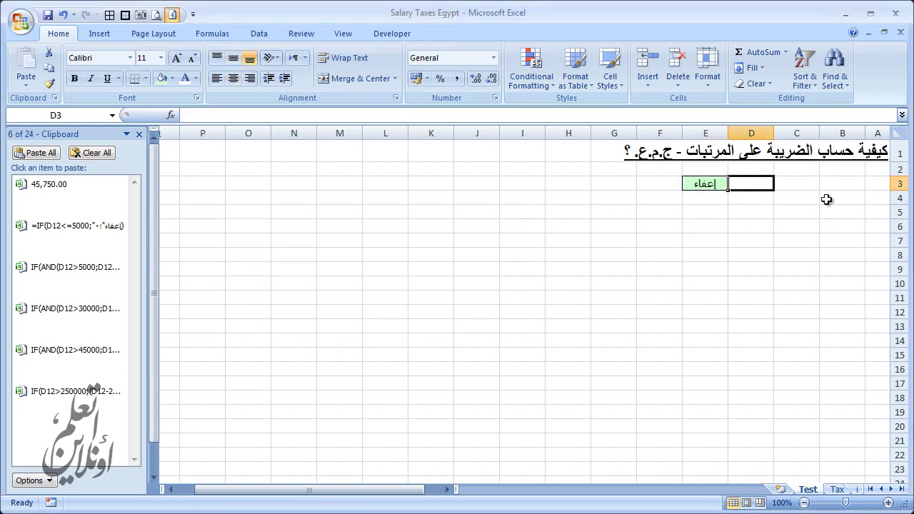
pyautogui.write('12000')
pyautogui.press('Return')
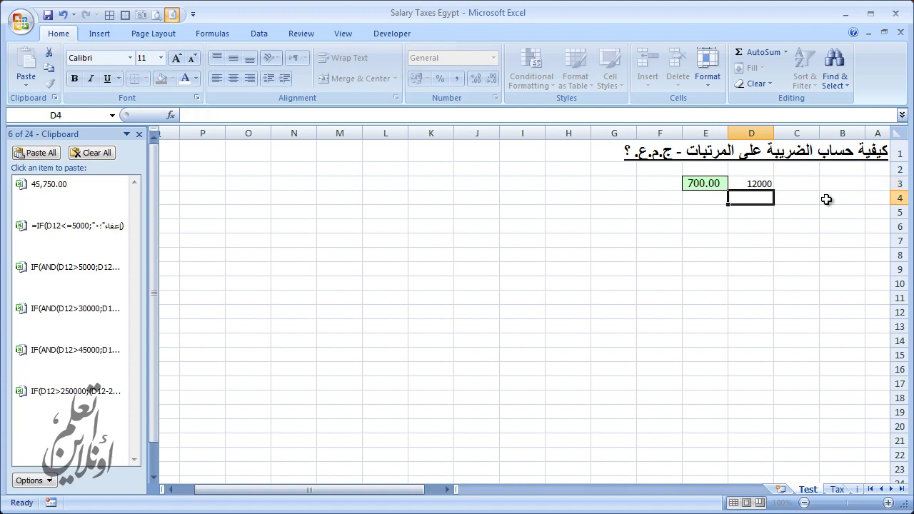
pyautogui.press('Up')
pyautogui.press('Left')
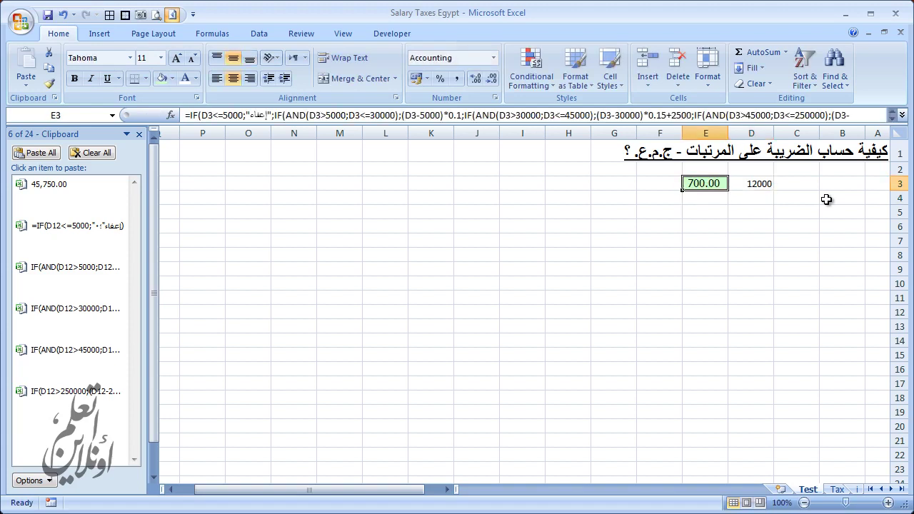
pyautogui.click(795, 230)
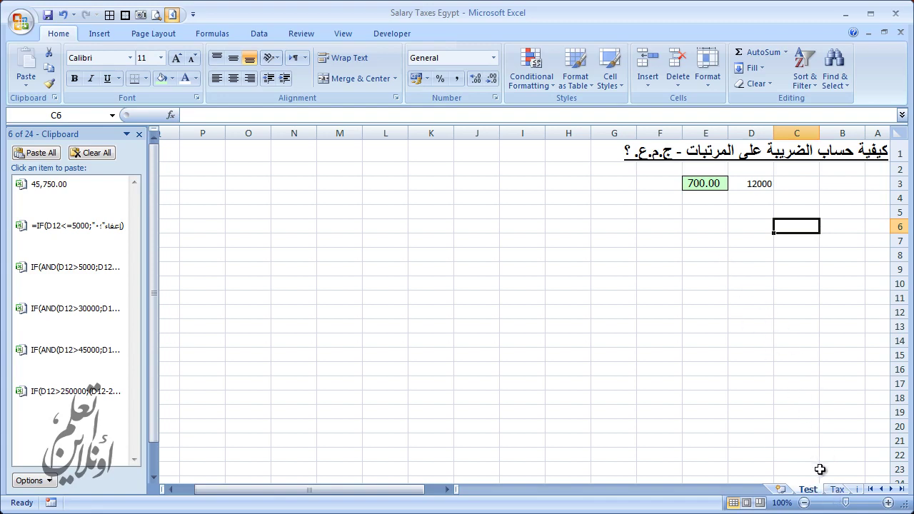
# Step: On the Tax sheet, enter =ROUND(C23;-1) in D23
pyautogui.click(838, 490)
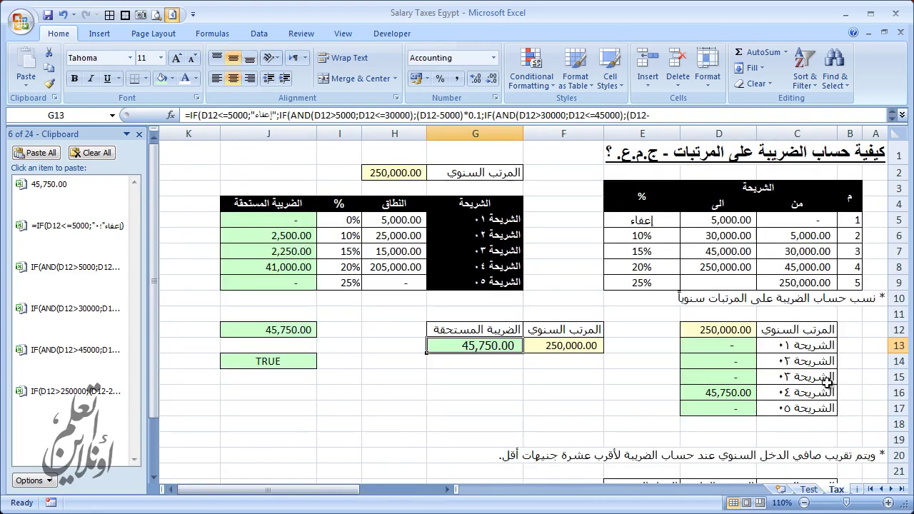
pyautogui.scroll(-1, 839, 397)
pyautogui.scroll(-1, 864, 403)
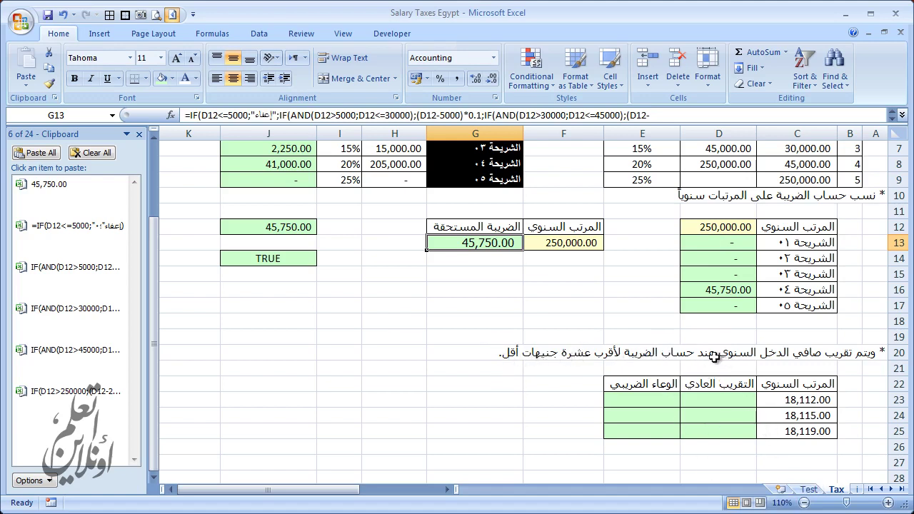
pyautogui.click(718, 398)
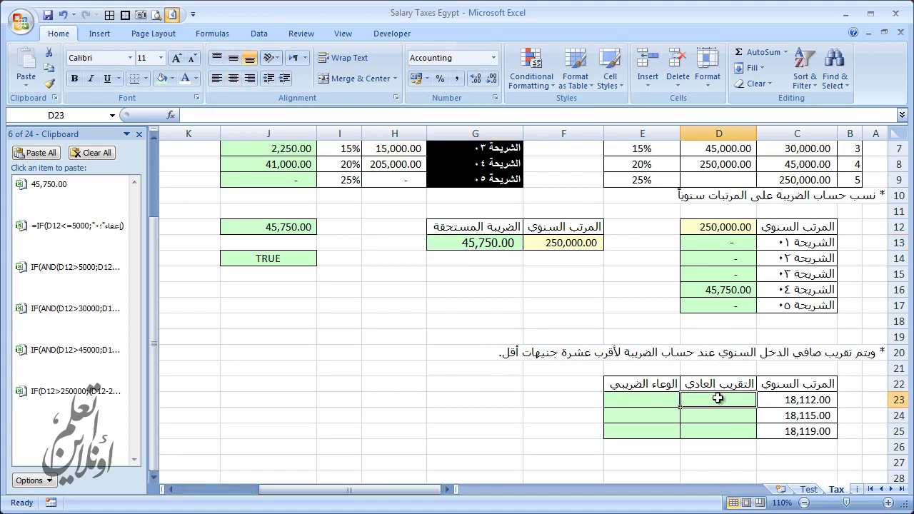
pyautogui.write('=r')
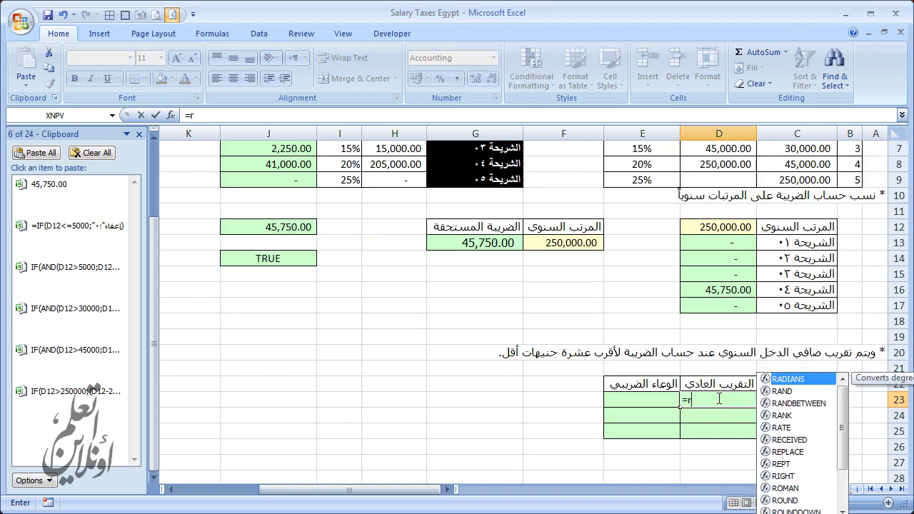
pyautogui.write('oun')
pyautogui.press('Tab')
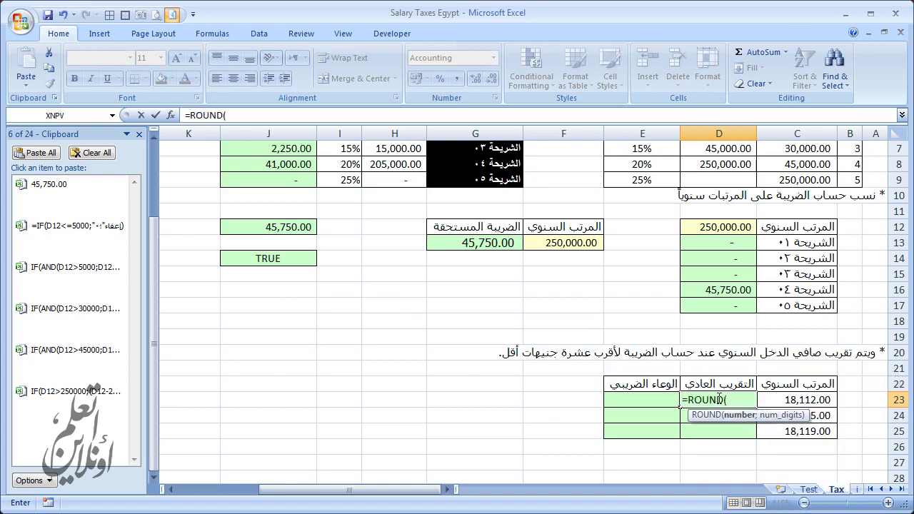
pyautogui.click(817, 399)
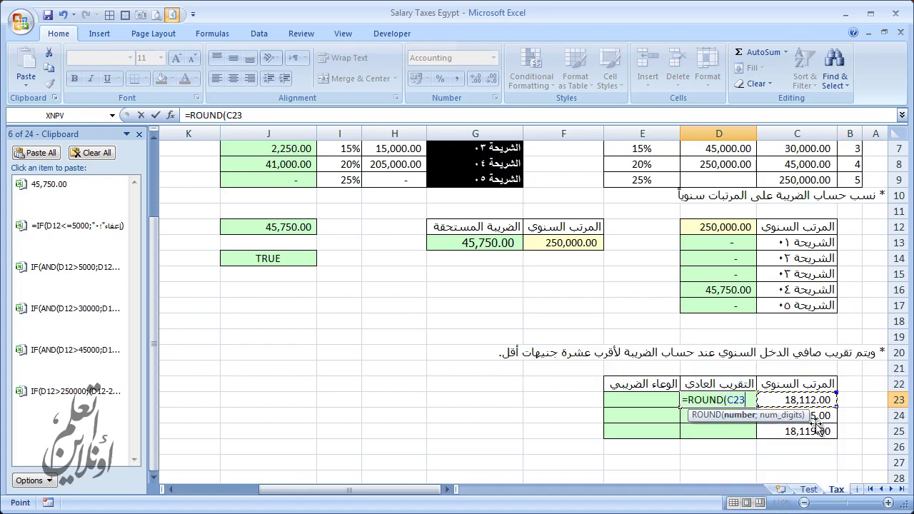
pyautogui.write(';-')
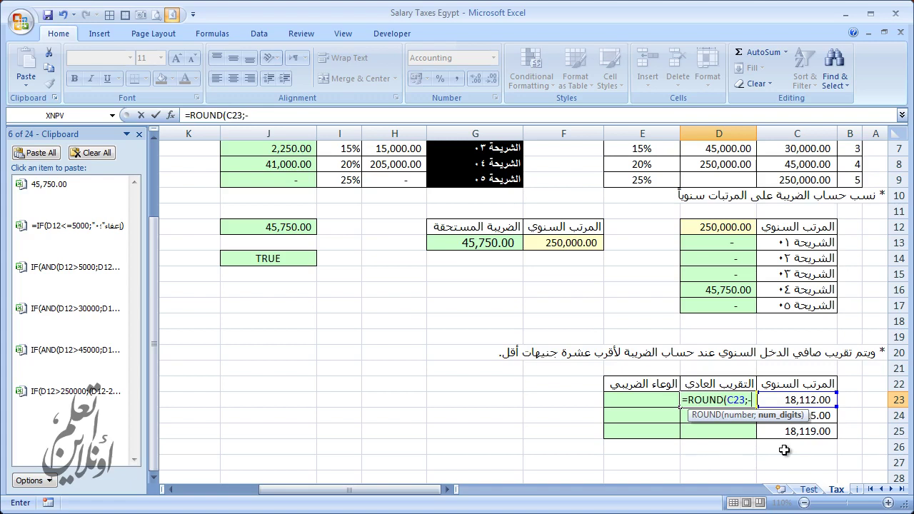
pyautogui.write('1')
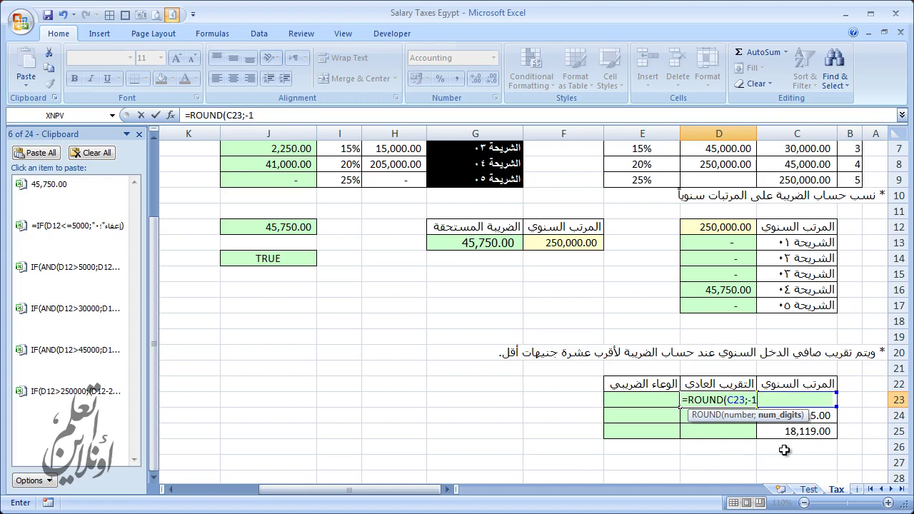
pyautogui.press('Return')
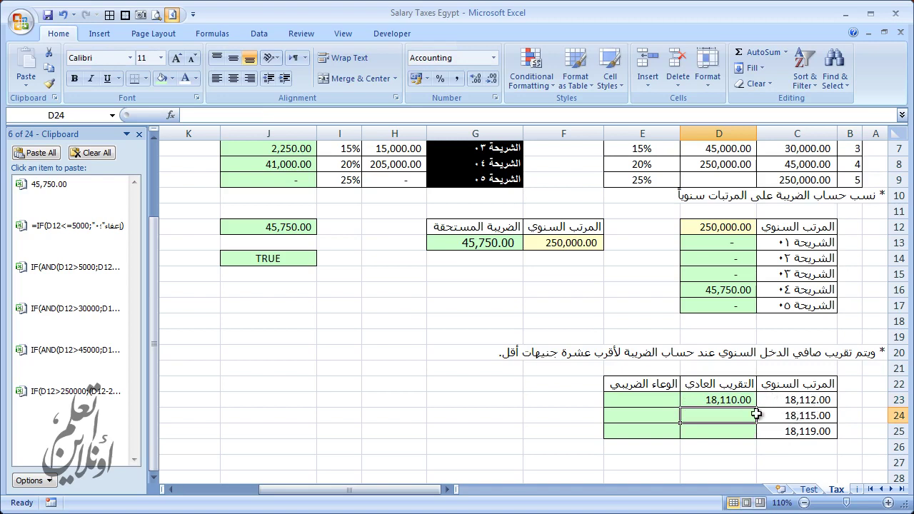
# Step: Fill the ROUND formula down to D25, giving 18,110, 18,120 and 18,120
pyautogui.click(716, 401)
pyautogui.moveTo(682, 408); pyautogui.dragTo(682, 437)
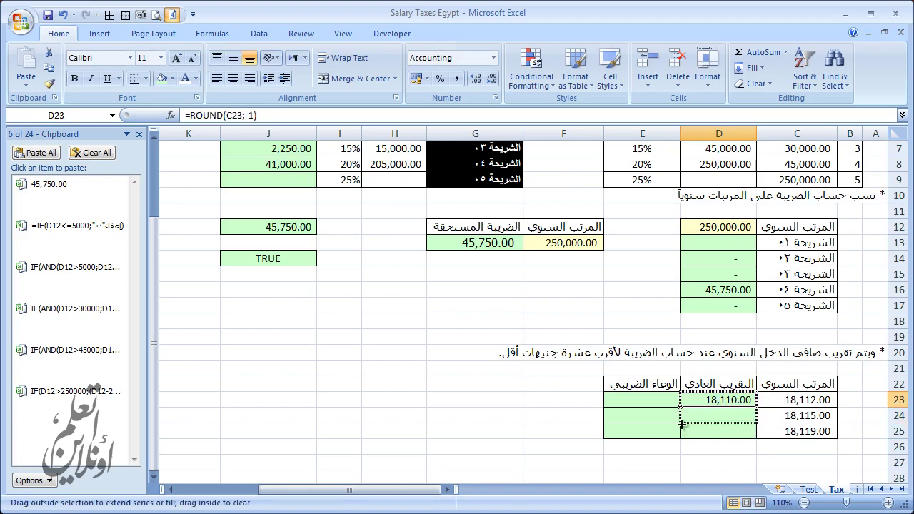
pyautogui.click(718, 418)
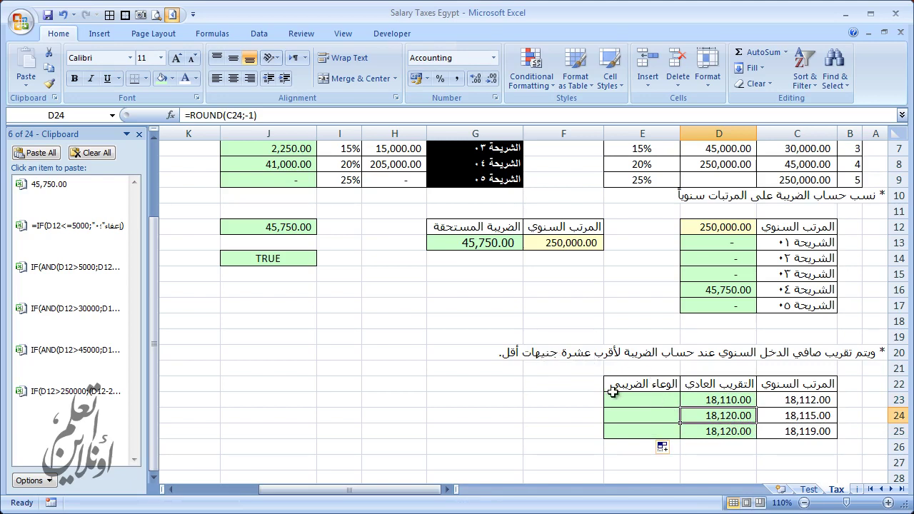
# Step: Enter =FLOOR(C23;10) in E23 to round the salary down to the nearest ten
pyautogui.click(643, 403)
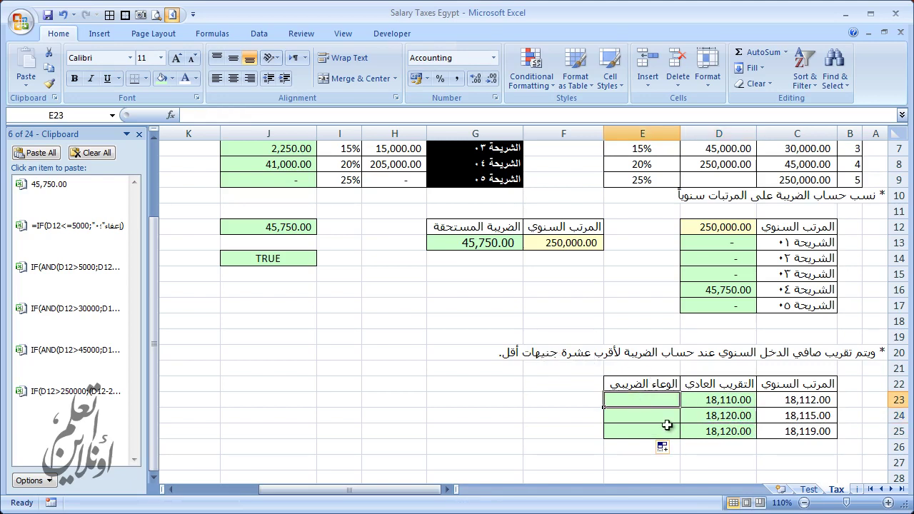
pyautogui.write('=')
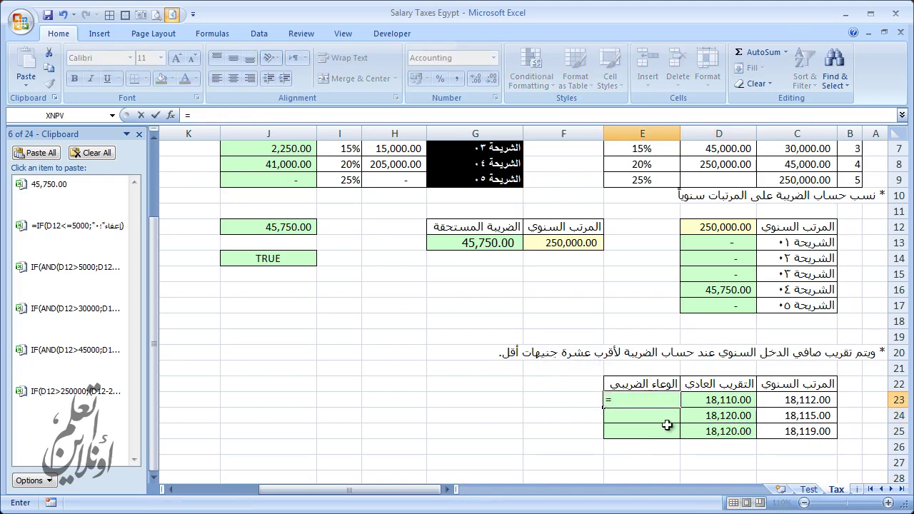
pyautogui.write('floo')
pyautogui.press('Tab')
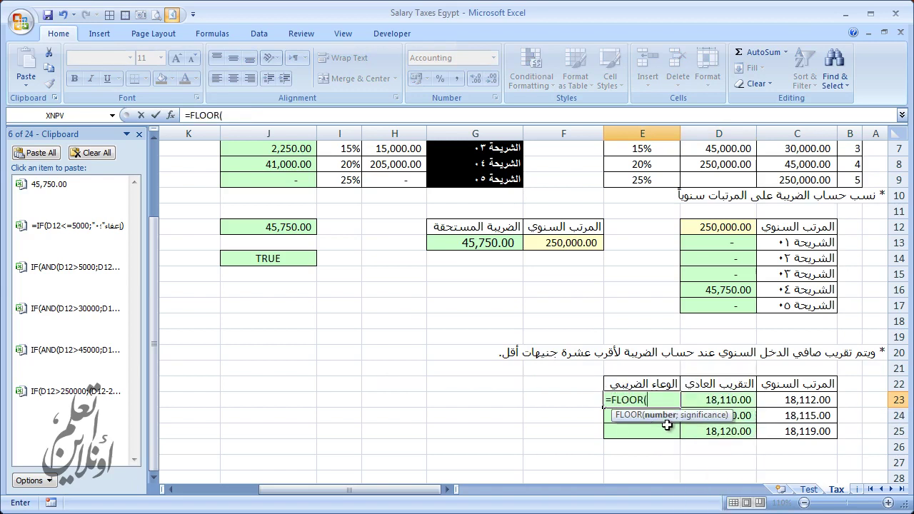
pyautogui.press('Left')
pyautogui.press('Left')
pyautogui.write(';')
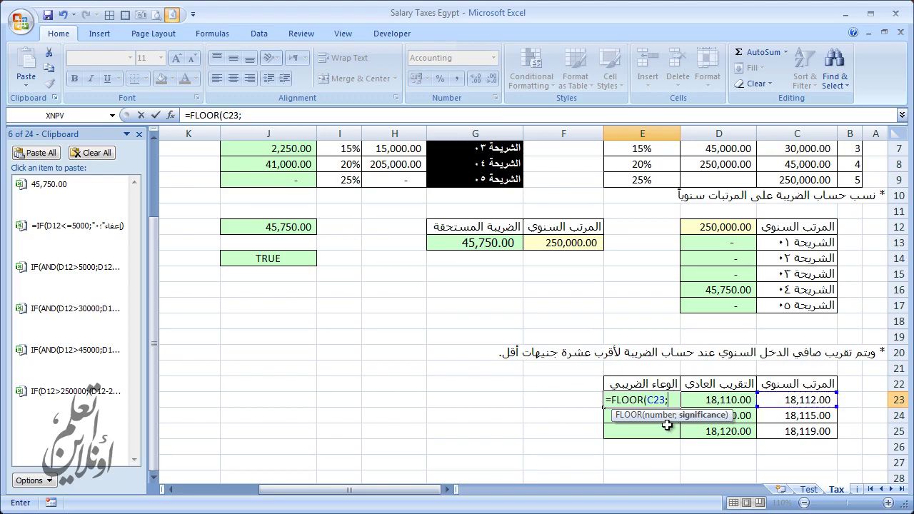
pyautogui.write('10)')
pyautogui.press('Return')
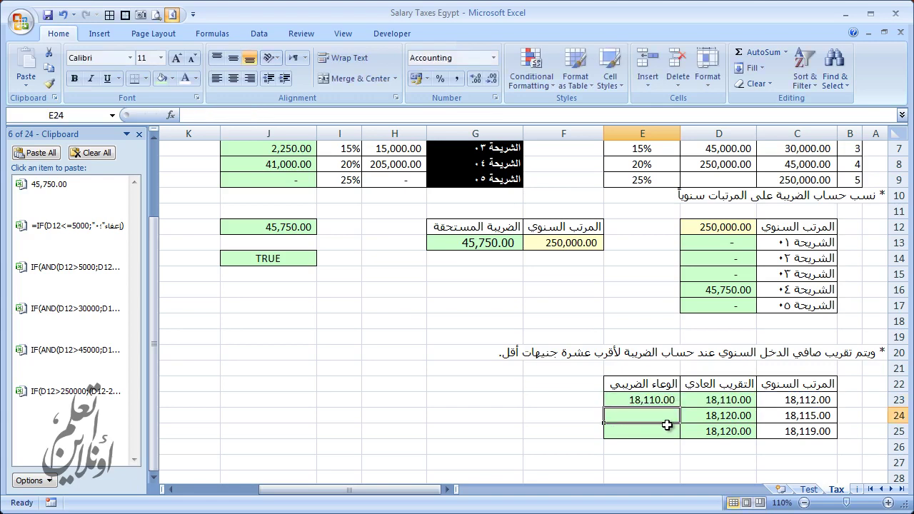
# Step: Copy the FLOOR formula down to E25 and reopen E23 to check it
pyautogui.click(632, 404)
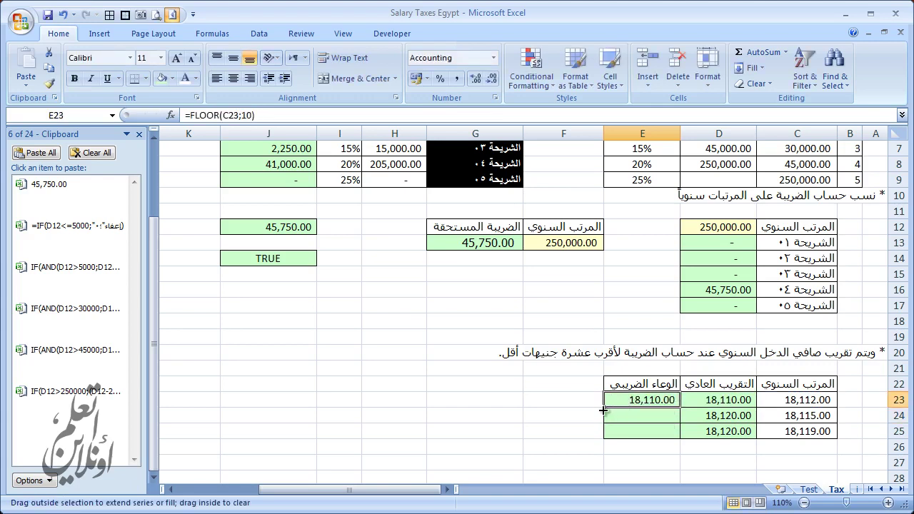
pyautogui.moveTo(608, 408); pyautogui.dragTo(612, 432)
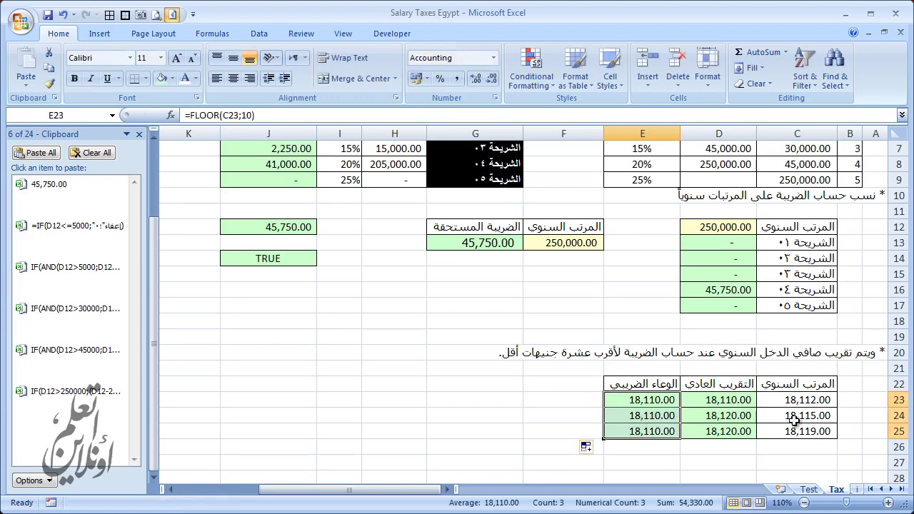
pyautogui.click(664, 401)
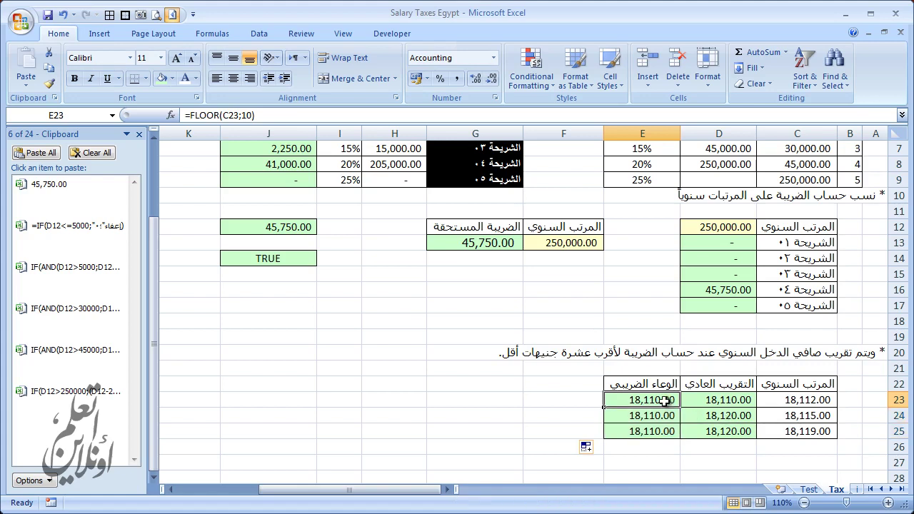
pyautogui.doubleClick(664, 401)
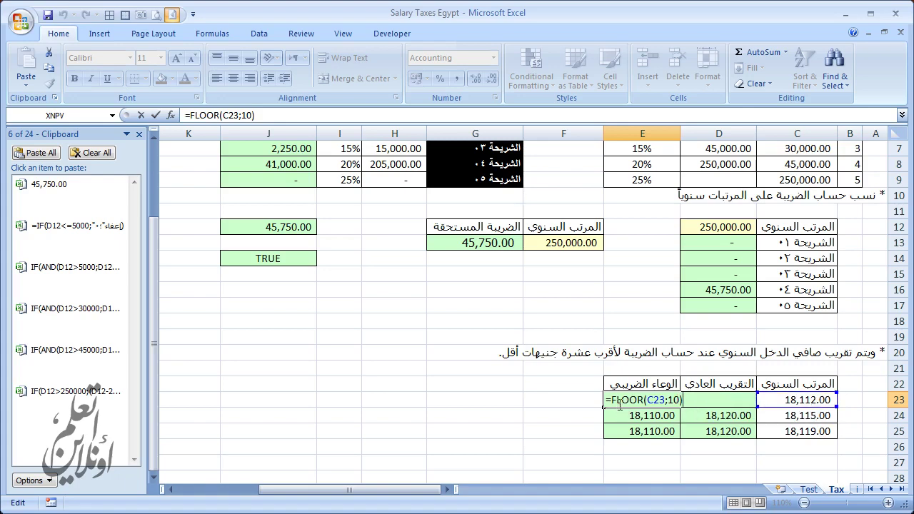
# Step: Enter =CEILING(C23;10) in F23 and fill it down to F25
pyautogui.click(582, 402)
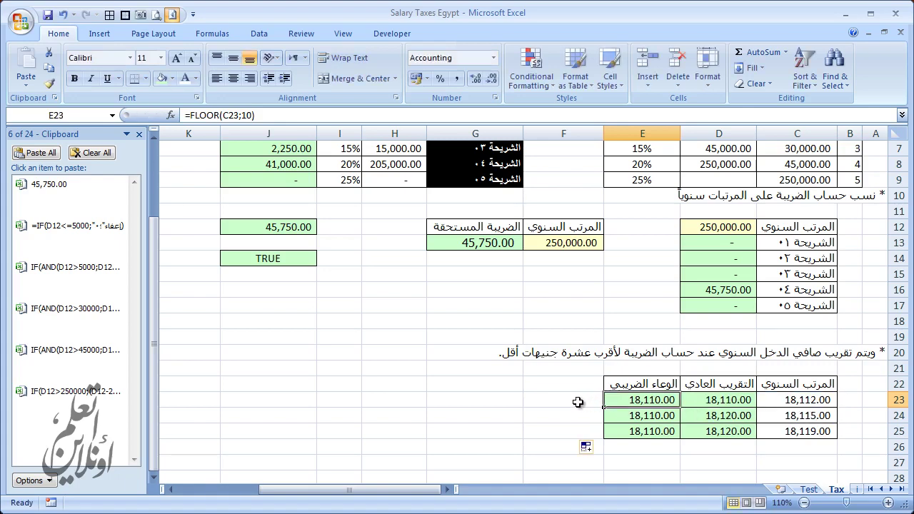
pyautogui.write('=ceil')
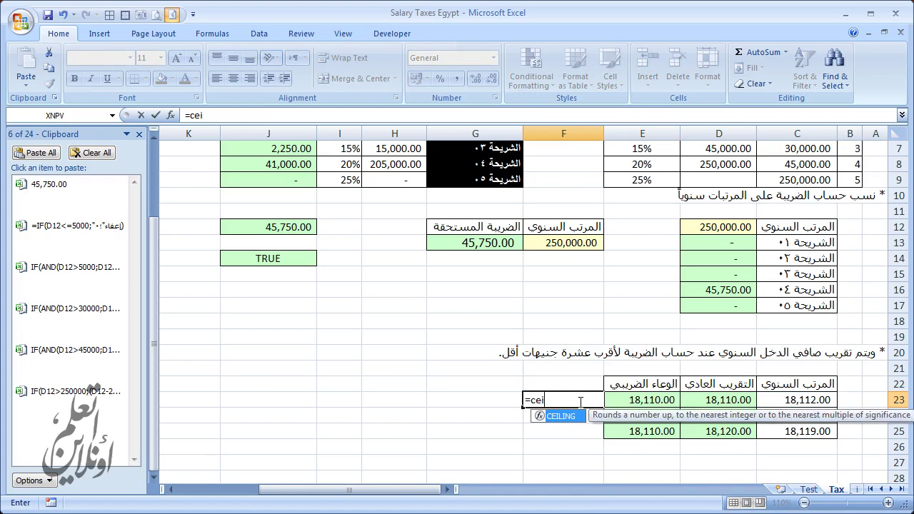
pyautogui.press('Tab')
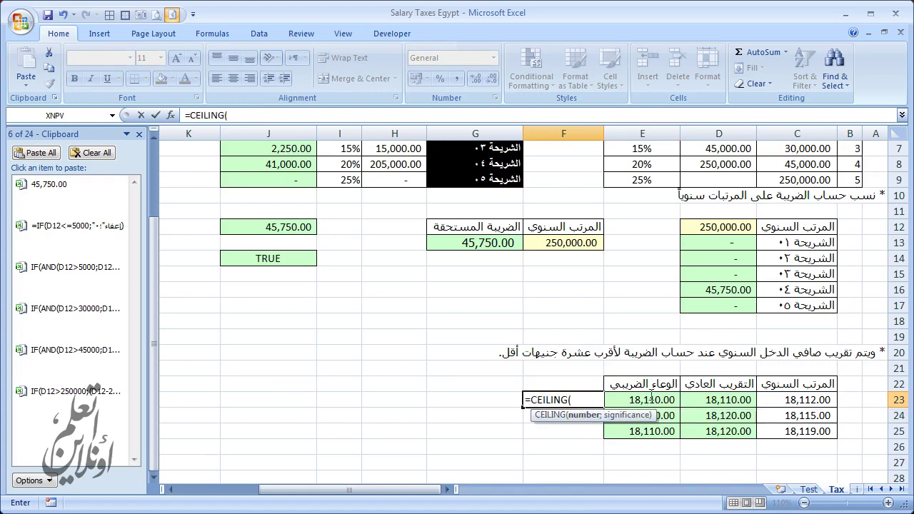
pyautogui.click(799, 401)
pyautogui.press('Return')
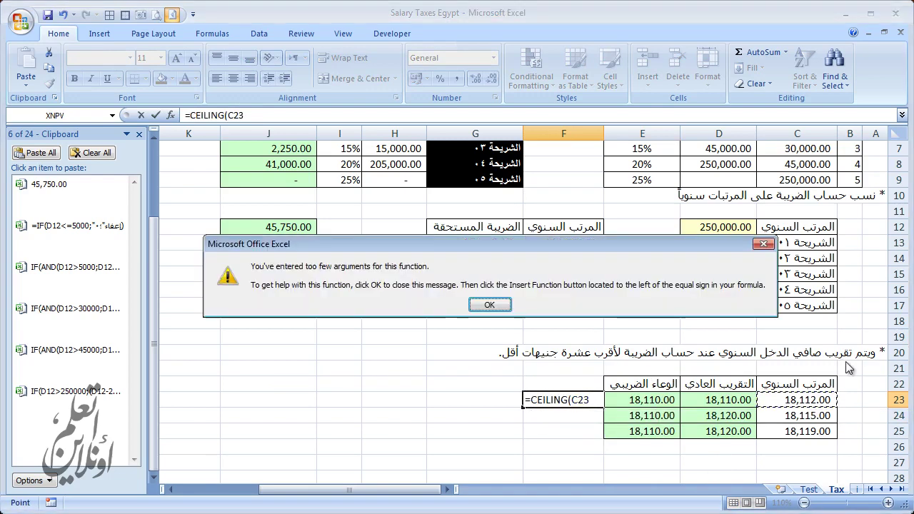
pyautogui.press('Return')
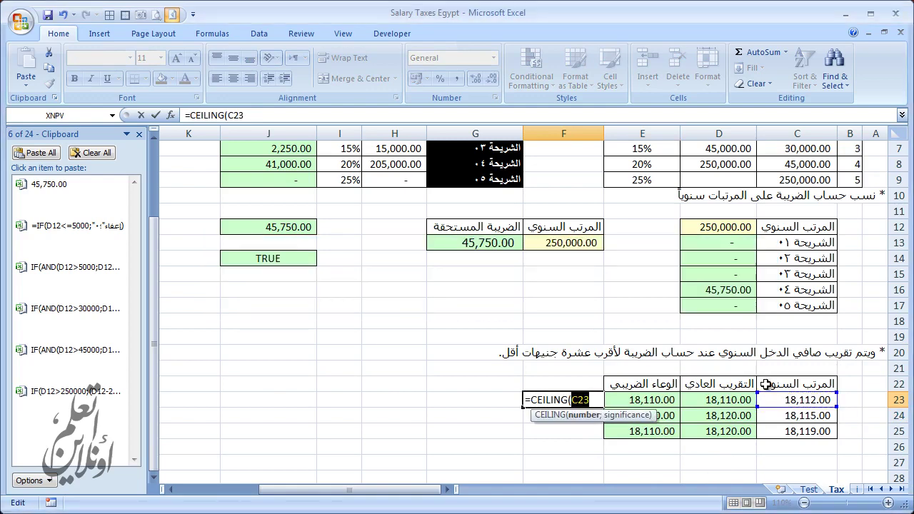
pyautogui.press('End')
pyautogui.write(';10')
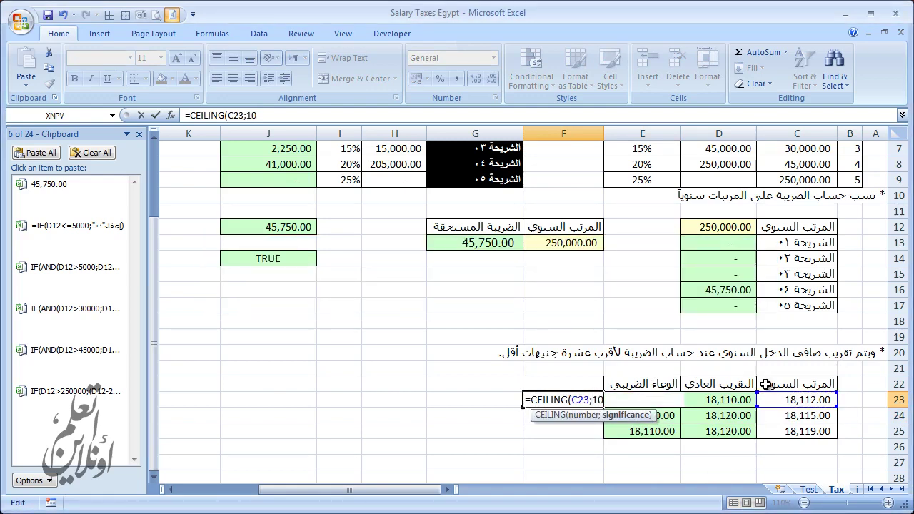
pyautogui.write(')')
pyautogui.press('Return')
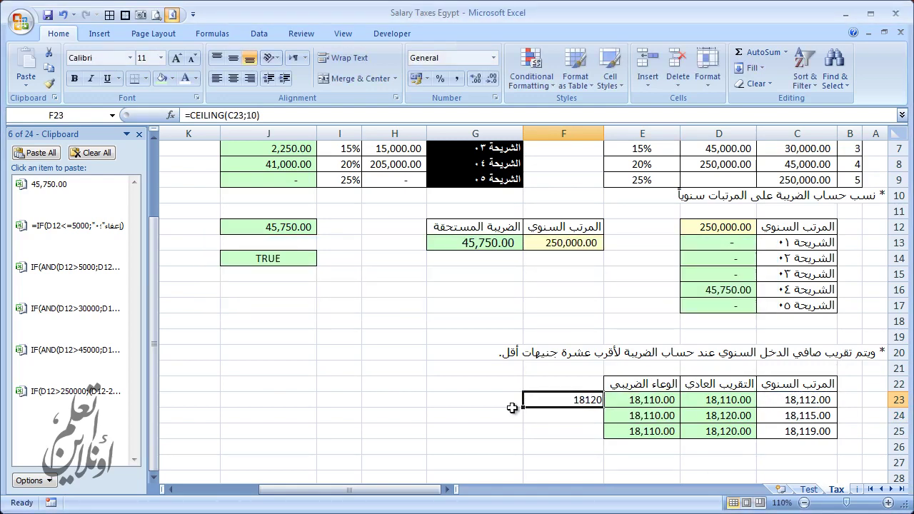
pyautogui.doubleClick(524, 407)
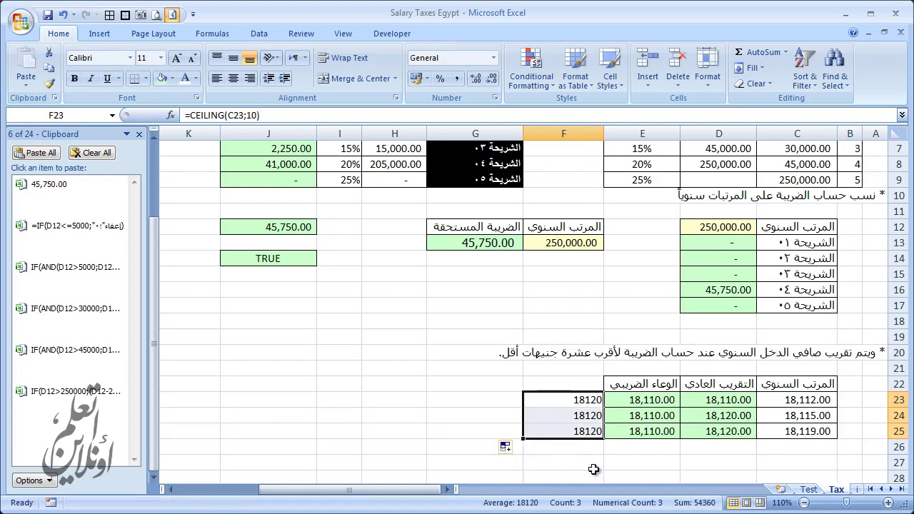
# Step: Copy the green number formatting of E23:E25 onto F23:F25
pyautogui.moveTo(639, 401); pyautogui.dragTo(644, 432)
pyautogui.rightClick(641, 402)
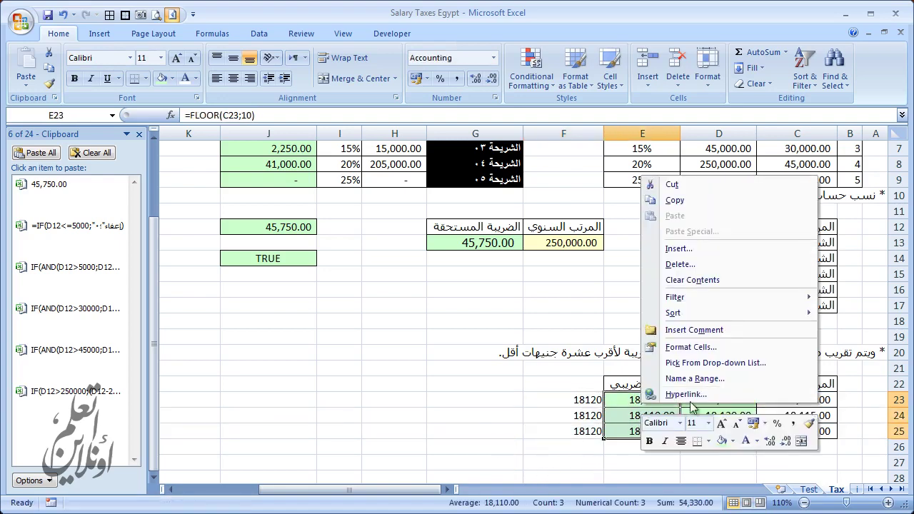
pyautogui.click(806, 426)
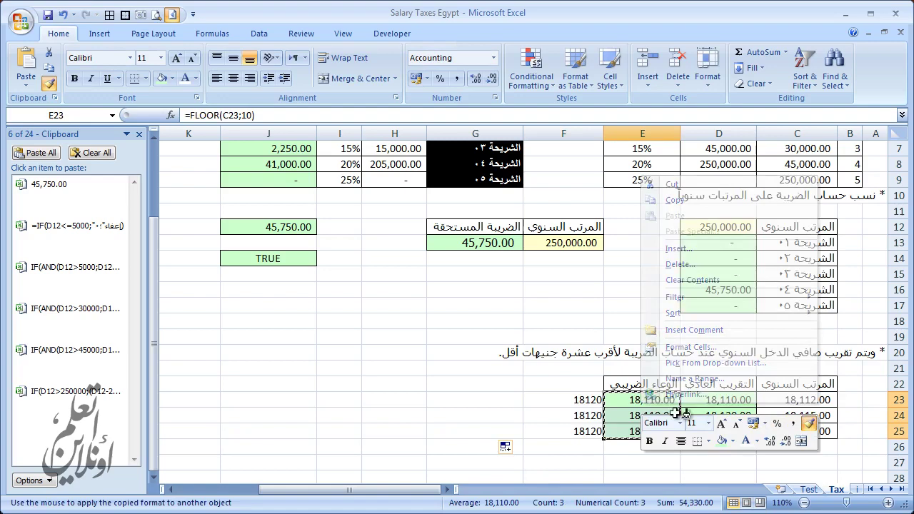
pyautogui.click(580, 401)
pyautogui.scroll(1, 713, 373)
pyautogui.scroll(1, 712, 373)
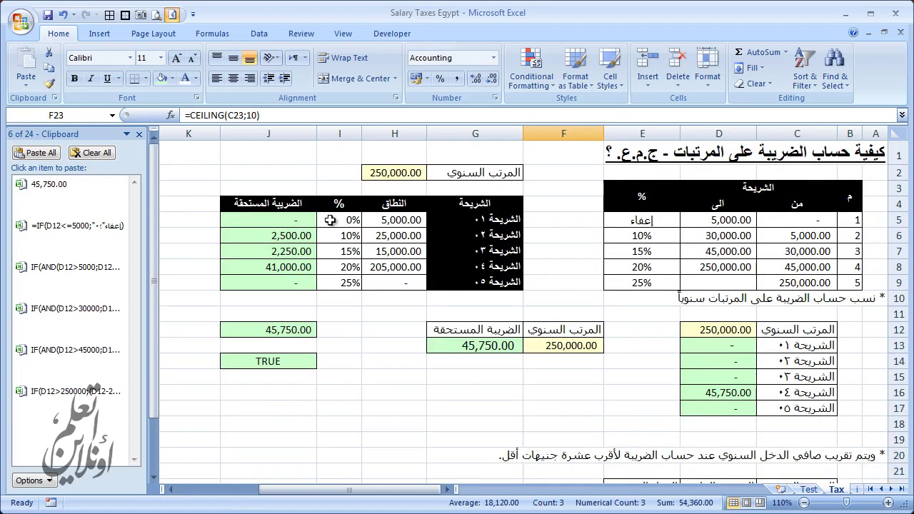
# Step: Close the Clipboard pane and scroll through the Tax sheet to review the results
pyautogui.click(137, 135)
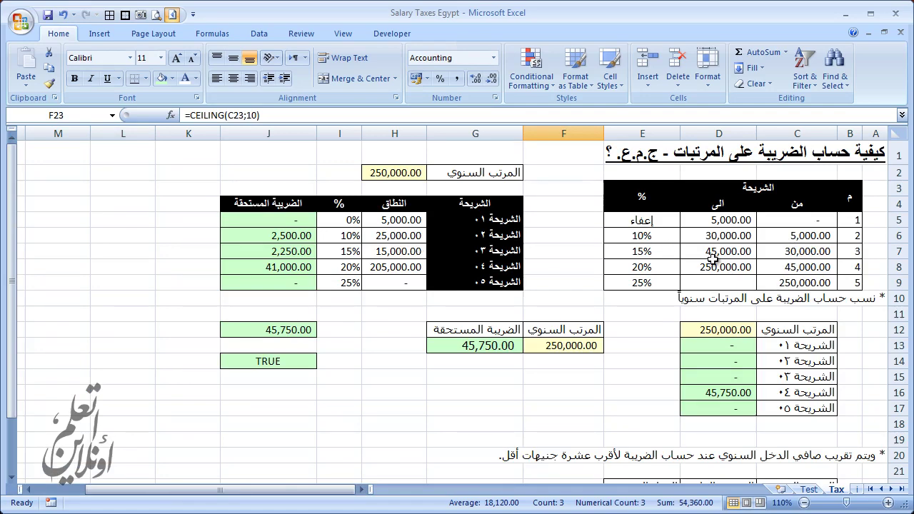
pyautogui.scroll(-1, 715, 261)
pyautogui.scroll(-2, 718, 264)
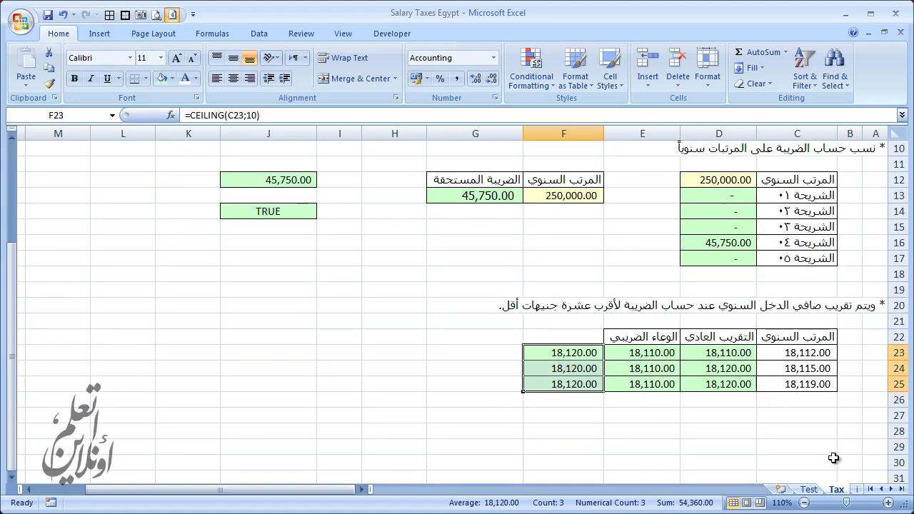
pyautogui.scroll(3, 702, 344)
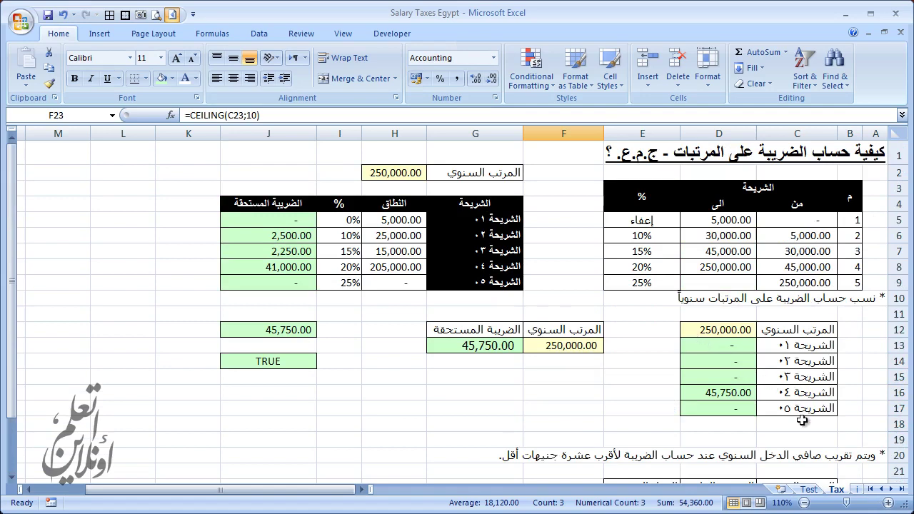
# Step: Go to the last sheet with the Facebook, Twitter, YouTube and Website links
pyautogui.click(857, 490)
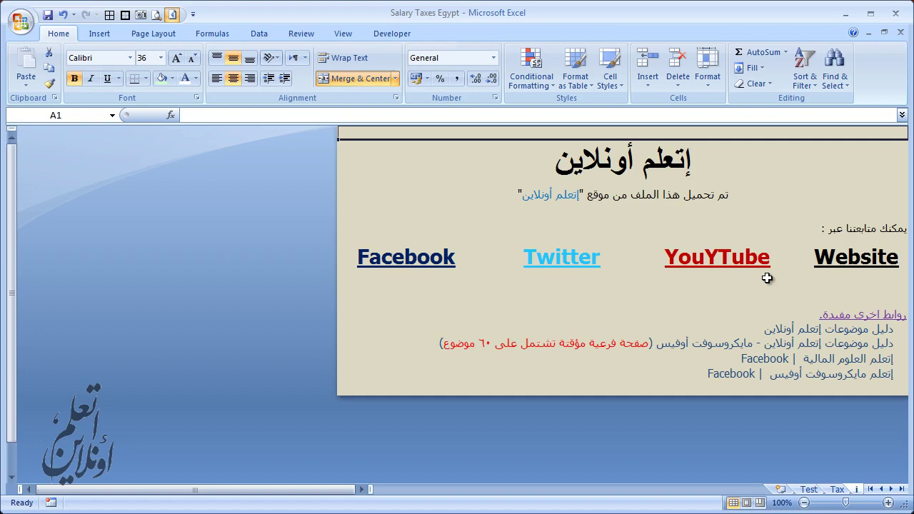